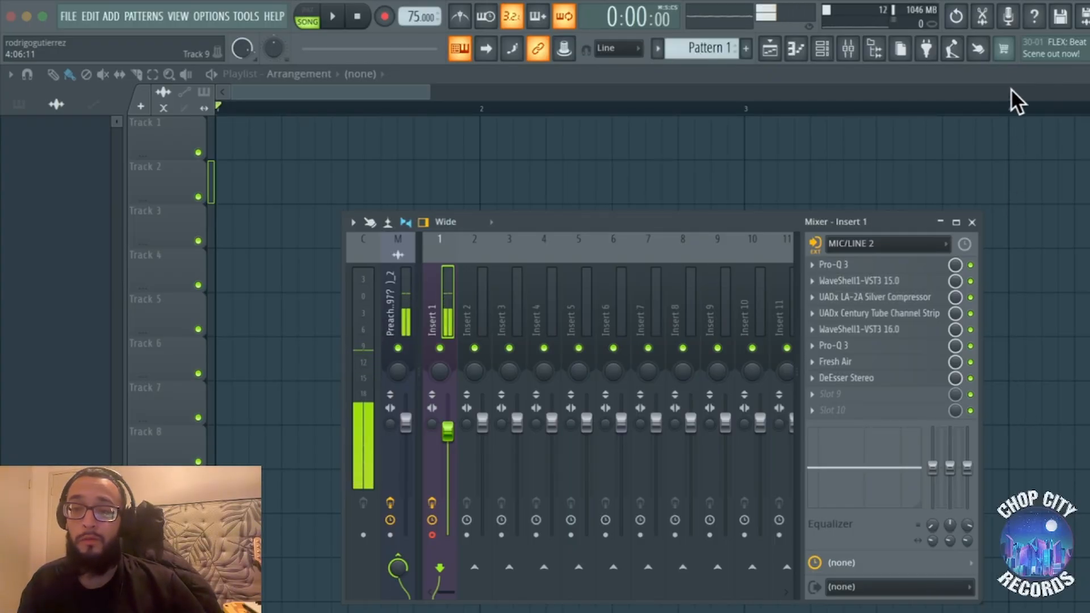
Open the Preachermann - Lucky sample in Edison and survey its whole waveform.
click(982, 18)
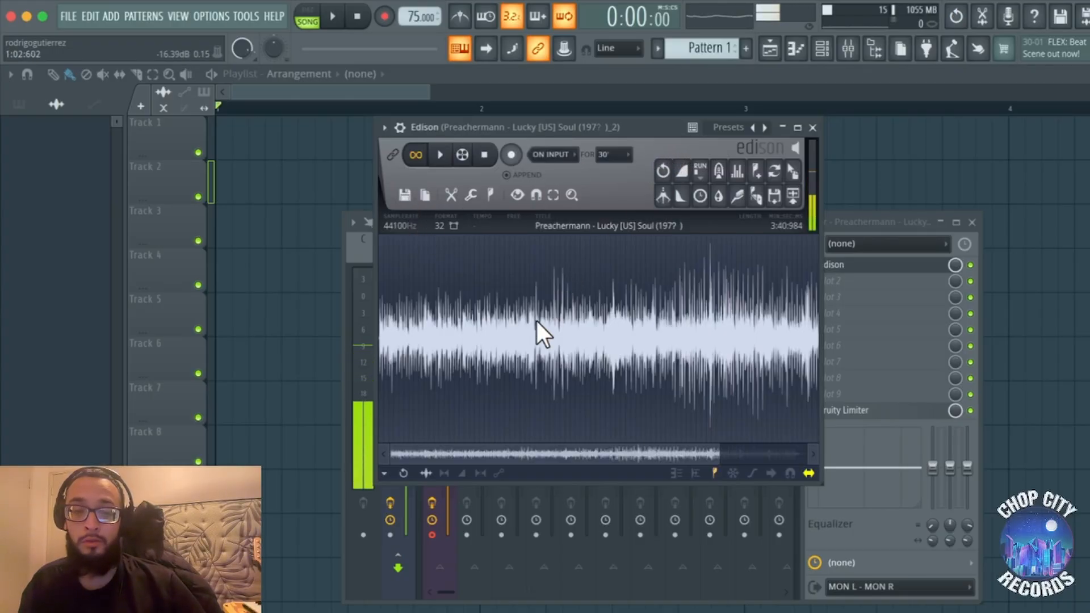
scroll(537, 322, down, 1)
scroll(526, 322, down, 1)
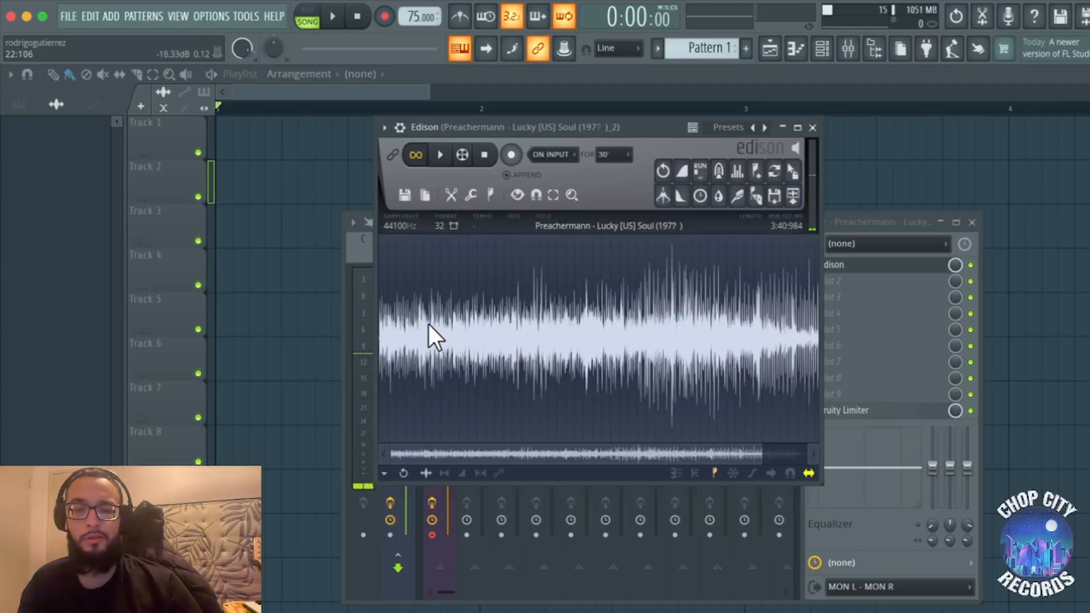
scroll(421, 339, up, 2)
scroll(418, 329, up, 3)
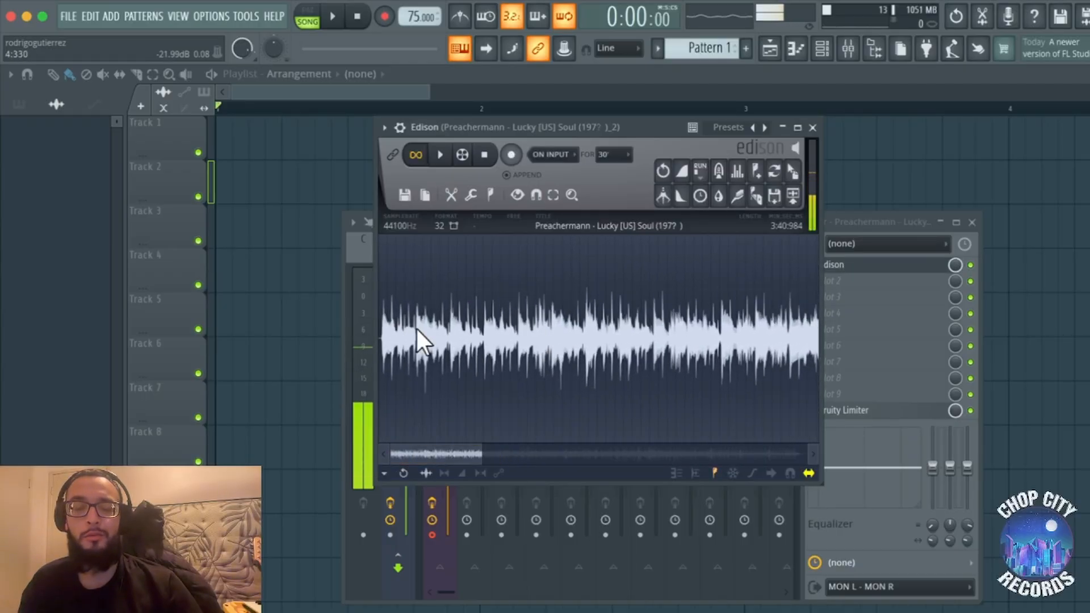
scroll(416, 324, down, 5)
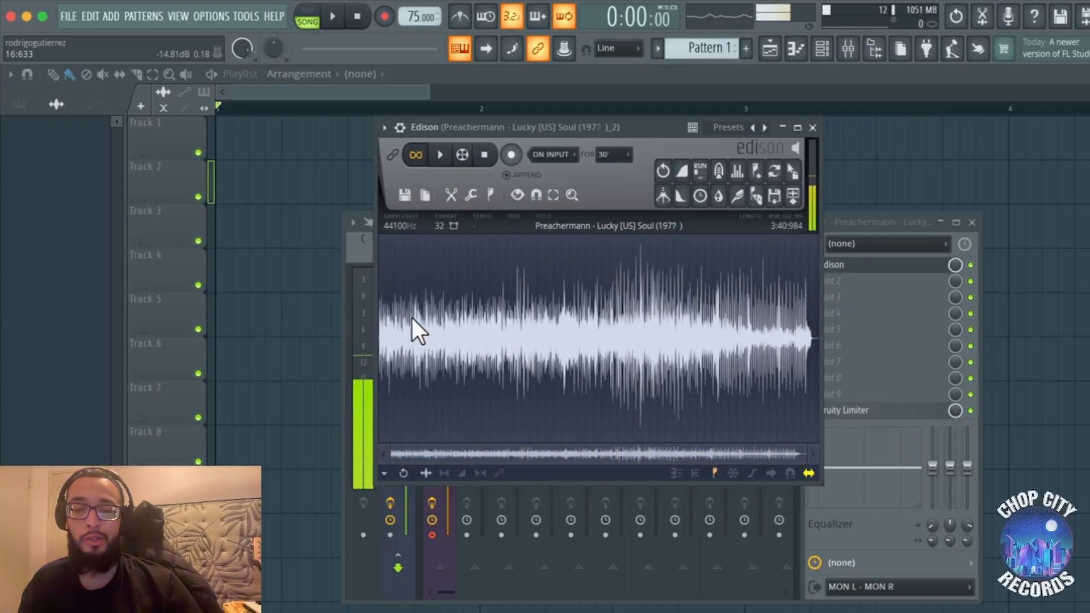
Play the sample from about 10 seconds in and listen for the start of the loop.
key(space)
key(space)
key(space)
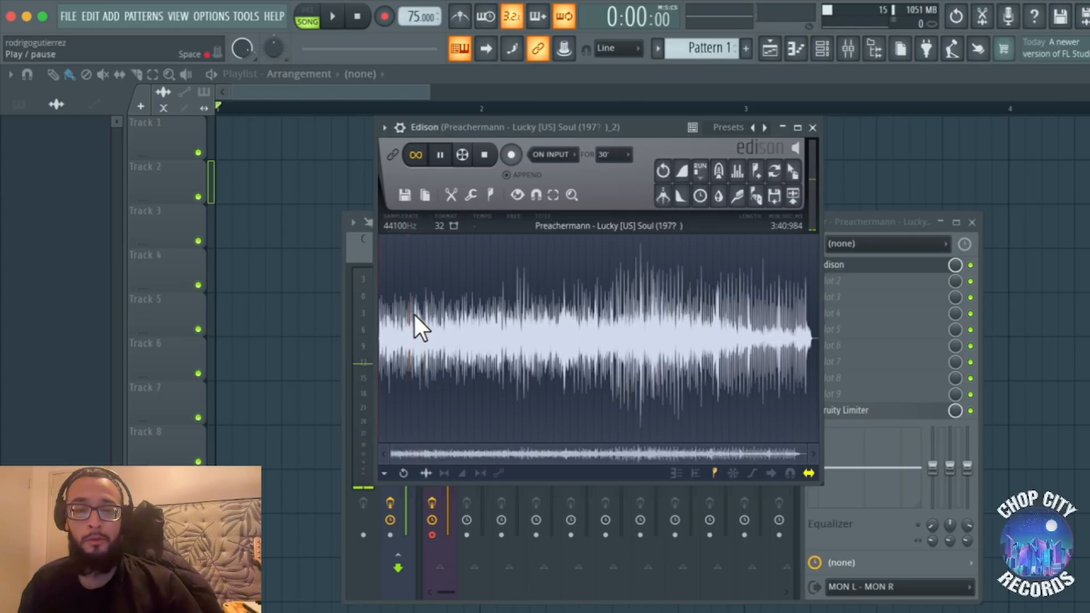
click(416, 315)
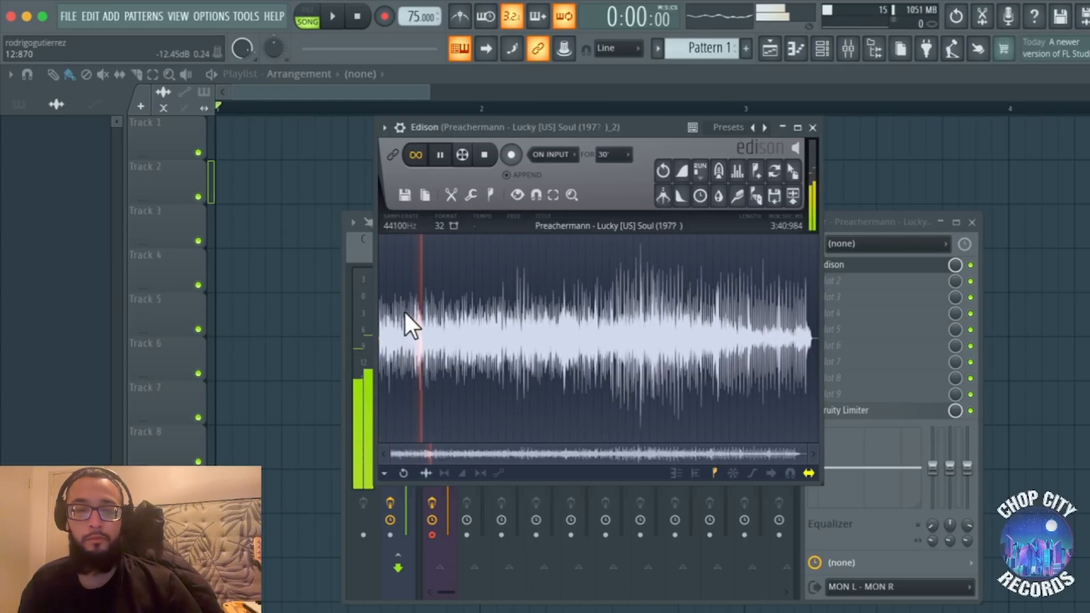
click(398, 311)
scroll(398, 315, up, 3)
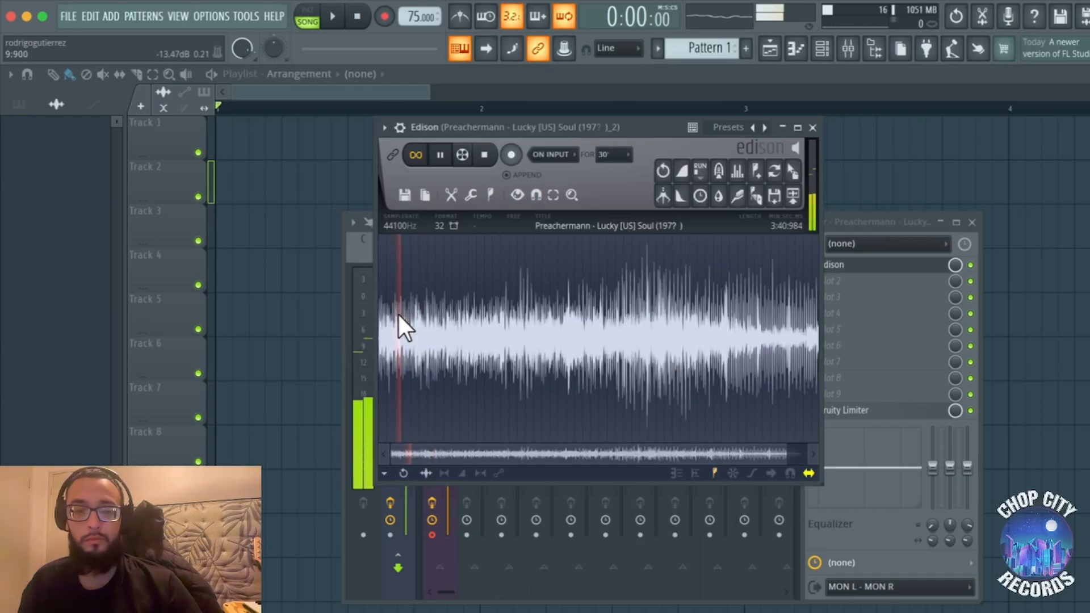
scroll(413, 329, up, 4)
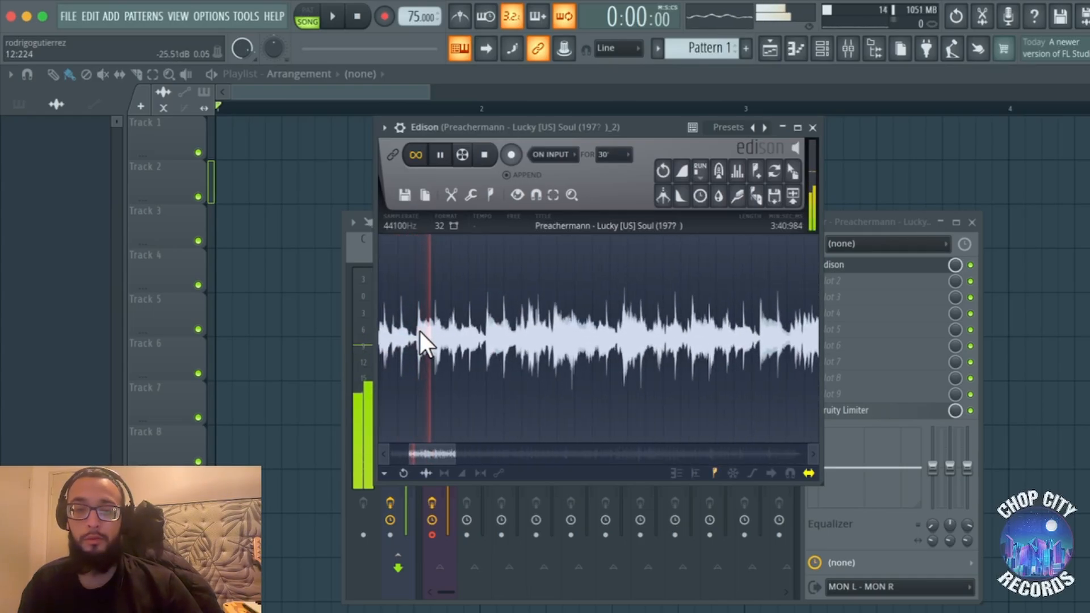
scroll(436, 322, up, 2)
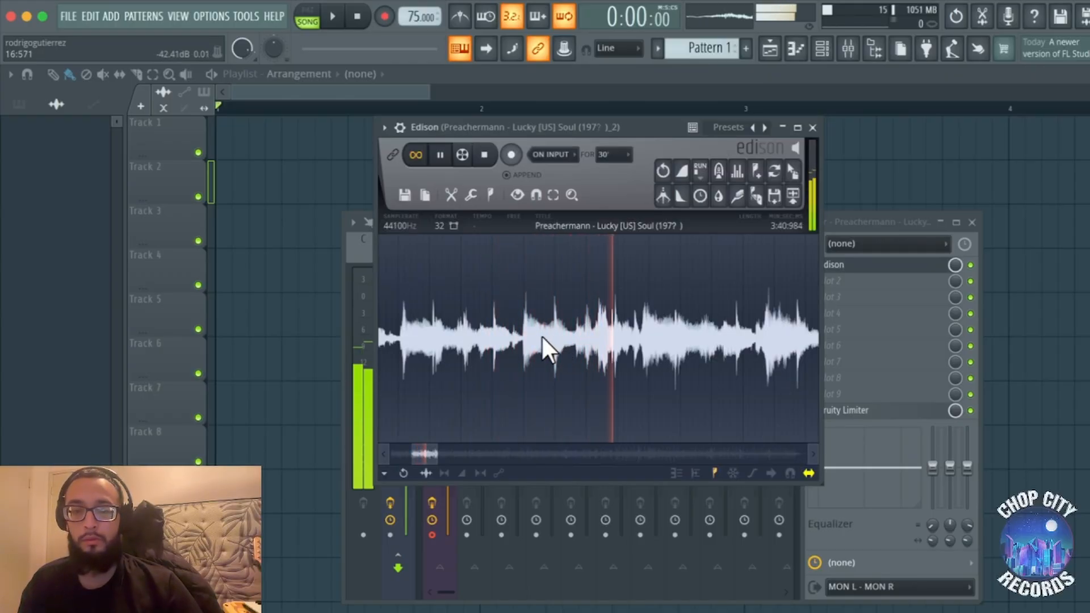
Stop playback and examine the waveform around the beat at about 16 seconds to locate its exact onset.
key(space)
scroll(520, 332, up, 2)
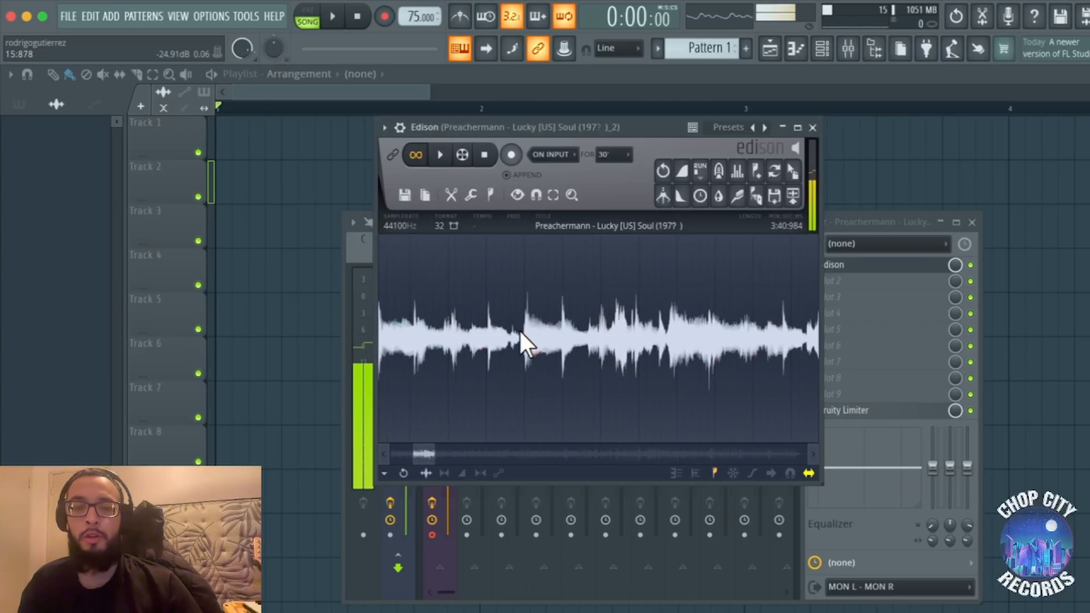
scroll(526, 333, down, 3)
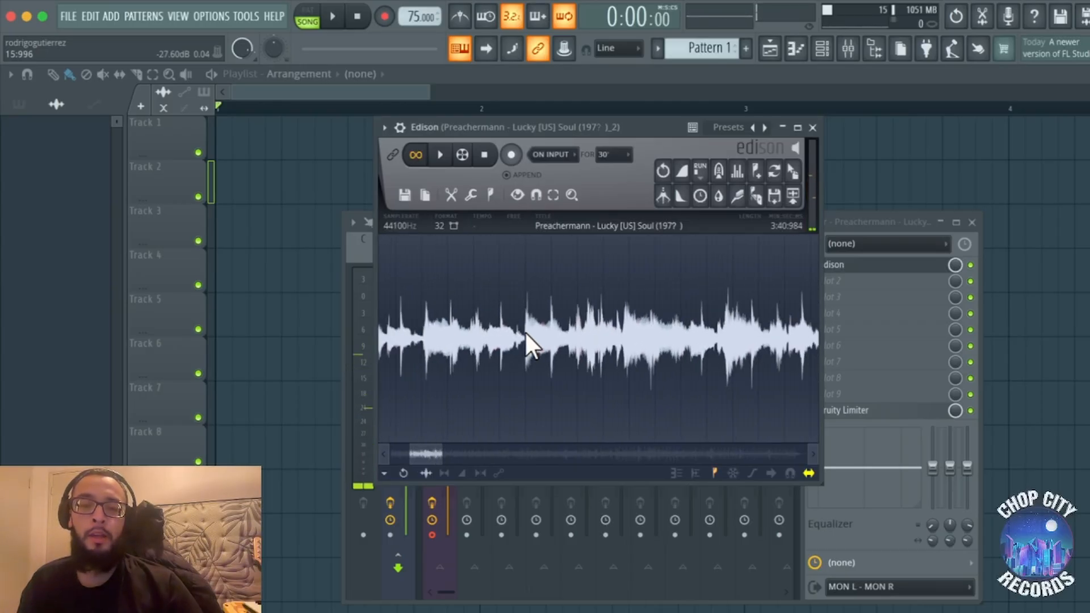
scroll(526, 330, up, 3)
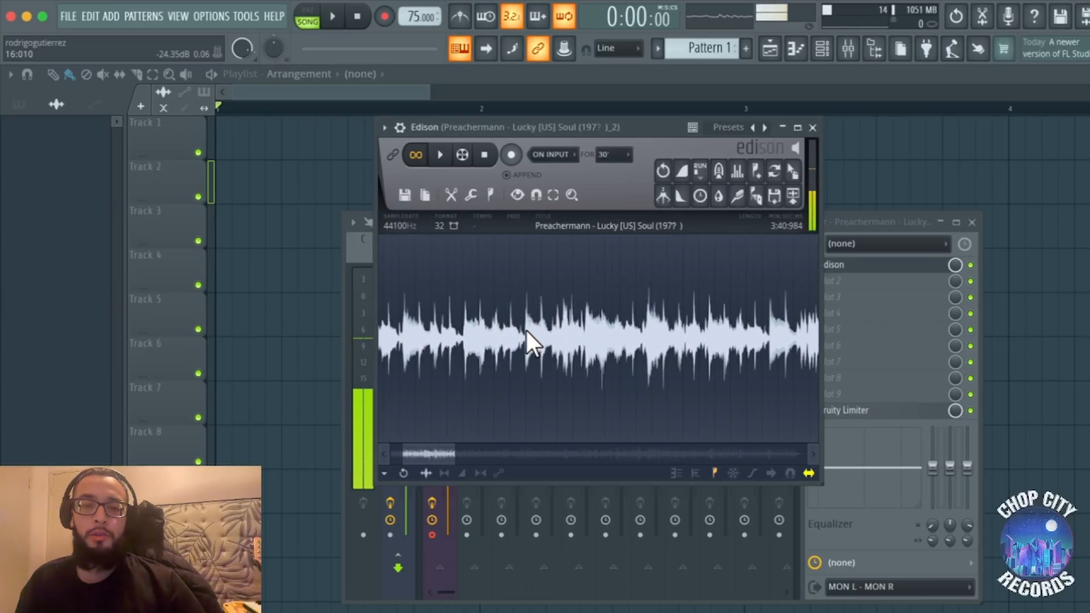
scroll(527, 331, up, 4)
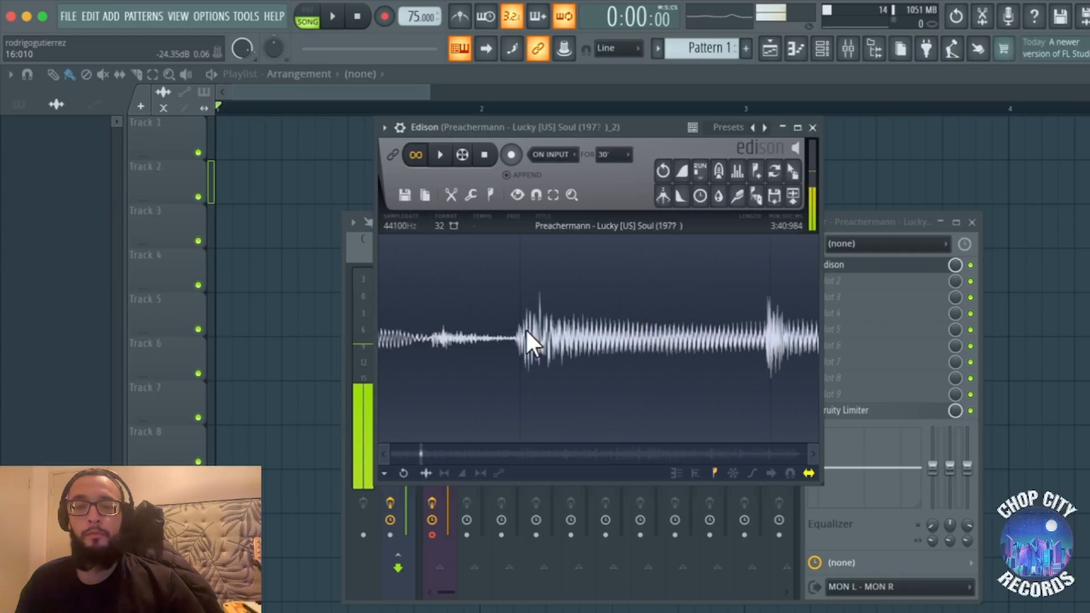
scroll(526, 328, up, 2)
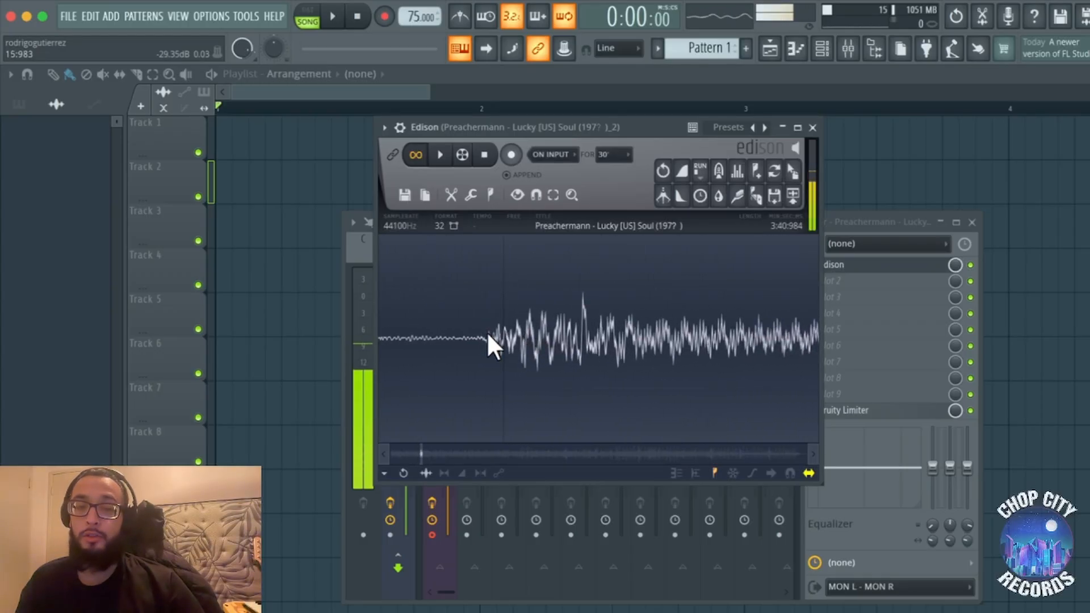
scroll(492, 338, down, 8)
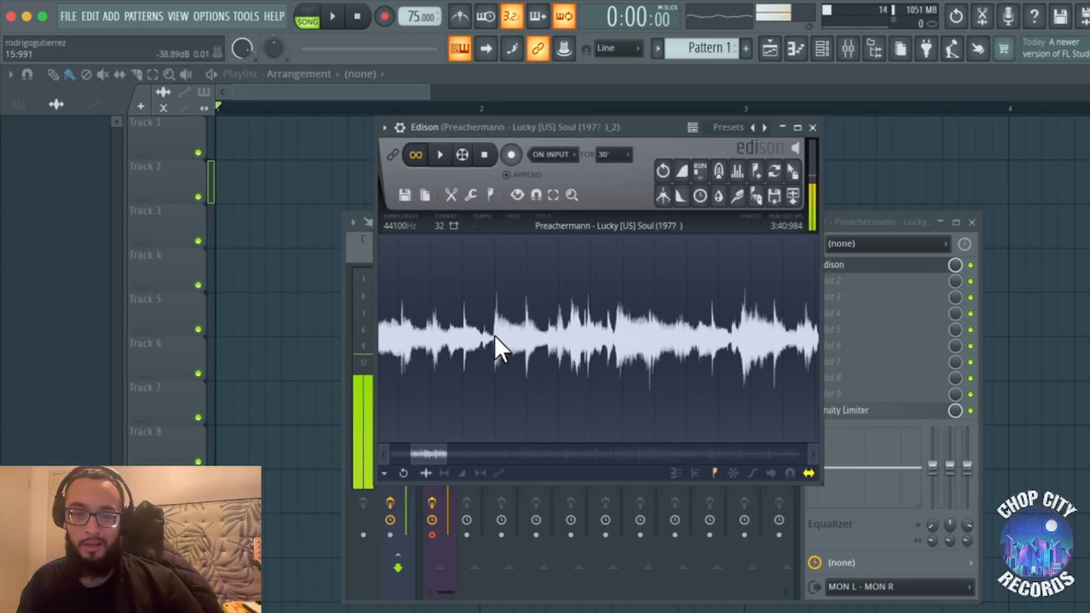
scroll(495, 338, down, 3)
scroll(495, 338, up, 3)
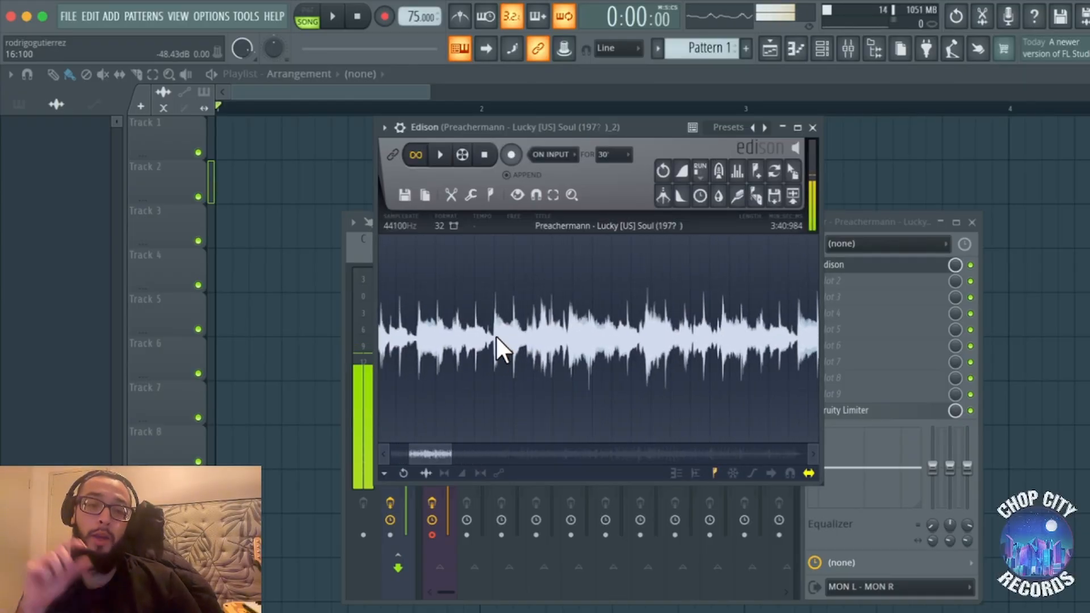
drag(490, 322, 499, 321)
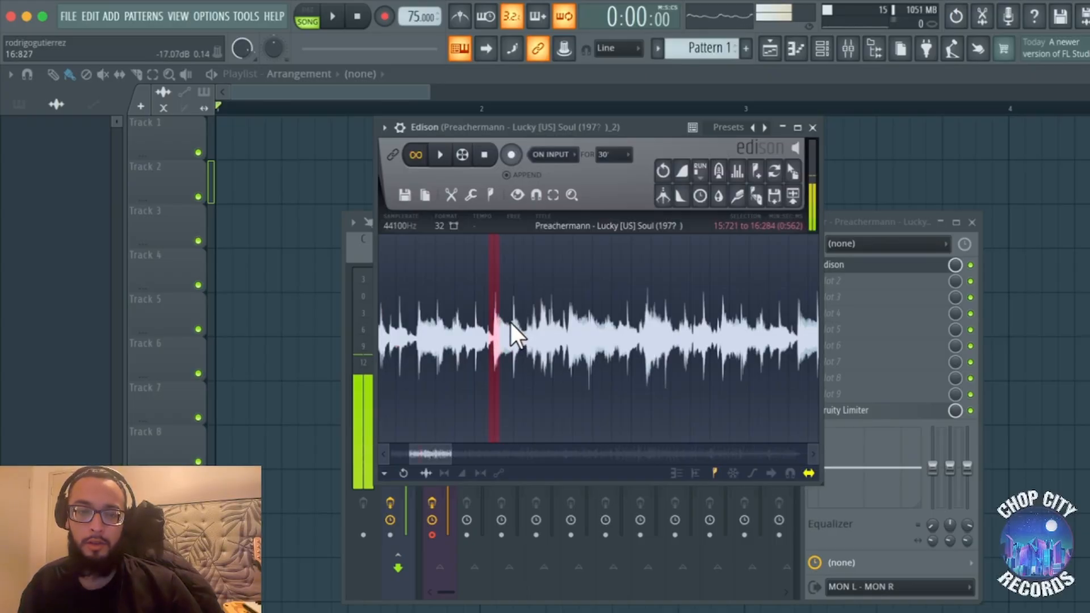
click(510, 323)
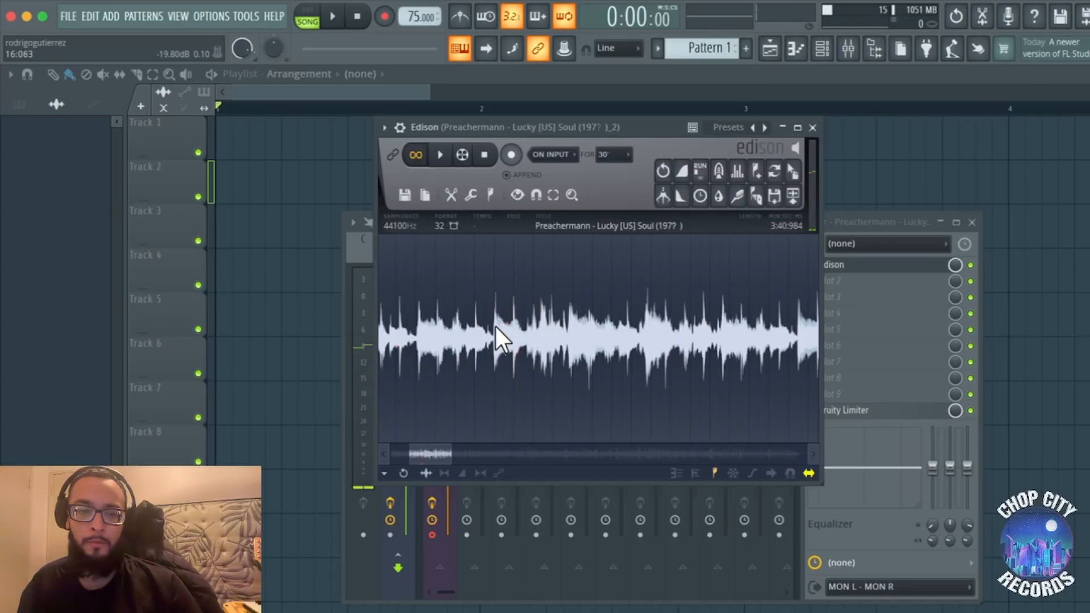
scroll(495, 327, up, 5)
scroll(487, 340, up, 2)
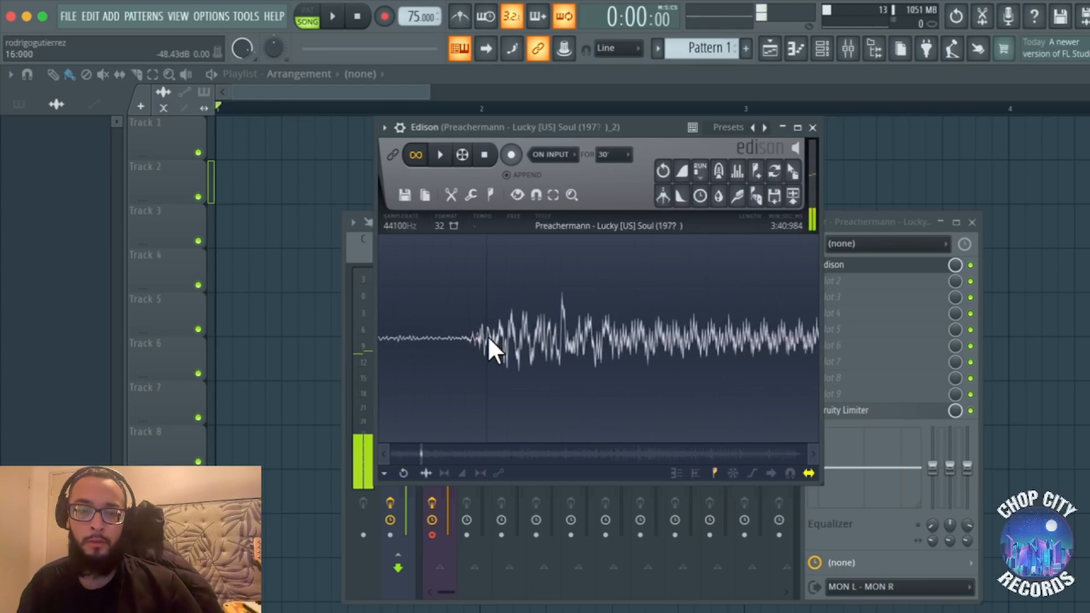
scroll(470, 341, up, 2)
click(470, 346)
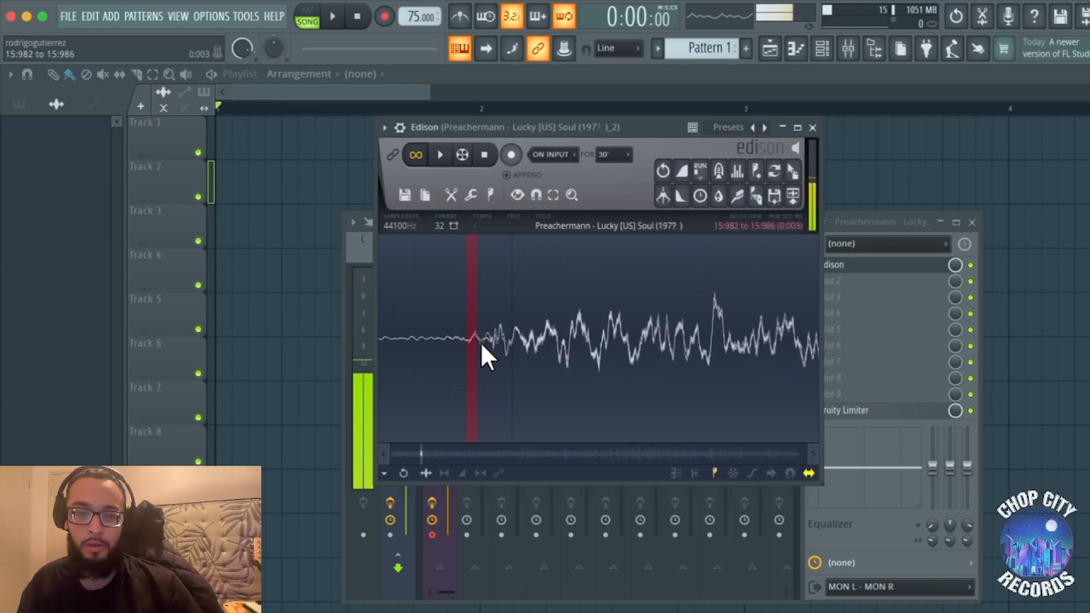
Select the passage from 15:972 to 19:131, turn off looped playback and play the selection.
scroll(557, 346, down, 4)
scroll(556, 341, up, 5)
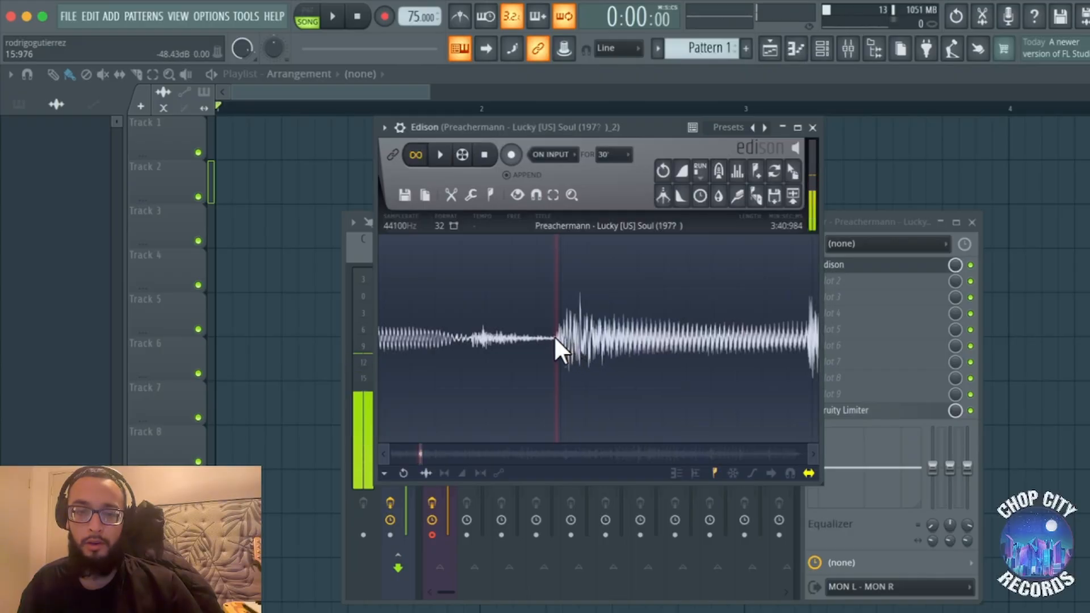
drag(554, 340, 612, 336)
drag(786, 308, 816, 318)
scroll(656, 343, down, 5)
drag(677, 344, 700, 346)
click(415, 158)
key(space)
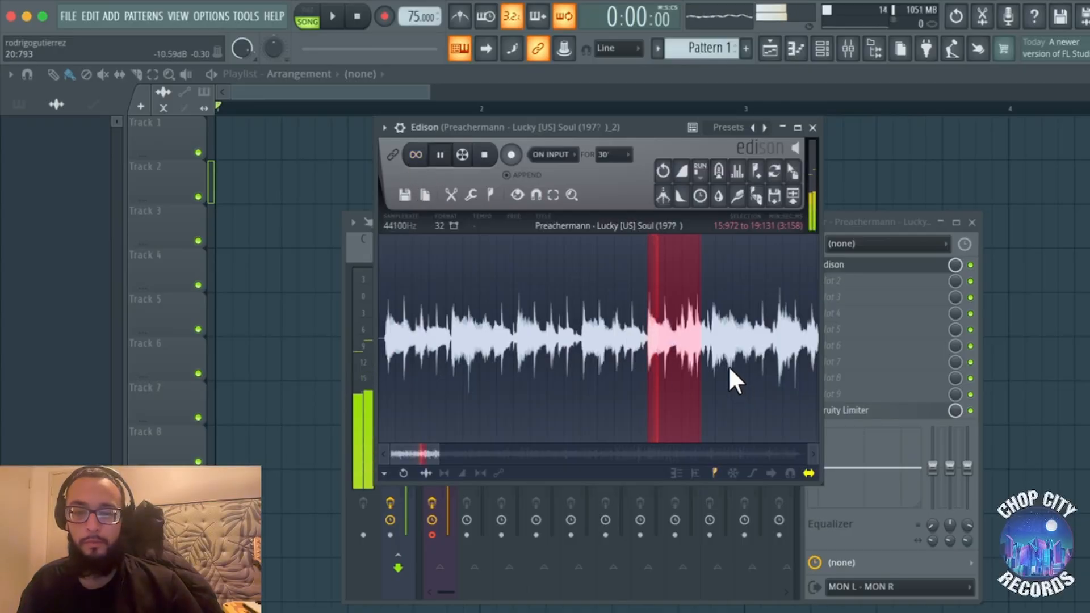
Play on through the sample and extend the selection's end to 31:478.
key(space)
scroll(709, 355, up, 1)
scroll(709, 356, up, 1)
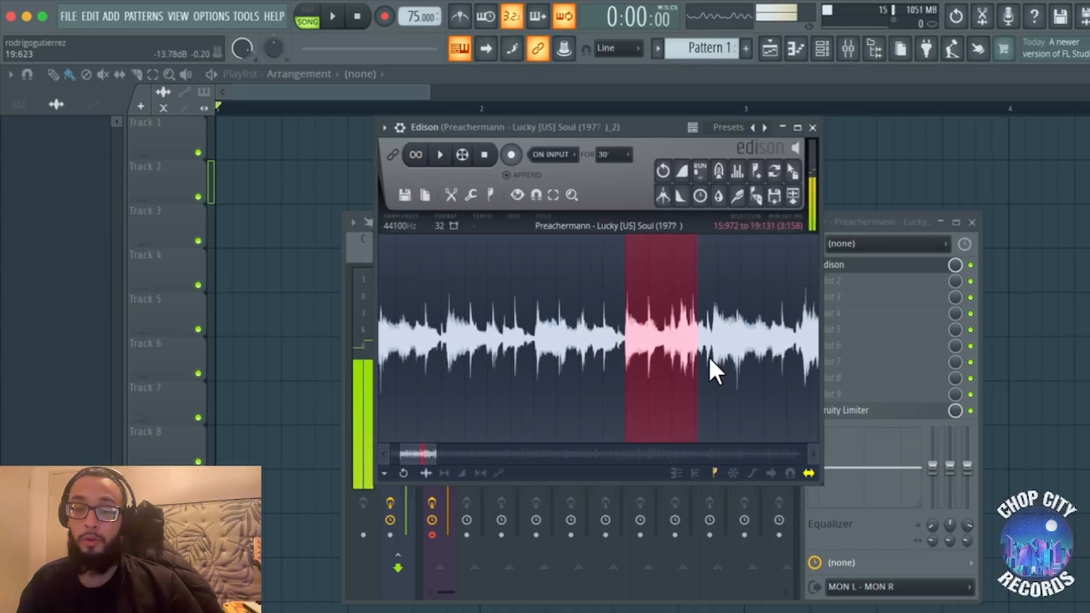
key(space)
drag(707, 353, 672, 329)
key(space)
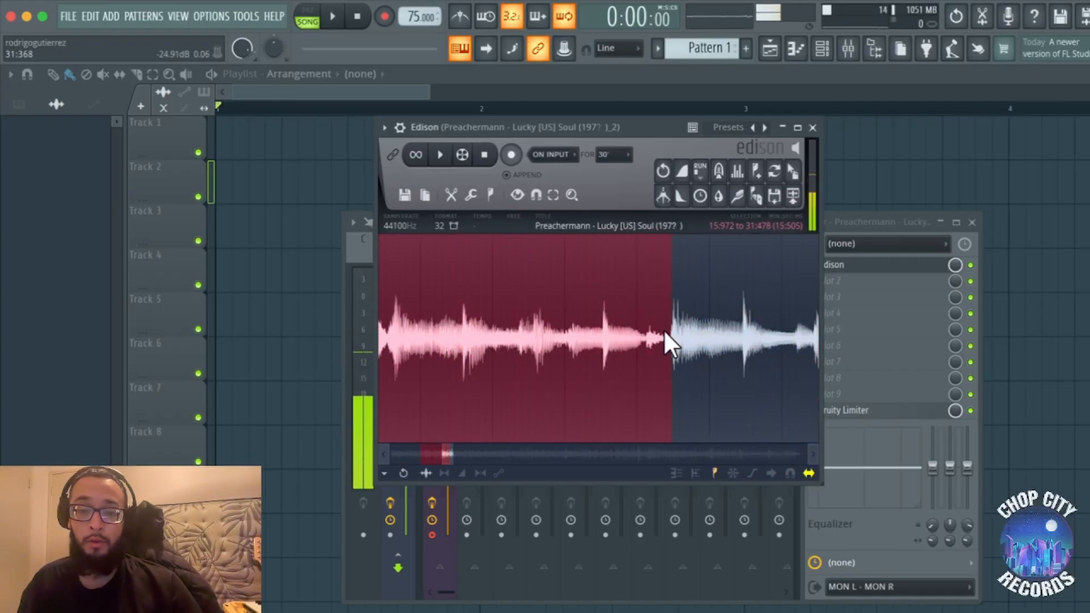
Move the selection's start to 15:983, right at the onset of the first beat.
scroll(616, 346, down, 5)
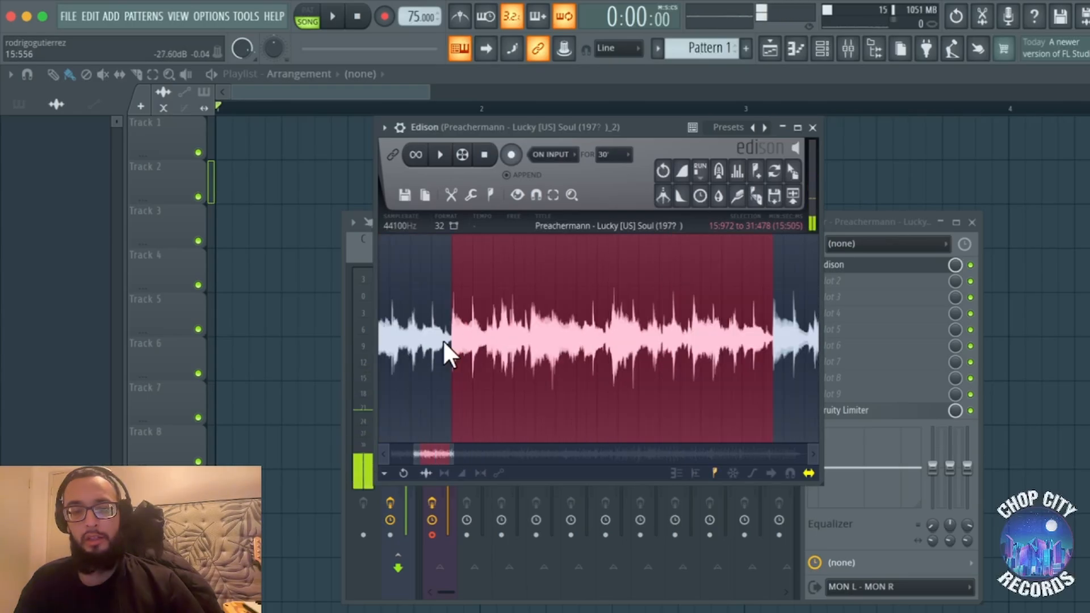
scroll(442, 339, down, 3)
scroll(442, 341, up, 6)
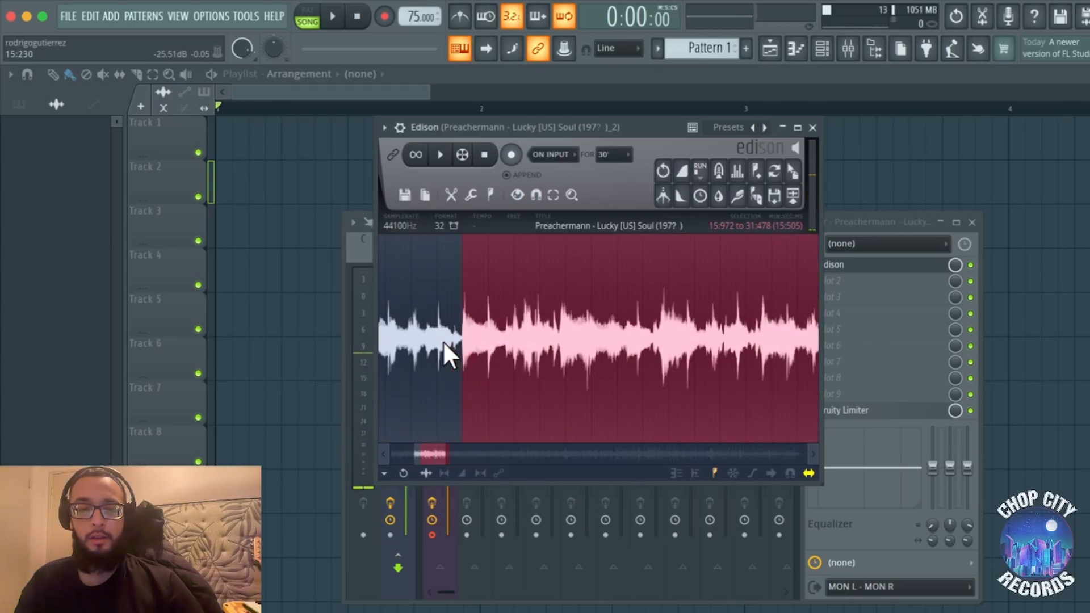
scroll(448, 334, up, 5)
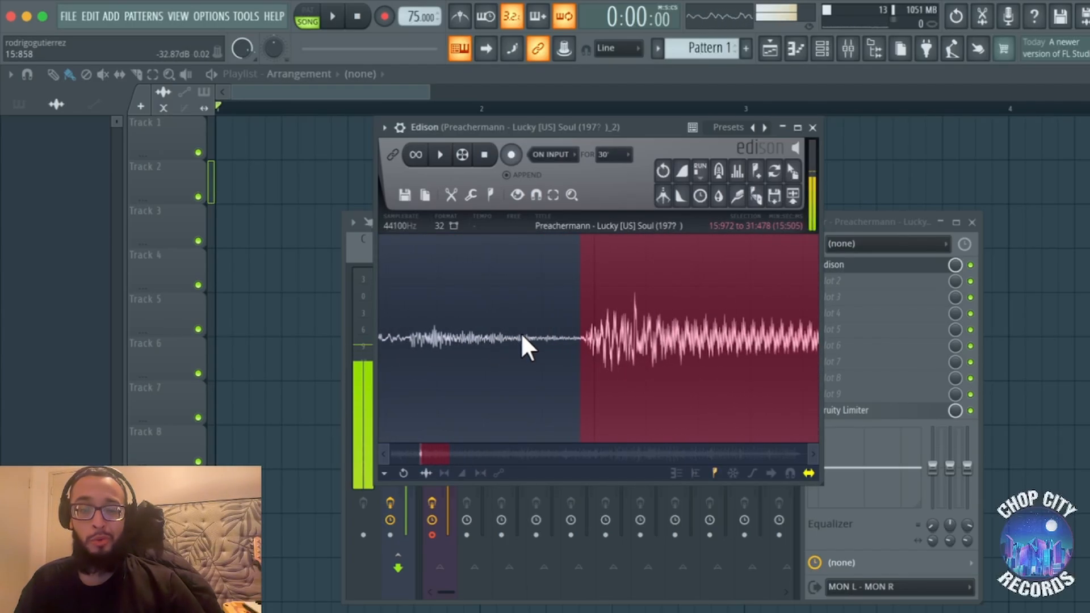
scroll(553, 338, up, 4)
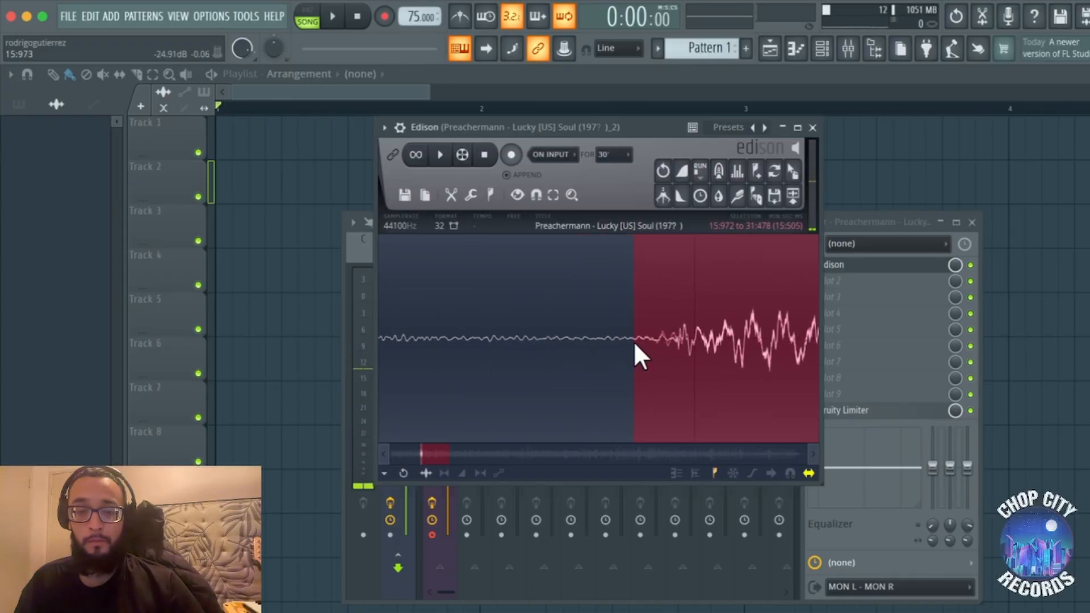
scroll(634, 342, down, 2)
scroll(620, 341, down, 1)
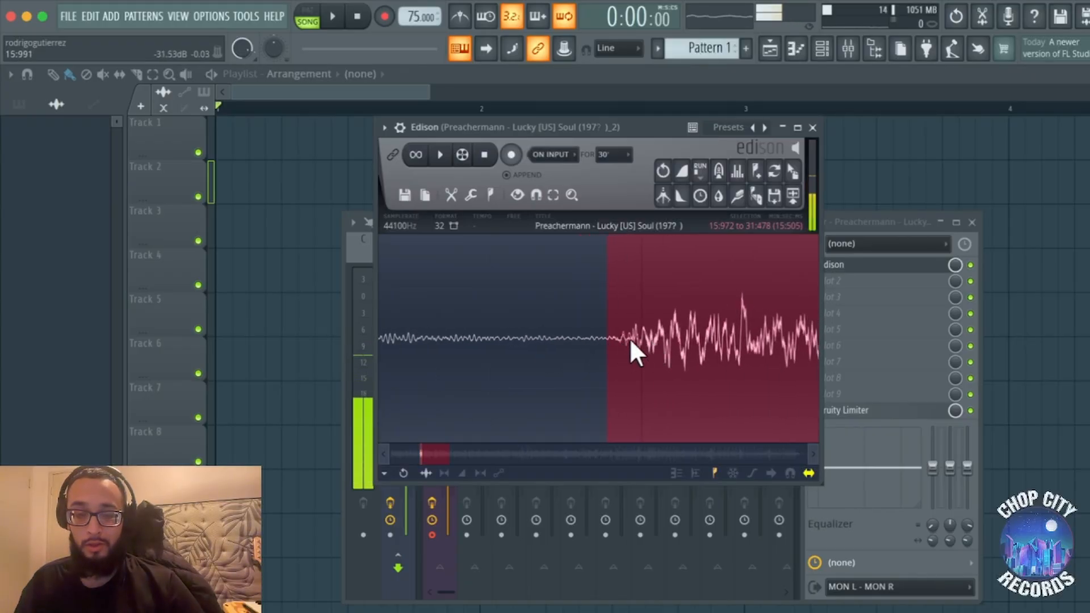
scroll(619, 337, up, 4)
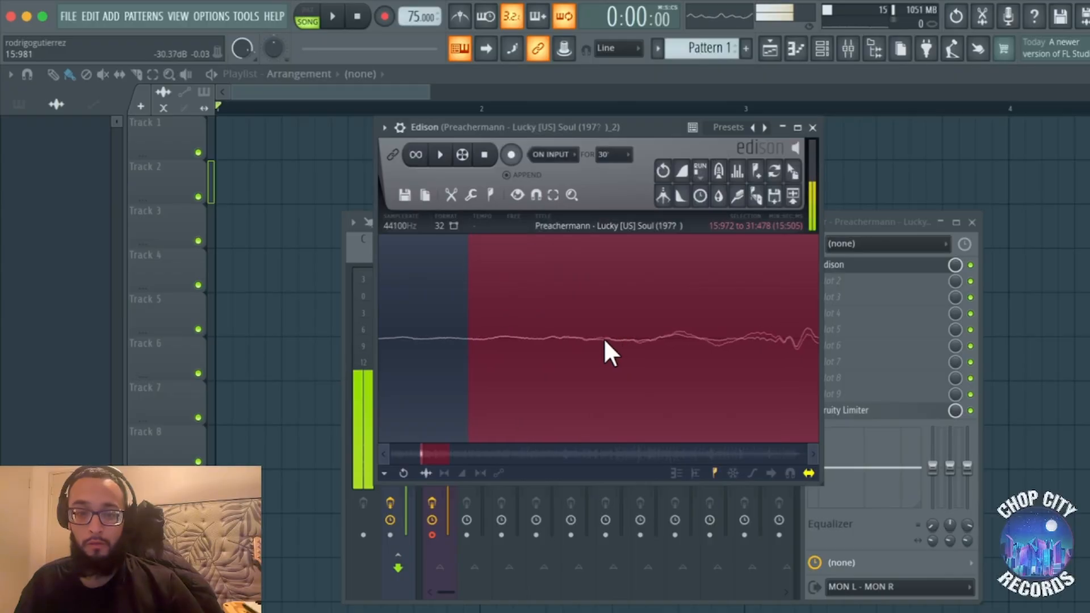
drag(604, 340, 628, 341)
scroll(636, 342, up, 3)
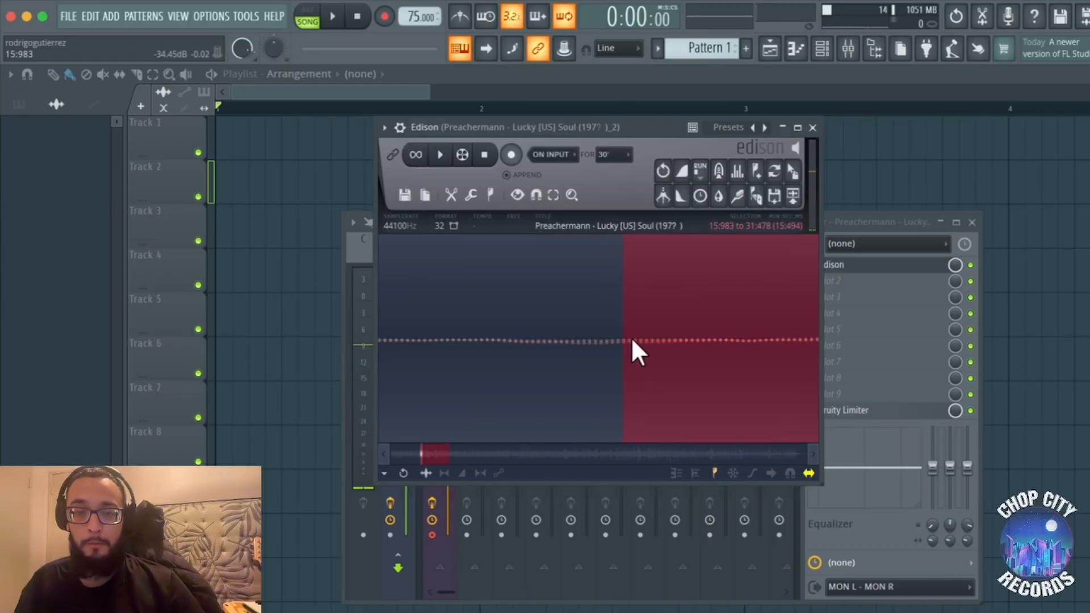
Fine-tune the selection's start to 15:984, at the onset of the first beat.
key(space)
scroll(631, 340, up, 2)
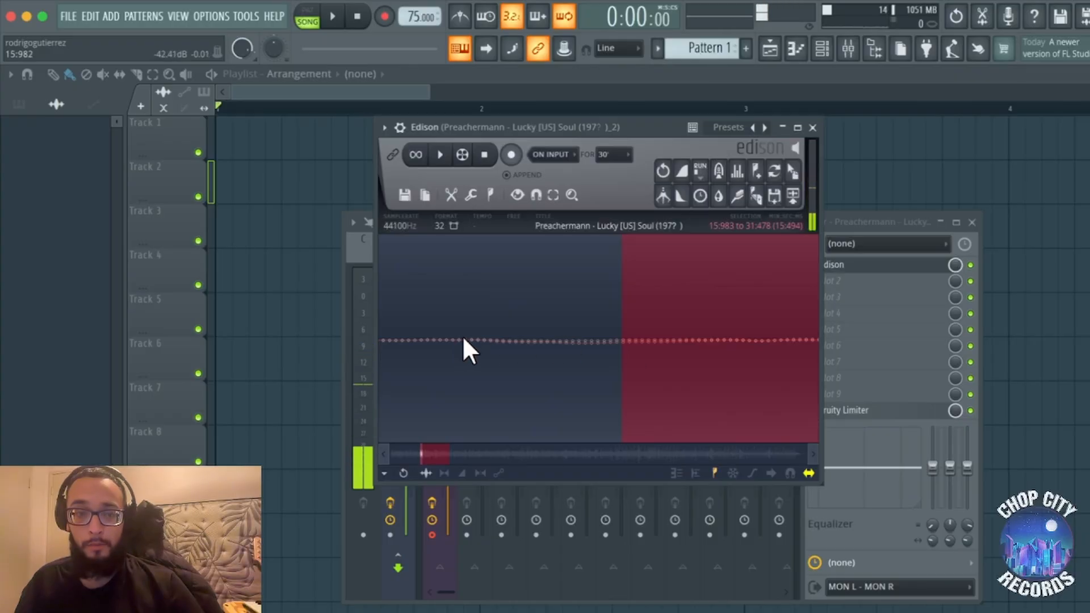
scroll(498, 340, down, 2)
scroll(759, 335, up, 3)
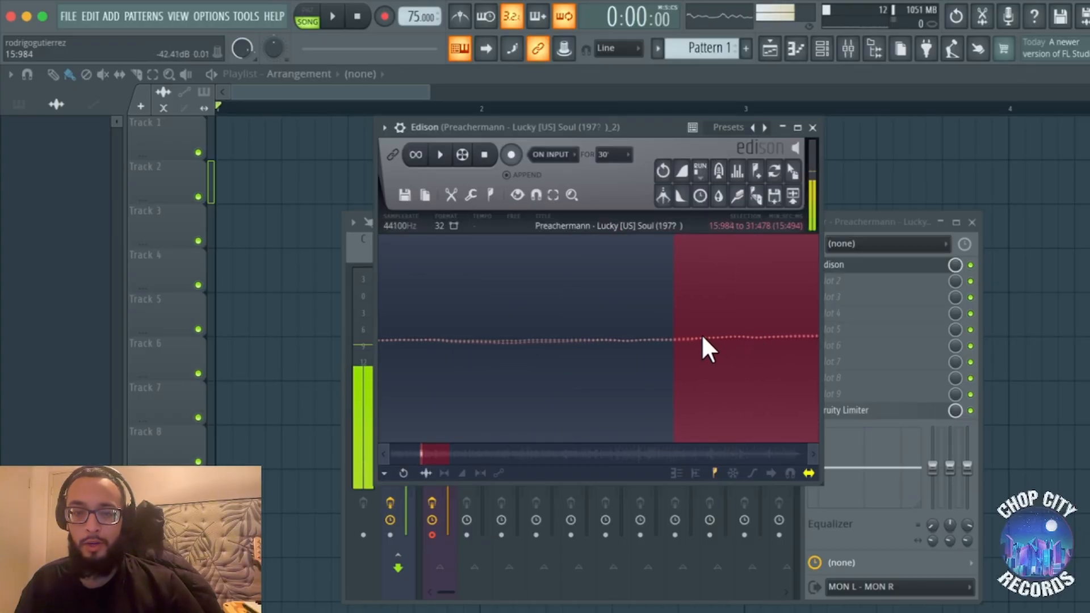
Move the selection's end to 31:464, in the quiet stretch just before the next beat's onset.
scroll(676, 338, up, 2)
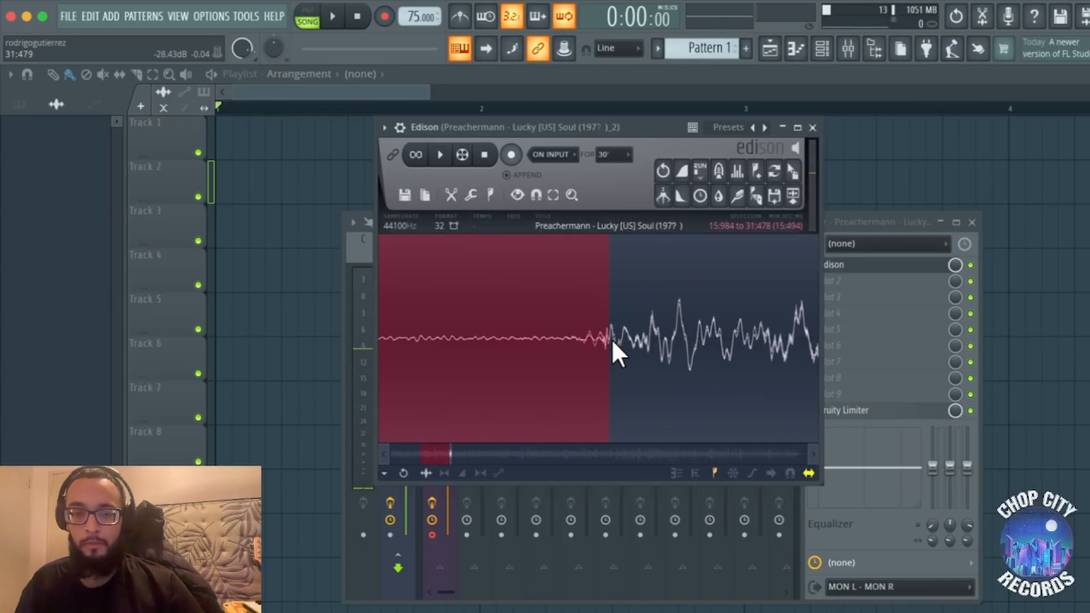
scroll(610, 339, up, 3)
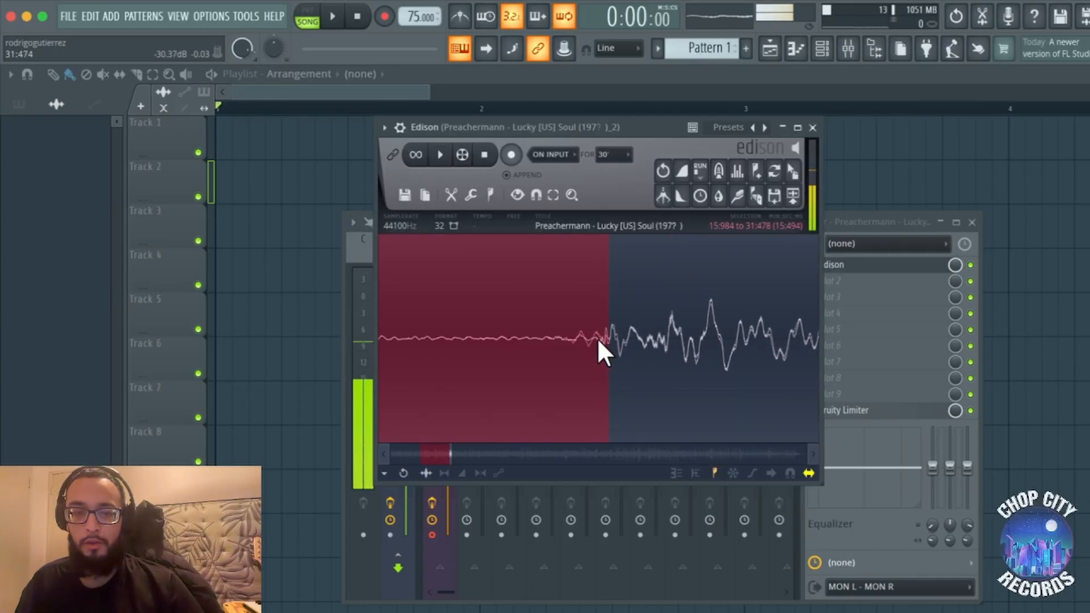
scroll(599, 340, up, 1)
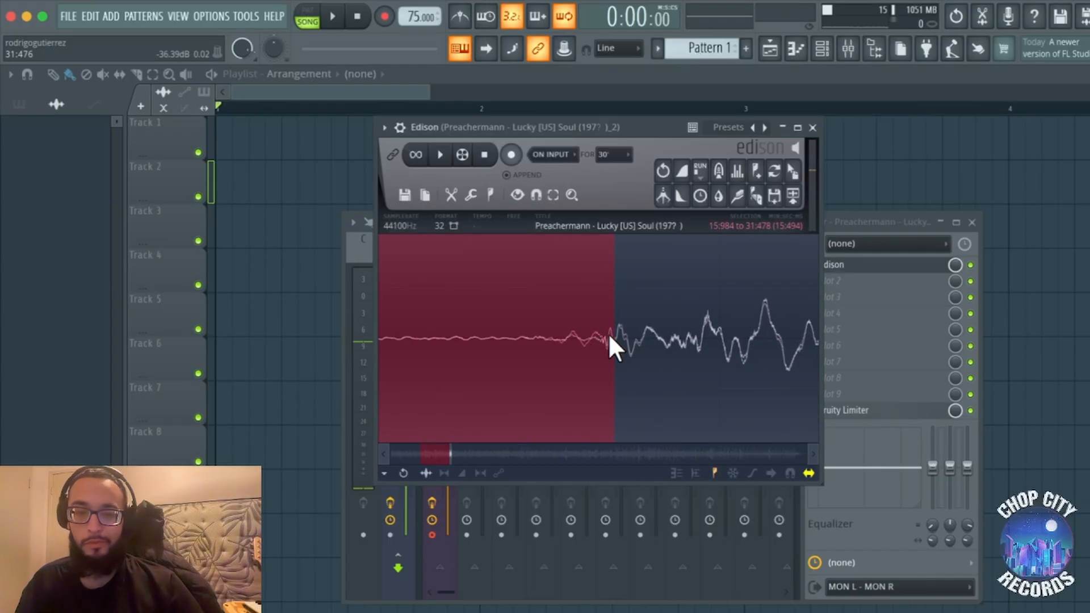
scroll(608, 350, down, 3)
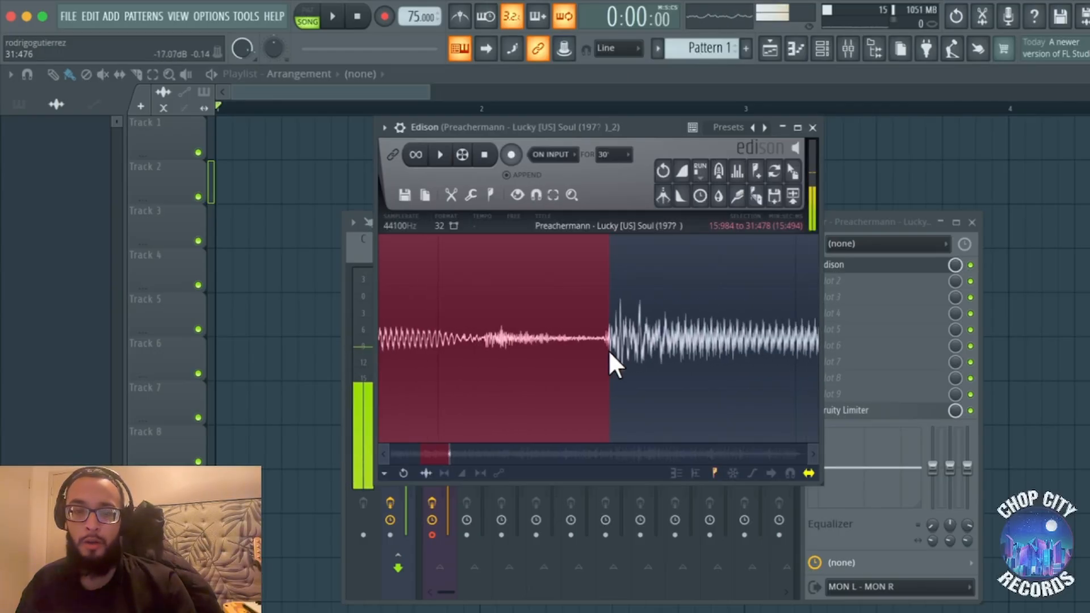
scroll(607, 344, up, 2)
scroll(608, 342, up, 2)
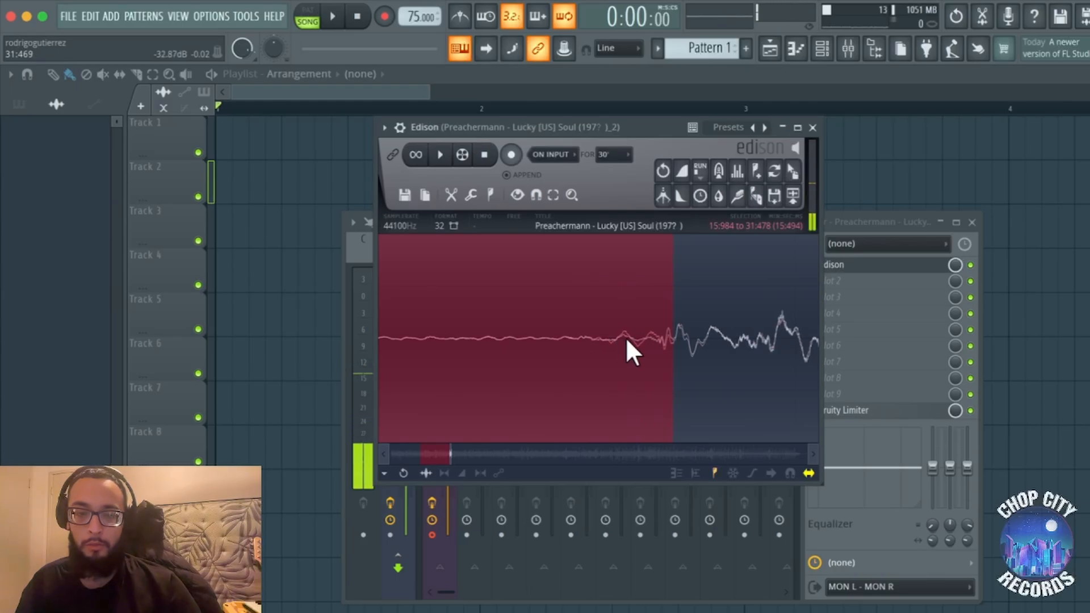
right_click(618, 338)
scroll(599, 338, up, 3)
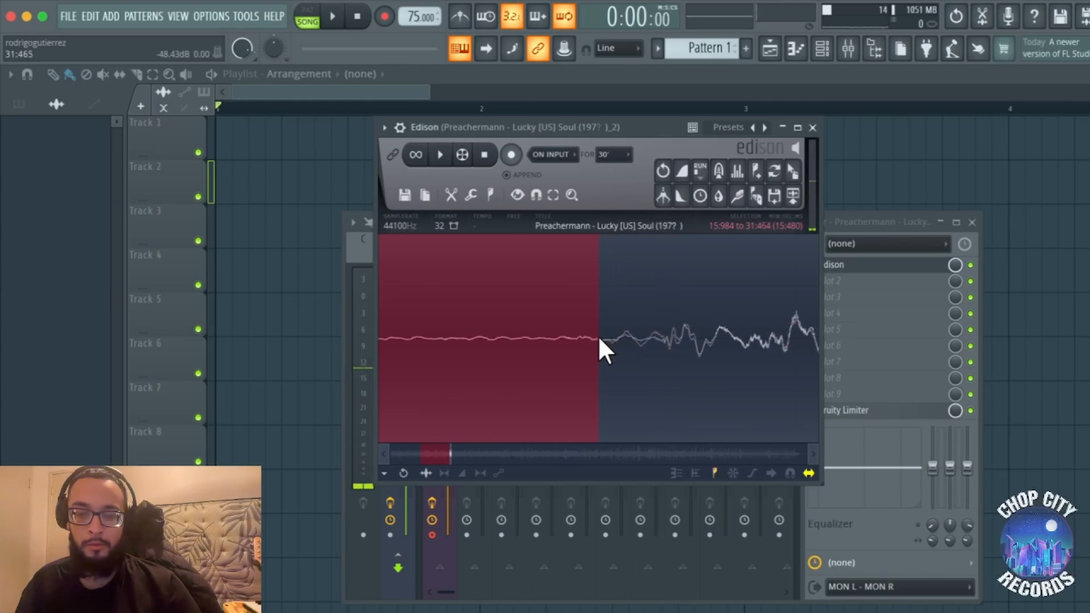
scroll(601, 342, up, 1)
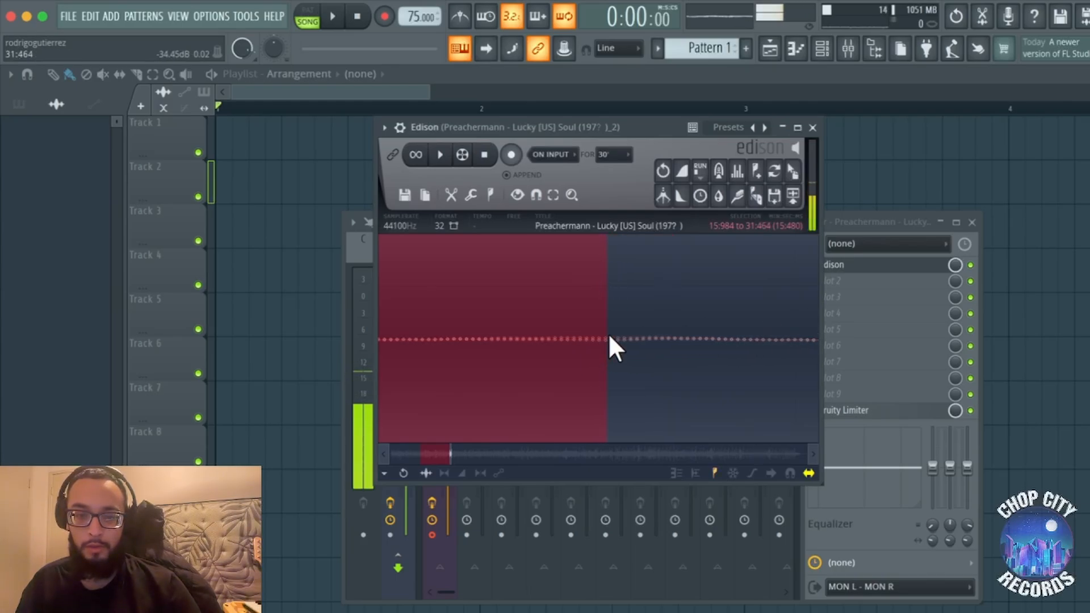
scroll(610, 329, down, 3)
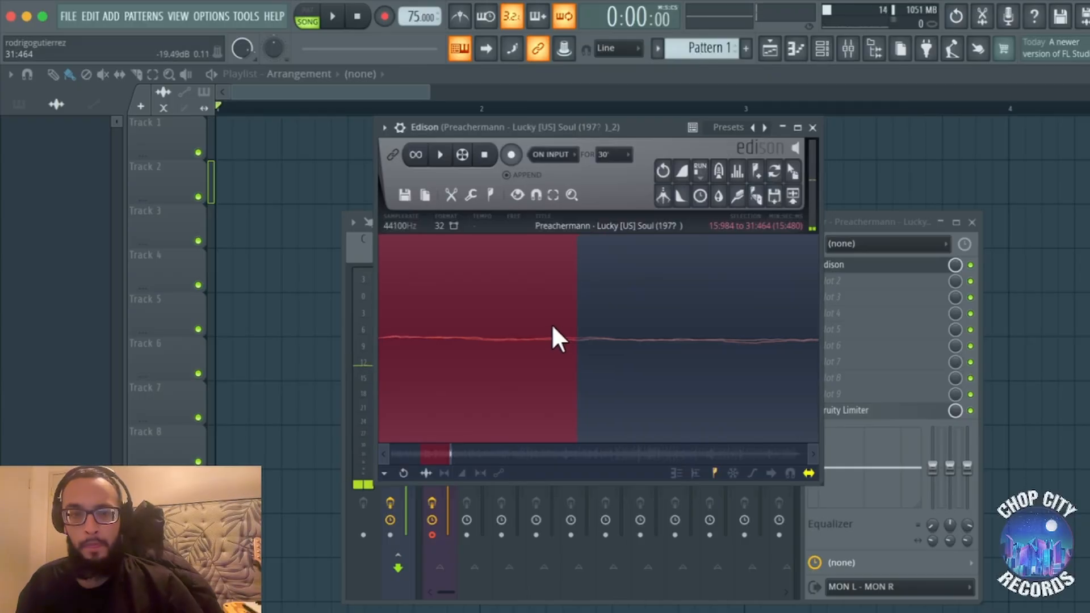
scroll(533, 320, down, 4)
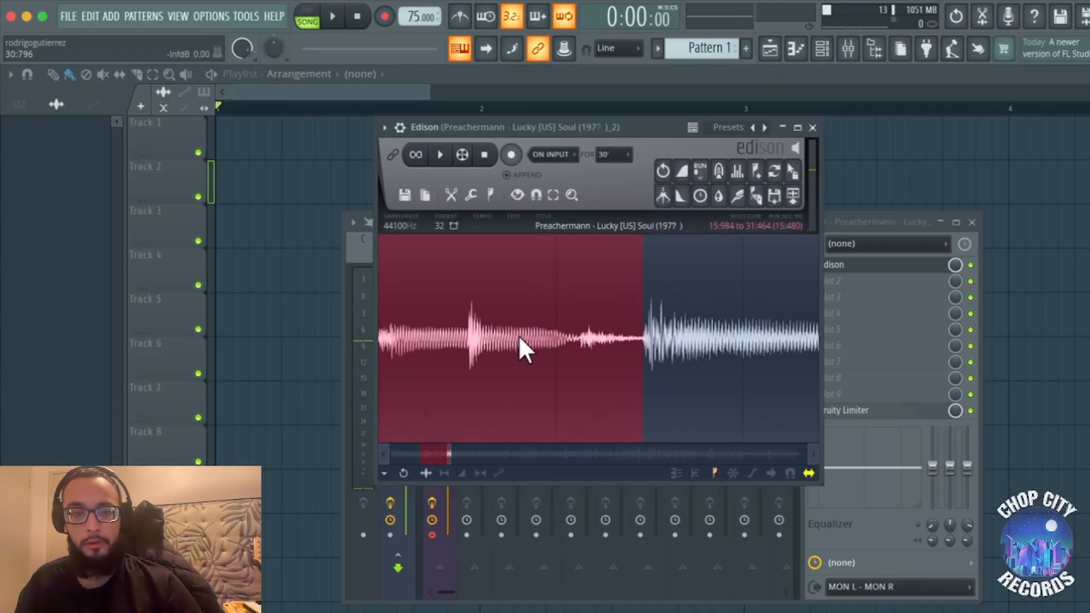
Turn on looped playback and audition the selection through its loop point, stopping playback at the end.
click(420, 156)
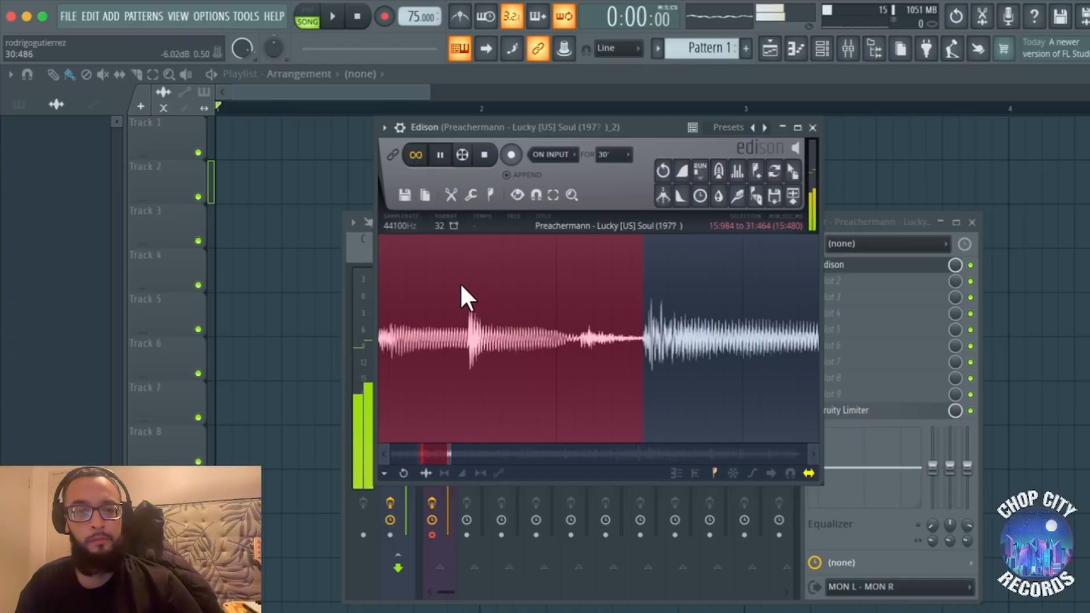
scroll(460, 283, down, 5)
scroll(444, 312, down, 5)
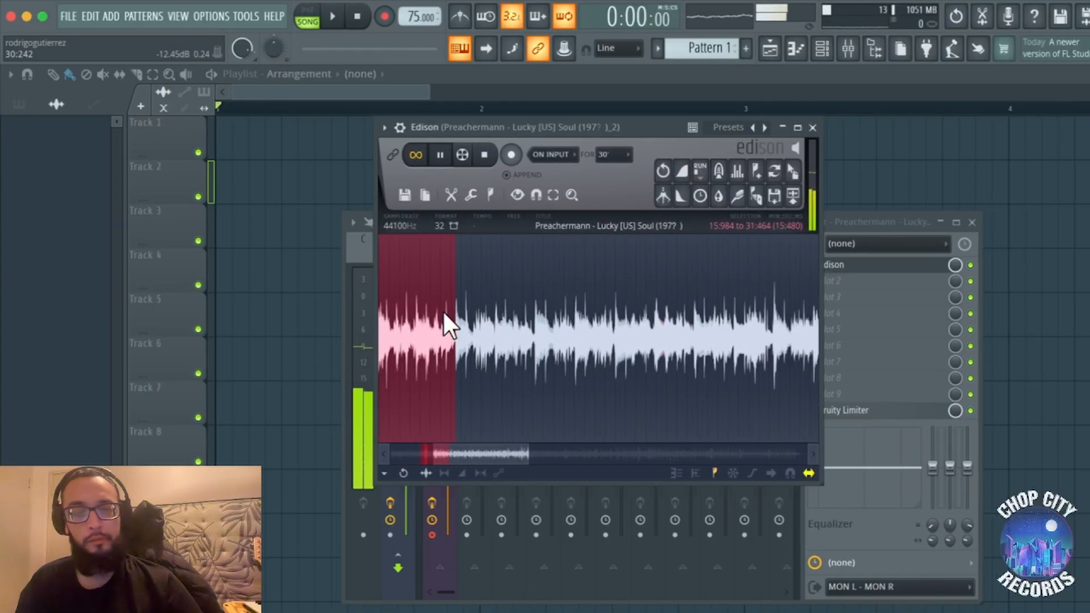
scroll(444, 312, left, 4)
scroll(434, 310, up, 2)
scroll(435, 310, up, 2)
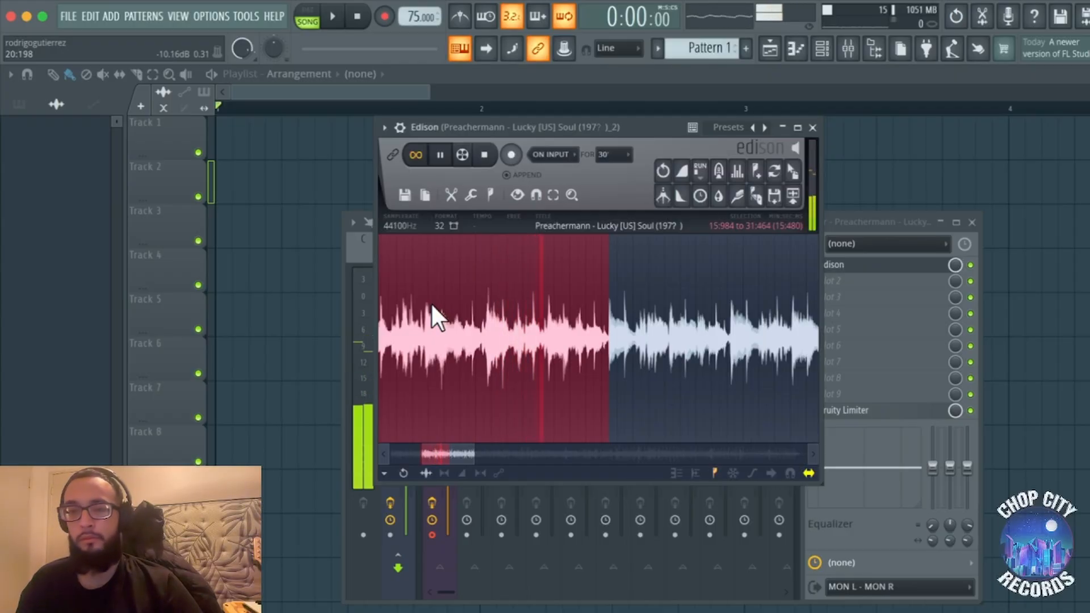
scroll(432, 304, up, 1)
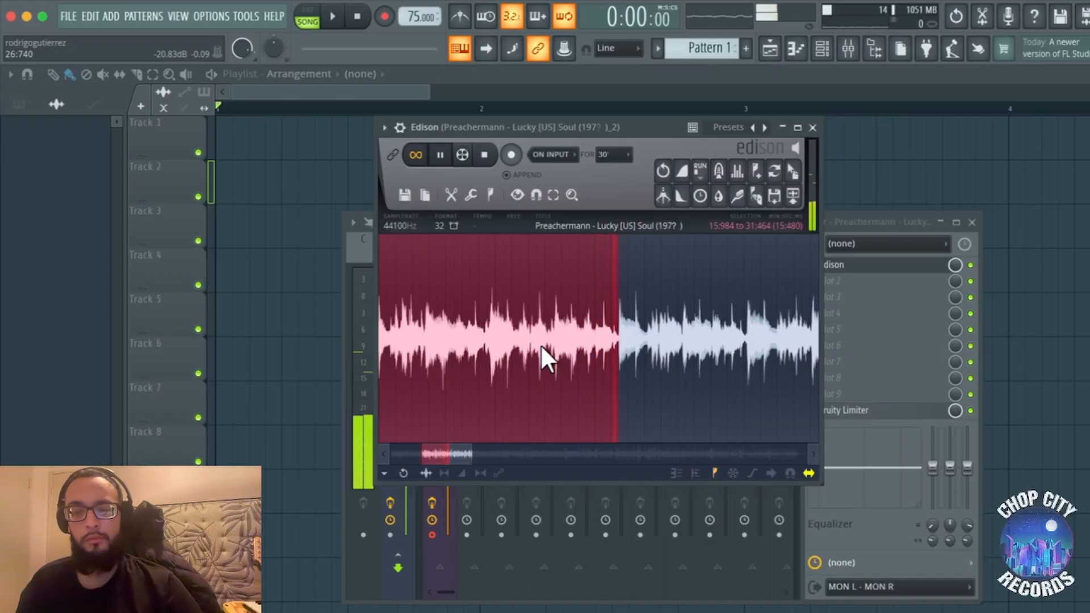
key(space)
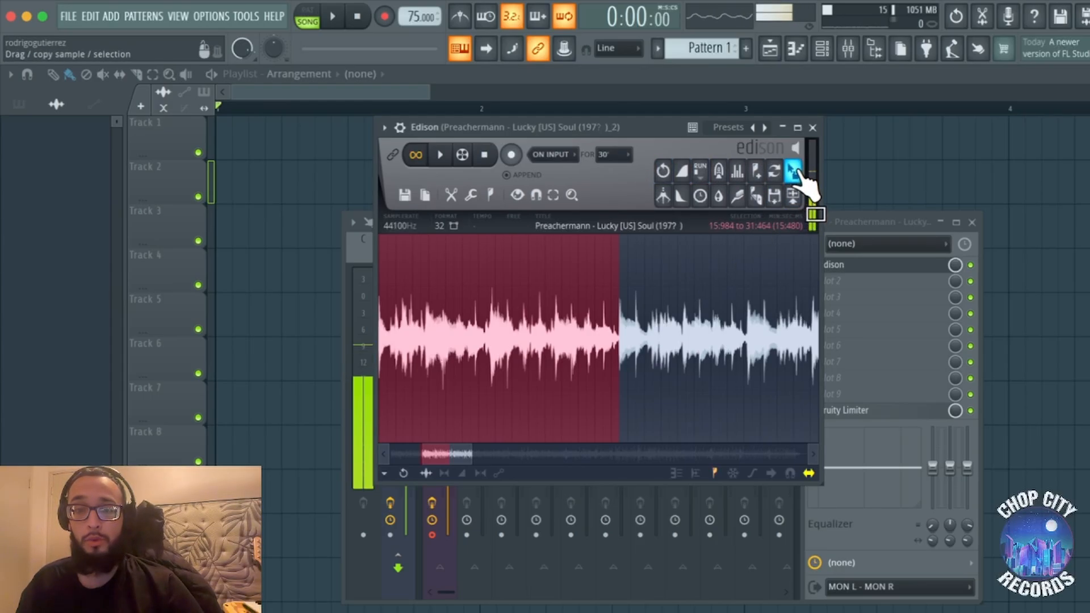
Try placing the selected loop by hand as an audio clip on Track 2 of the playlist.
drag(796, 170, 278, 165)
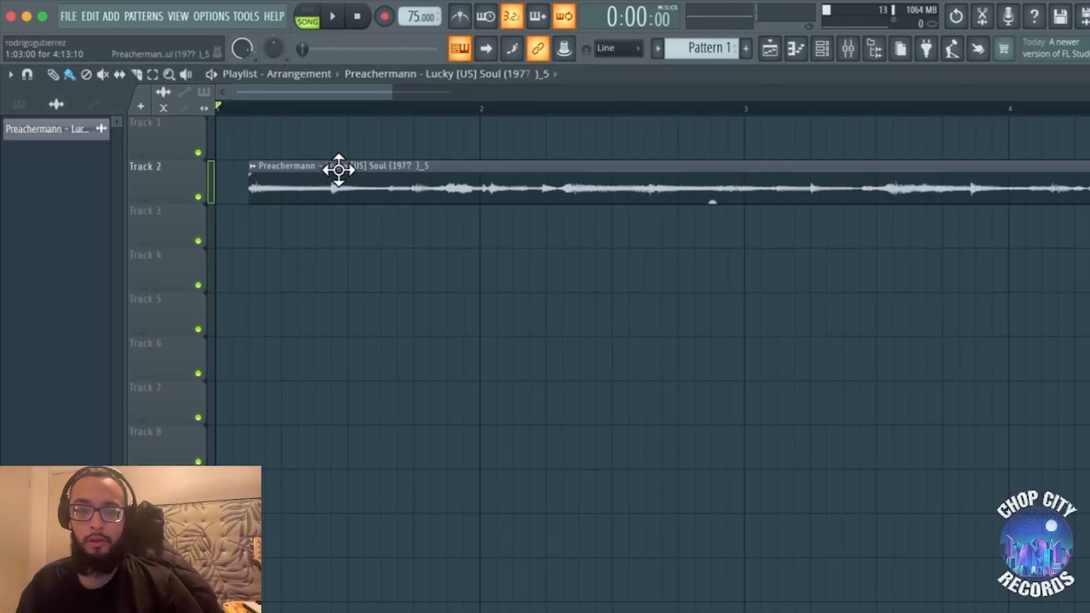
right_click(338, 170)
Bring Edison back and send the selected loop to the playlist as an audio clip on Track 1.
click(983, 17)
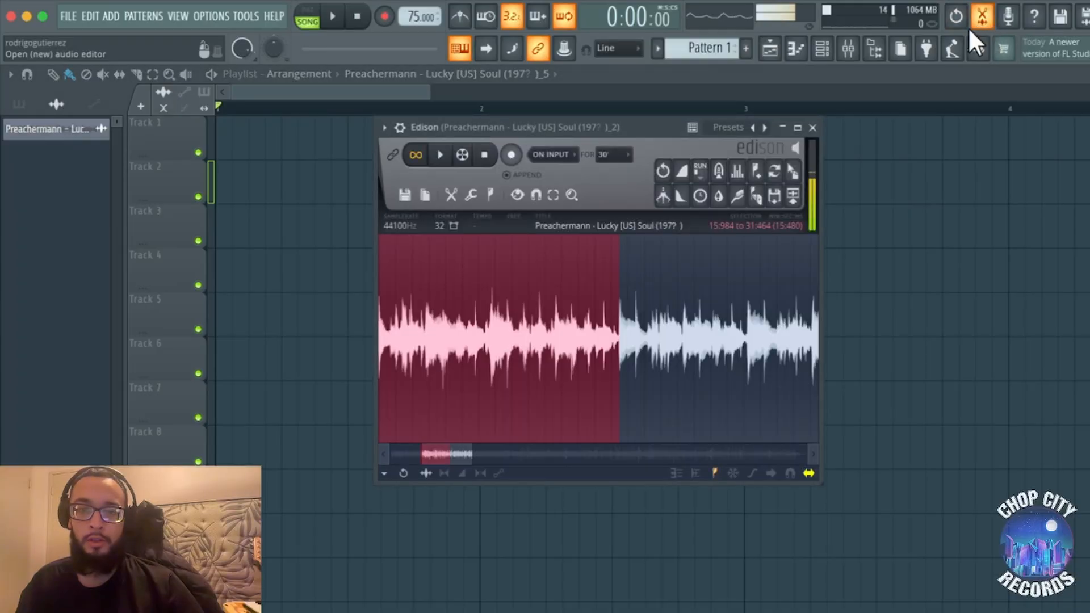
click(793, 196)
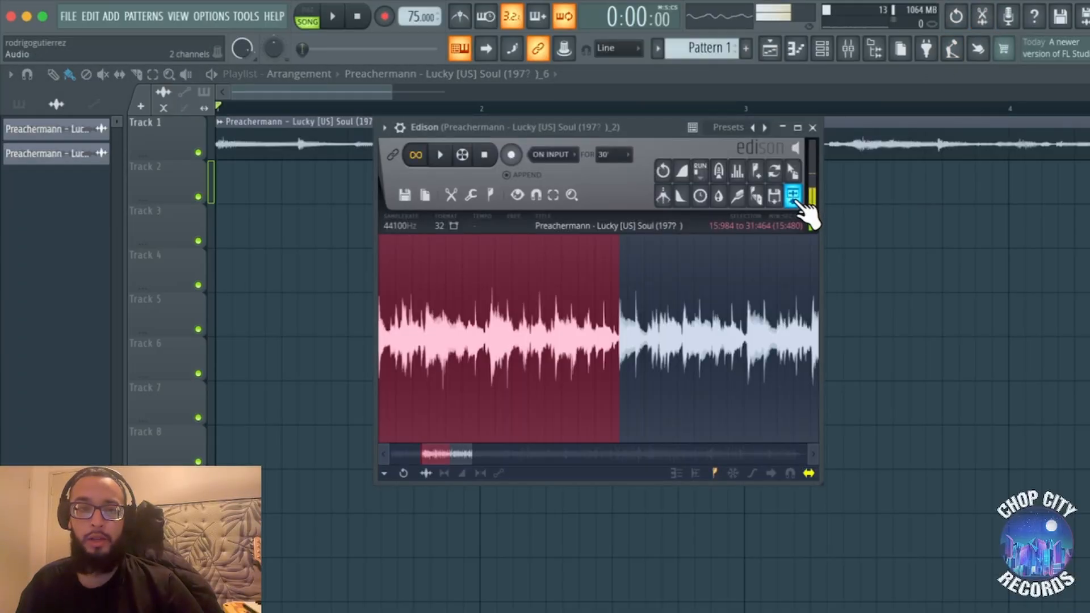
drag(386, 96, 629, 91)
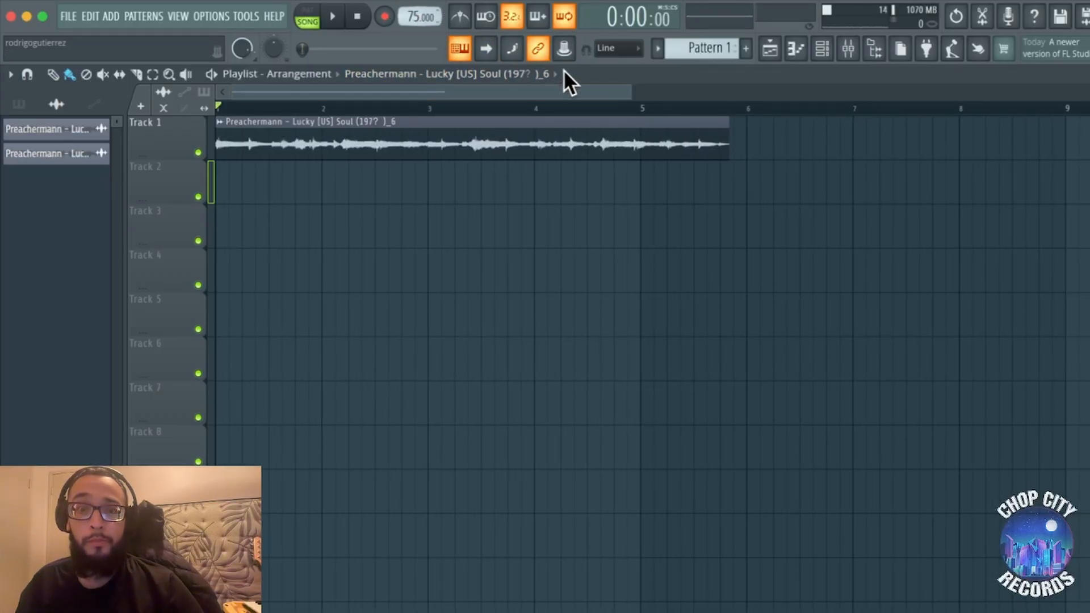
Lower the project tempo to 62 BPM so that the clip spans four bars.
key(super+z)
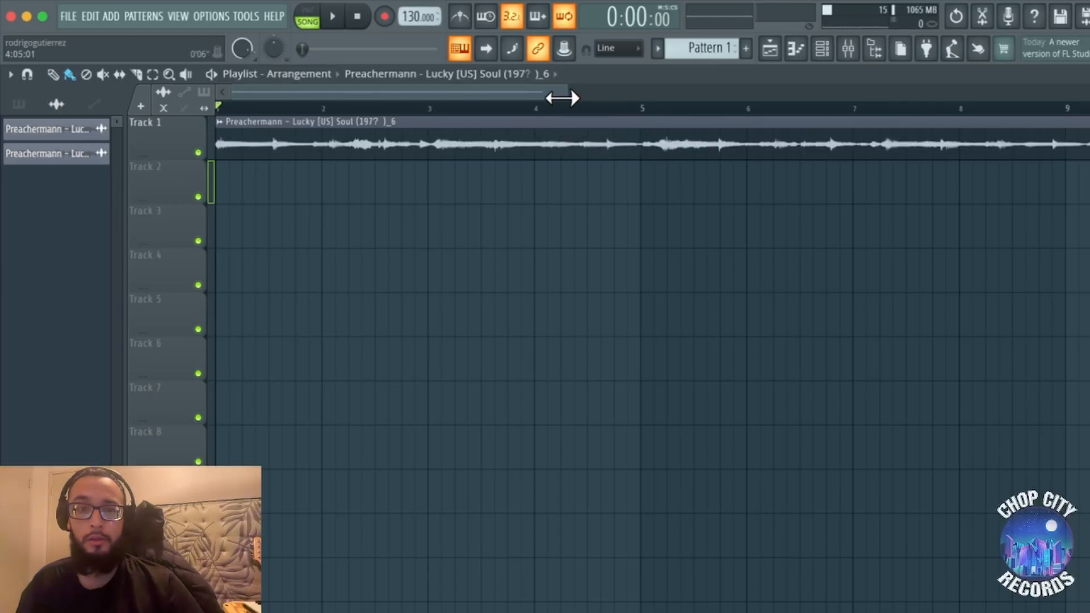
drag(562, 98, 958, 62)
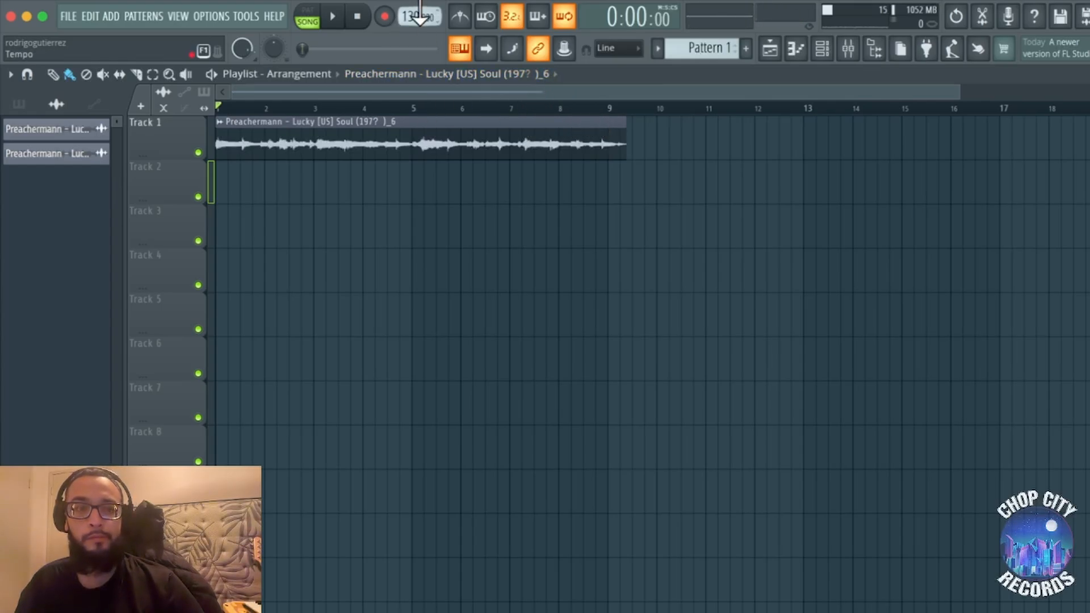
drag(408, 16, 407, 245)
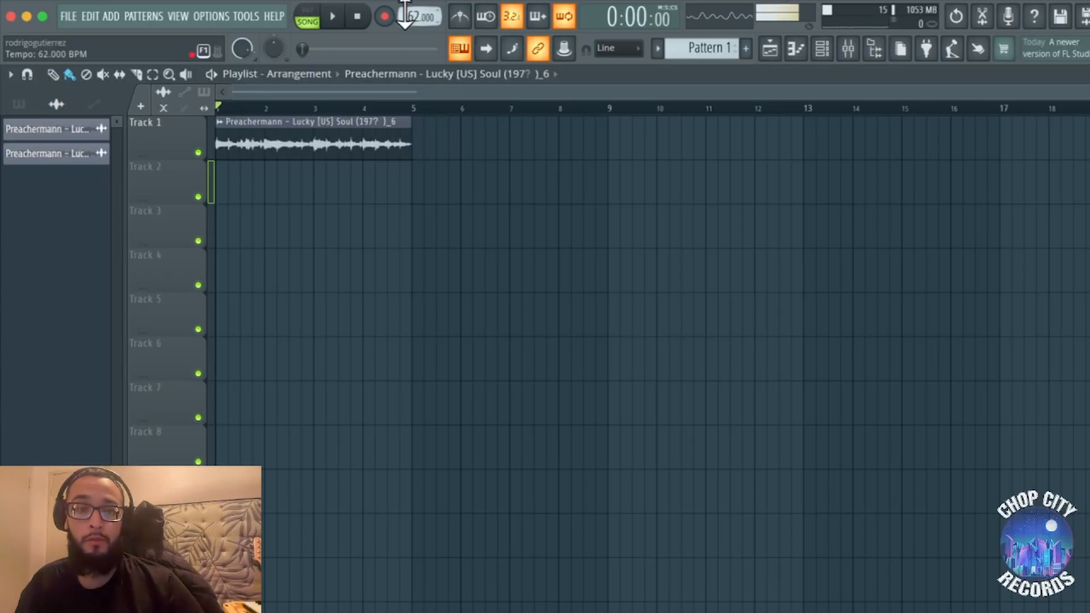
drag(410, 19, 420, 16)
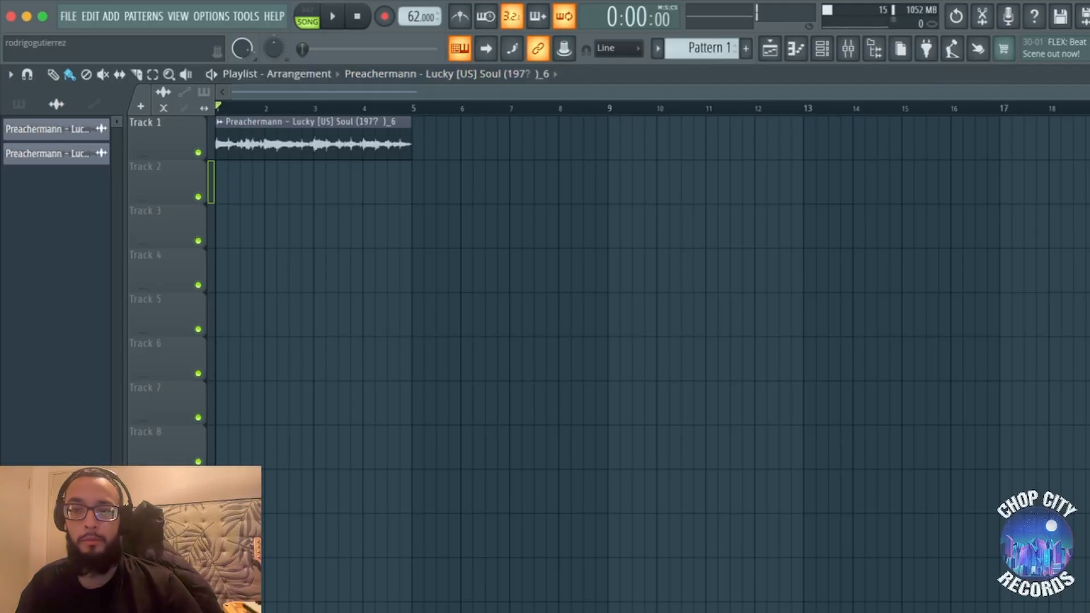
Raise the project tempo to 75 BPM.
drag(1022, 97, 778, 92)
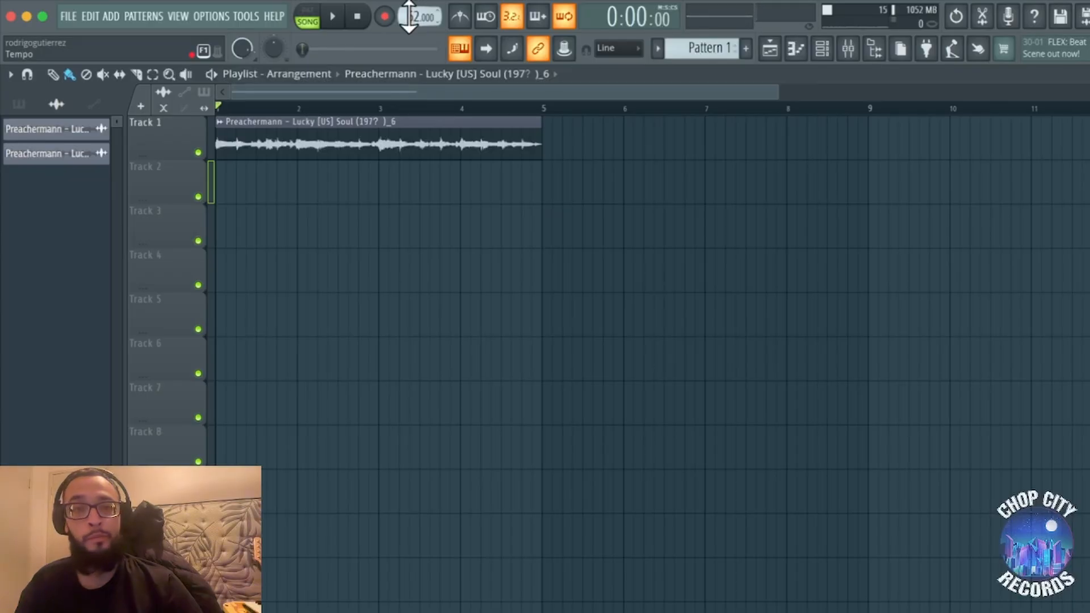
drag(409, 16, 409, 1)
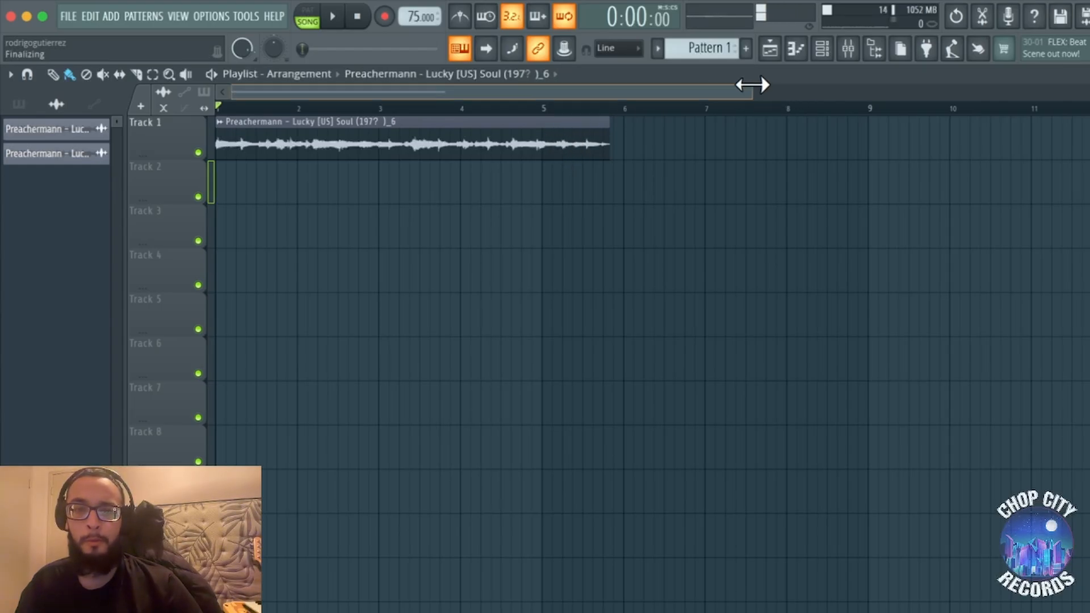
drag(753, 85, 662, 89)
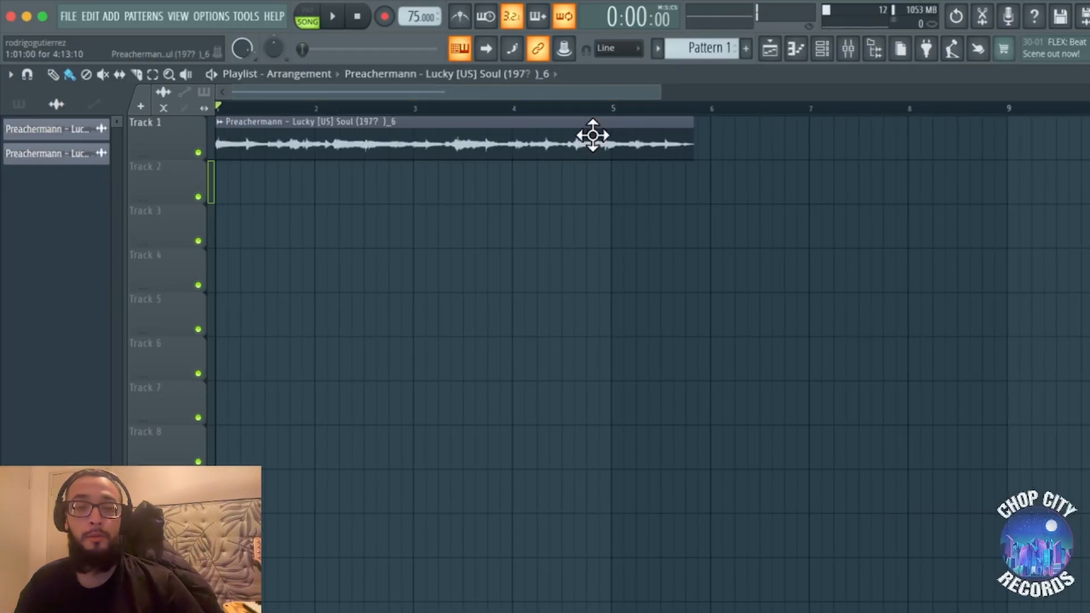
Time-stretch the audio clip to four bars in Resample mode and play it back in the playlist.
double_click(549, 141)
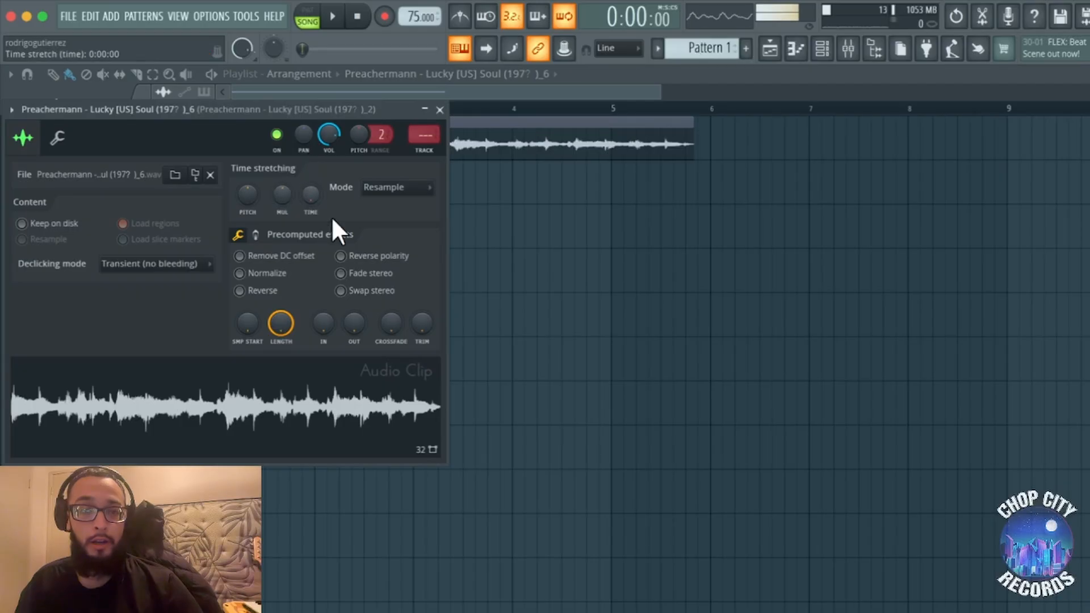
drag(290, 106, 360, 125)
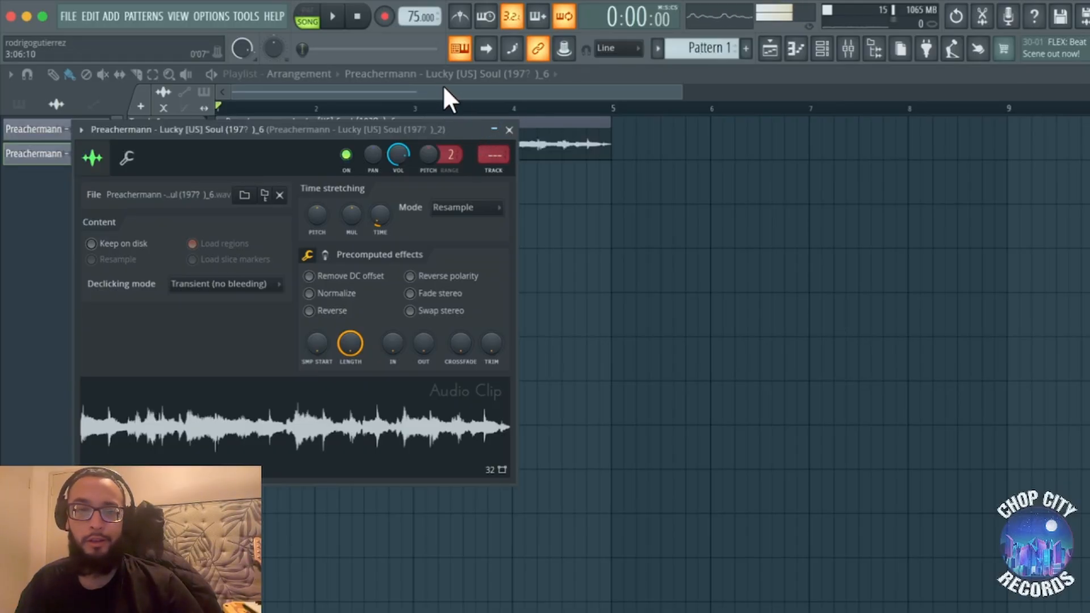
key(Escape)
key(space)
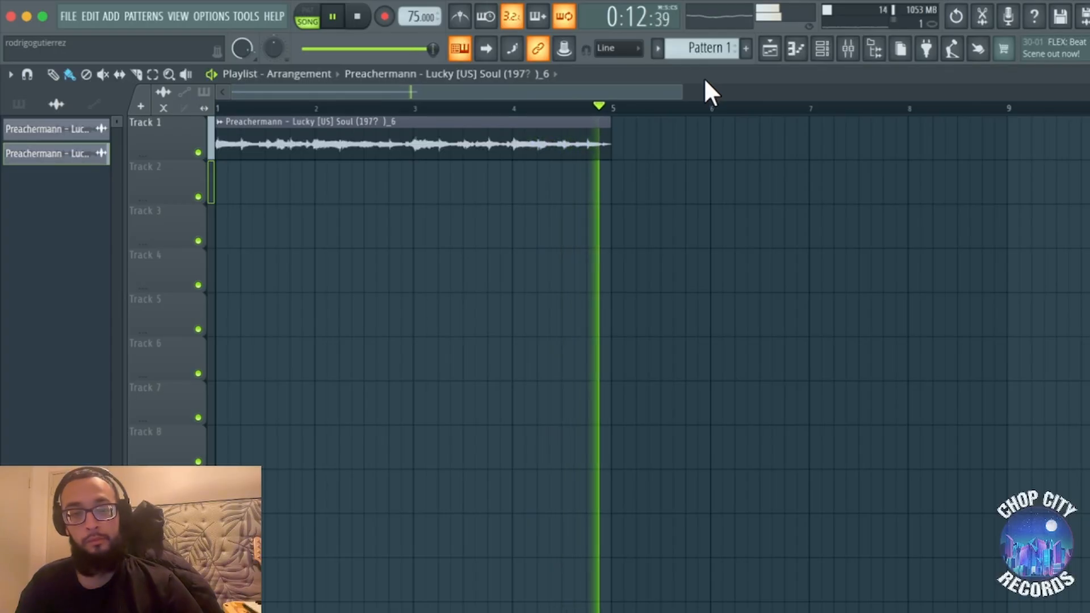
key(space)
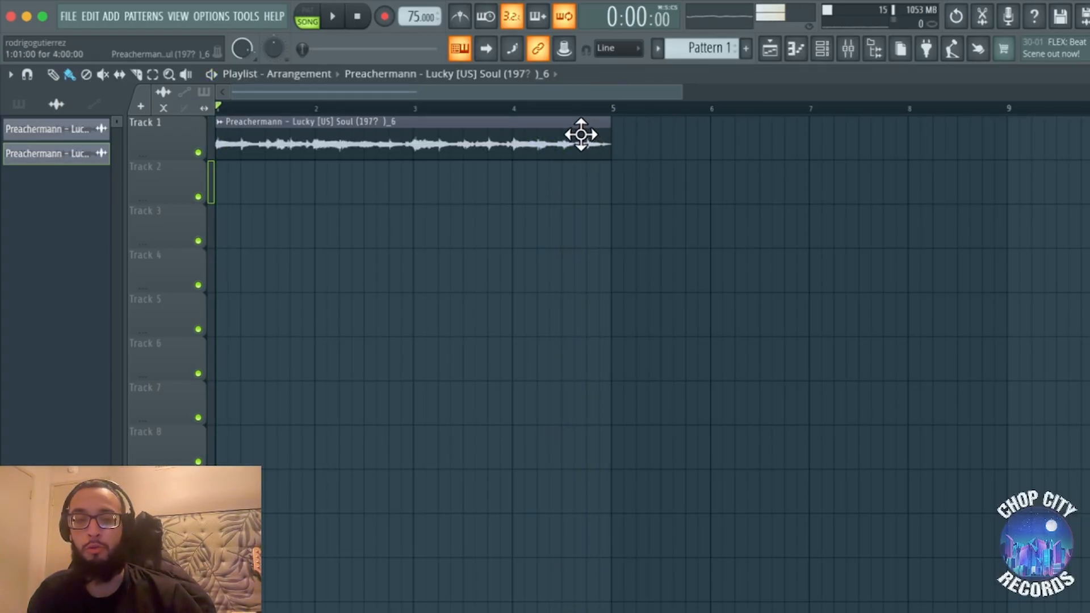
Try the e2 transient stretch mode on the clip and play it with a raised pitch shift.
double_click(581, 134)
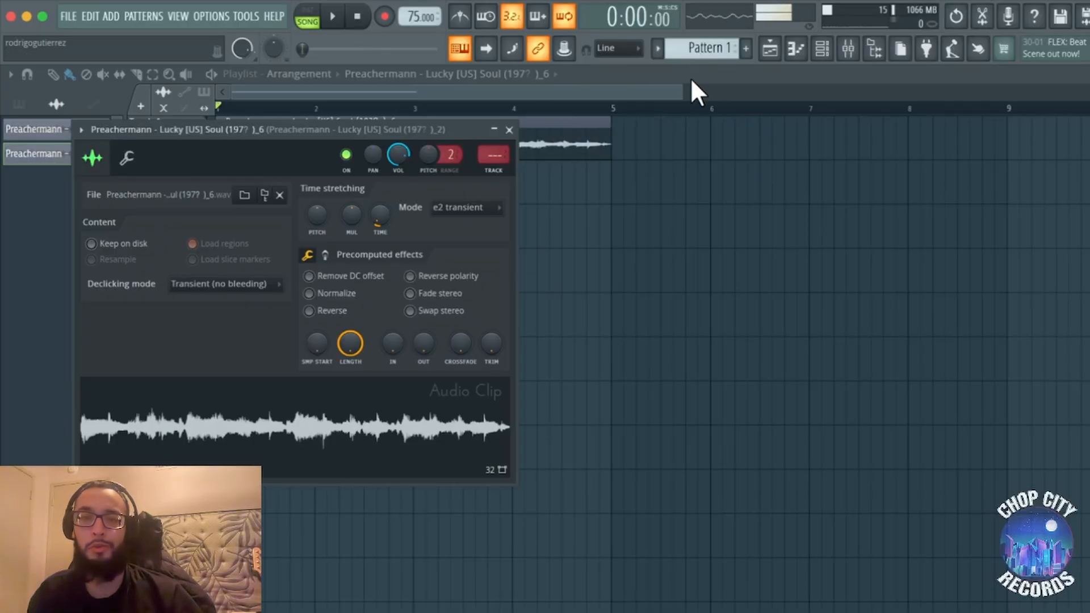
key(space)
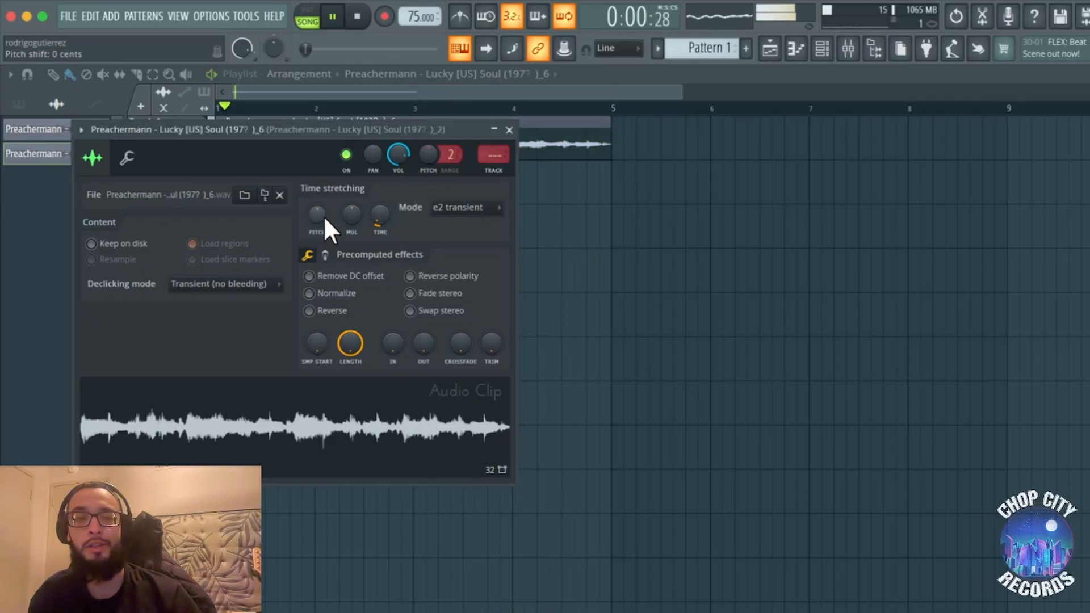
drag(324, 216, 323, 197)
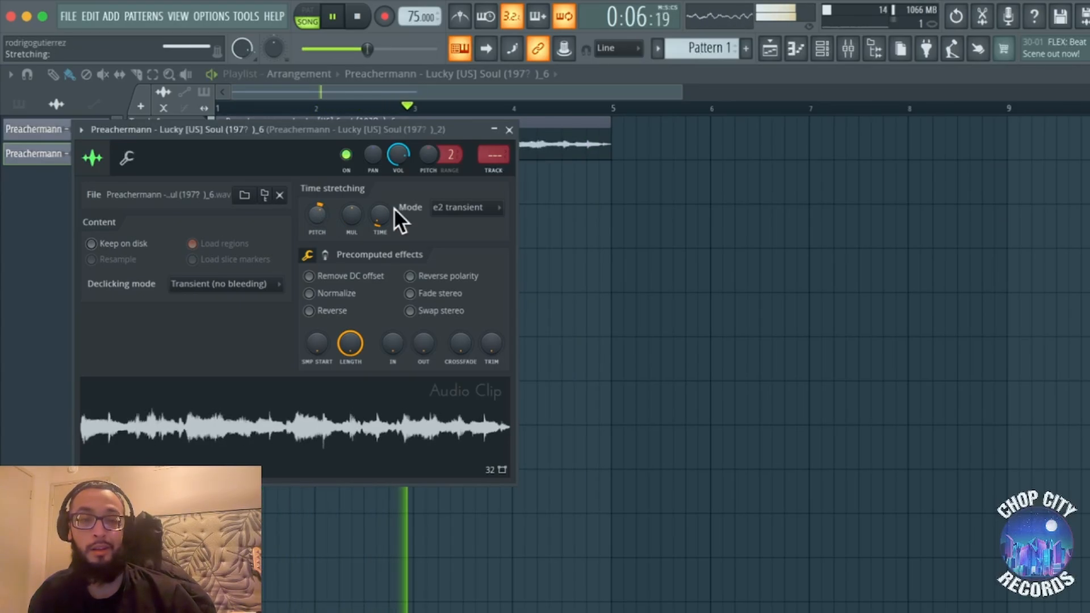
key(space)
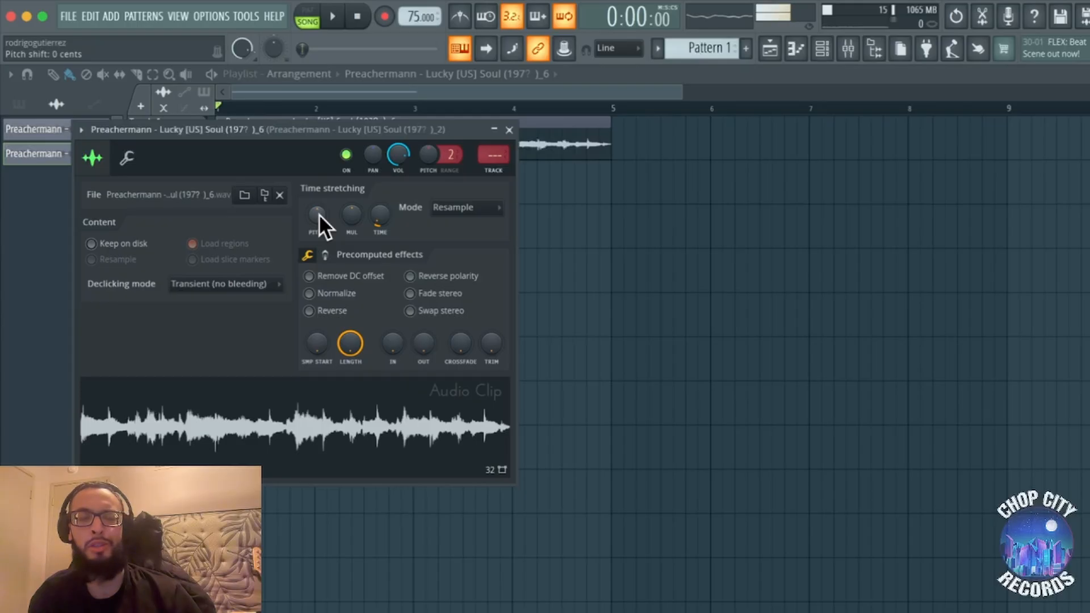
Audition the clip in the playlist with its pitch shift raised to +100 and +200 cents.
key(space)
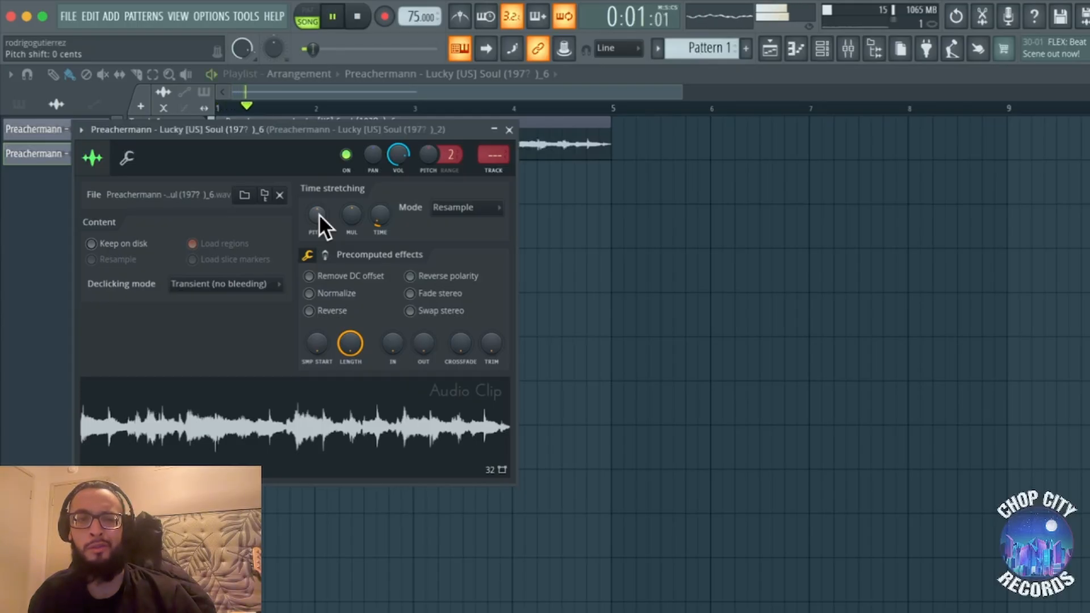
key(space)
drag(318, 214, 318, 199)
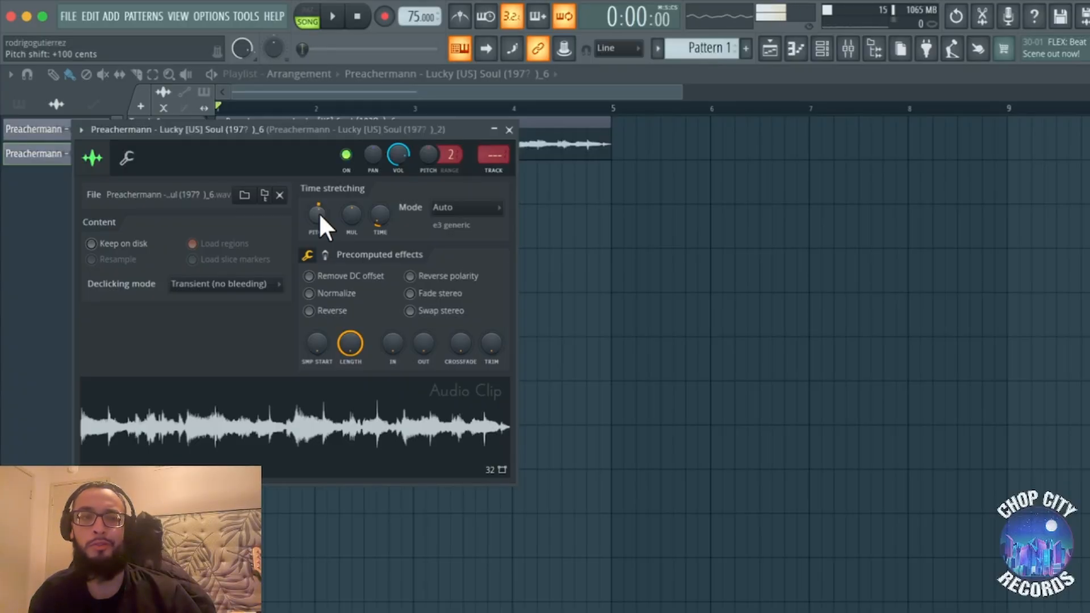
key(space)
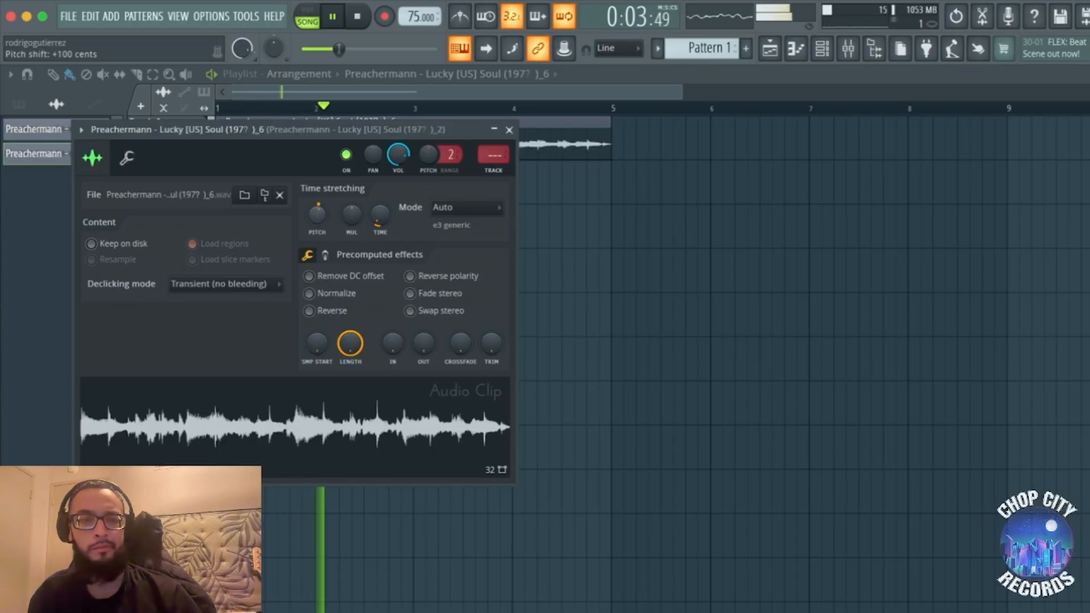
drag(318, 210, 318, 202)
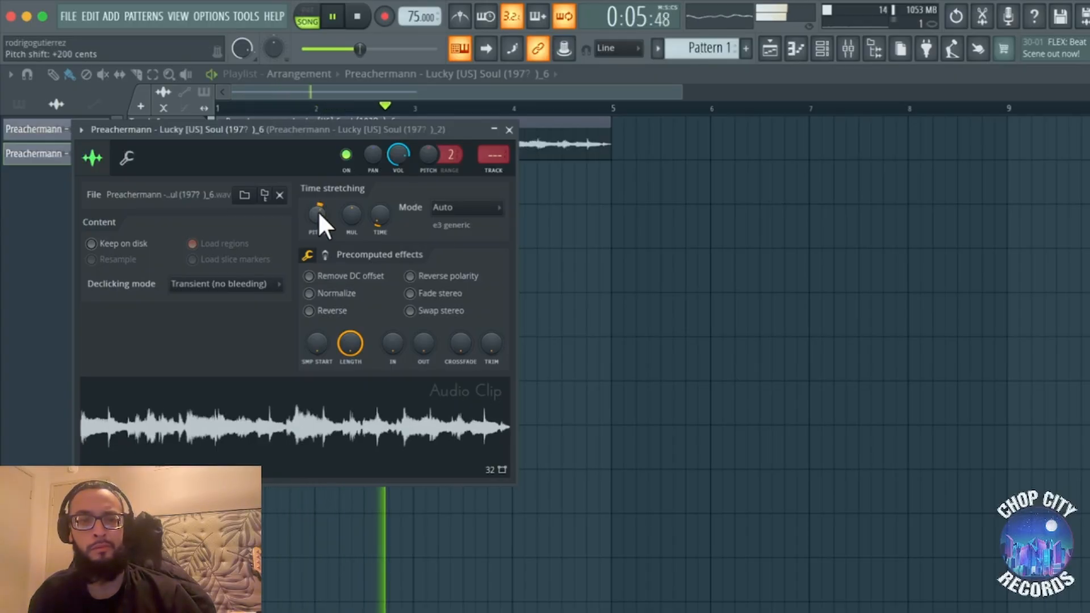
key(space)
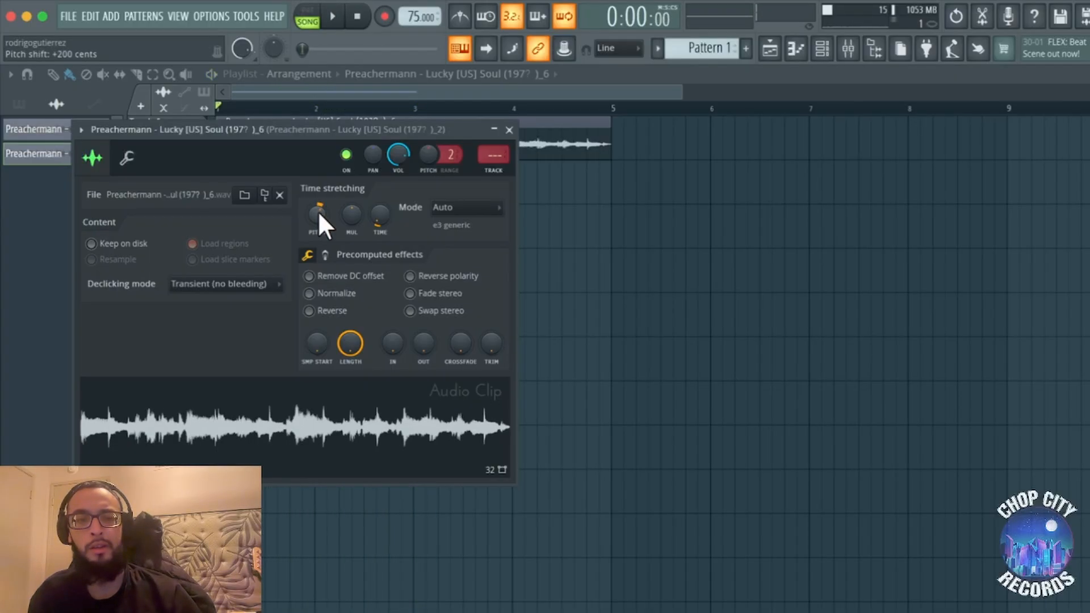
Reset the clip's pitch shift, set its stretch mode back to Resample and close the channel settings.
right_click(326, 219)
click(330, 221)
click(494, 205)
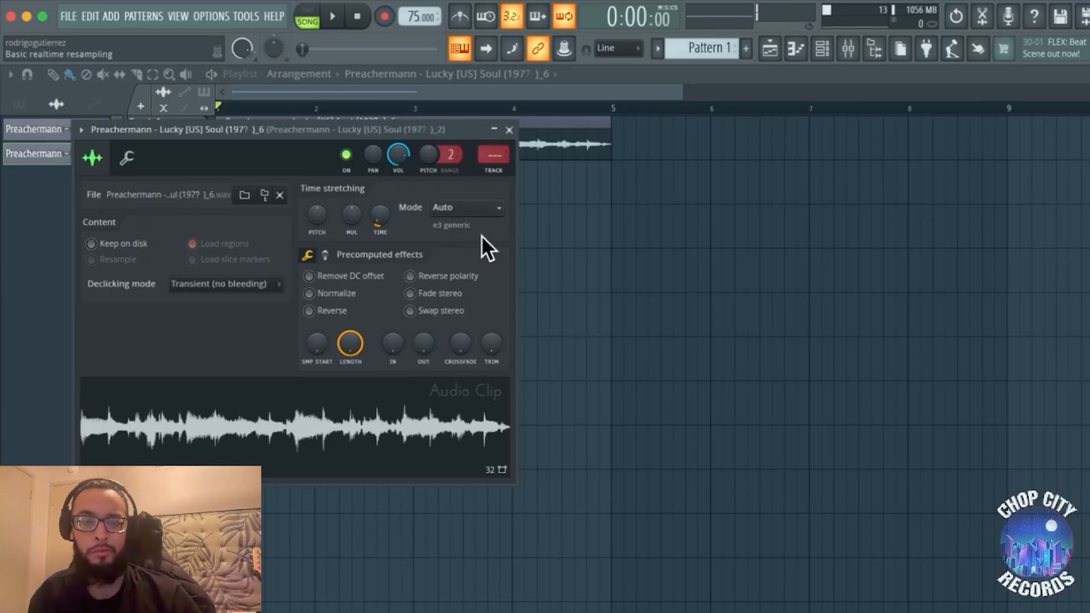
click(482, 236)
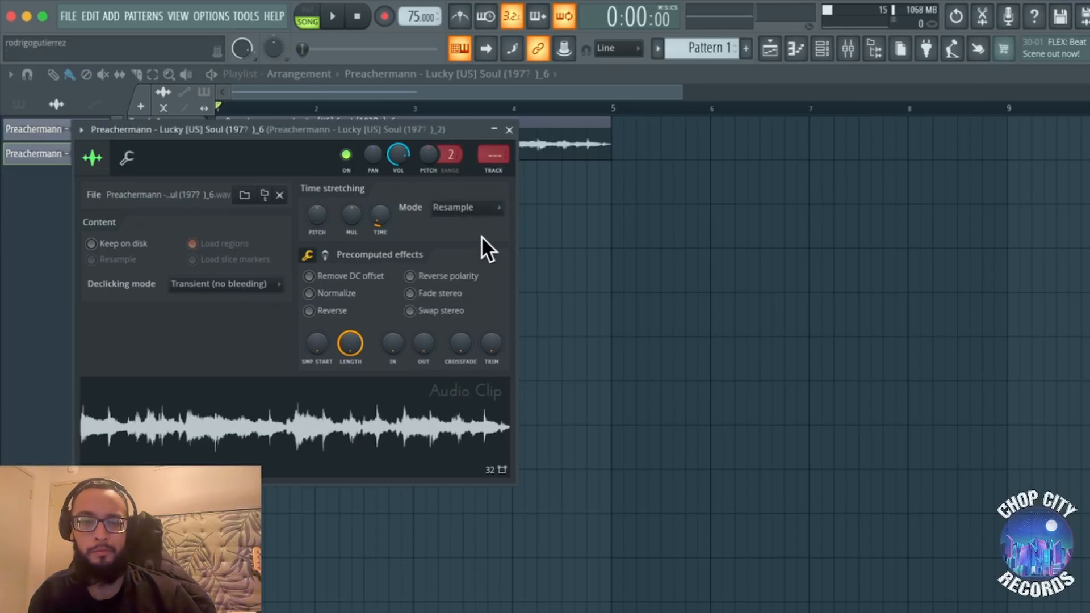
click(509, 129)
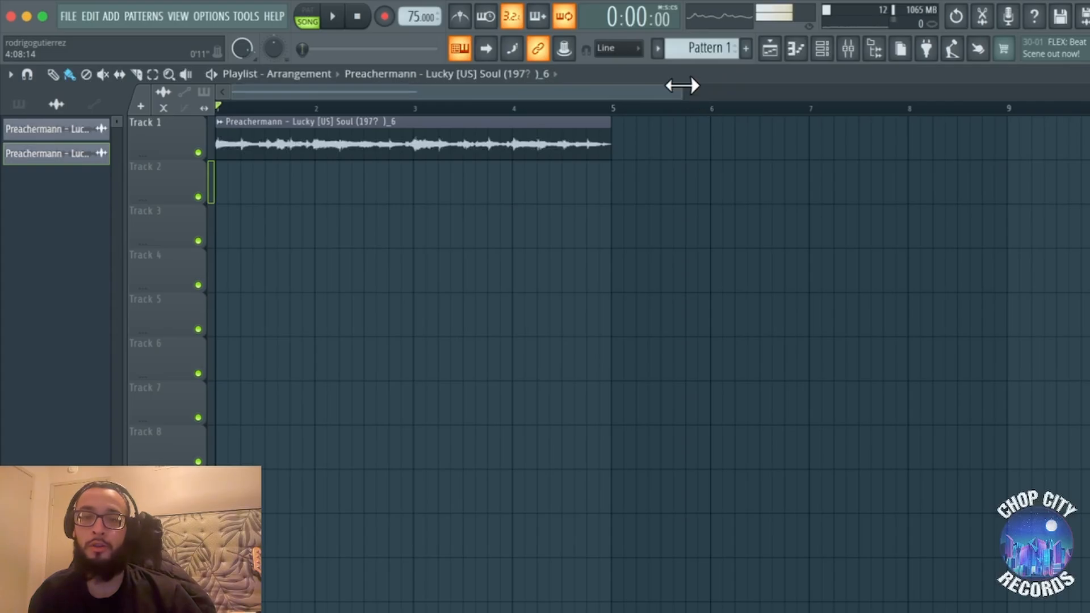
Zoom out the playlist, reopen Edison and audition the sample section from about 0:31 to 0:56.
drag(685, 85, 860, 88)
click(997, 17)
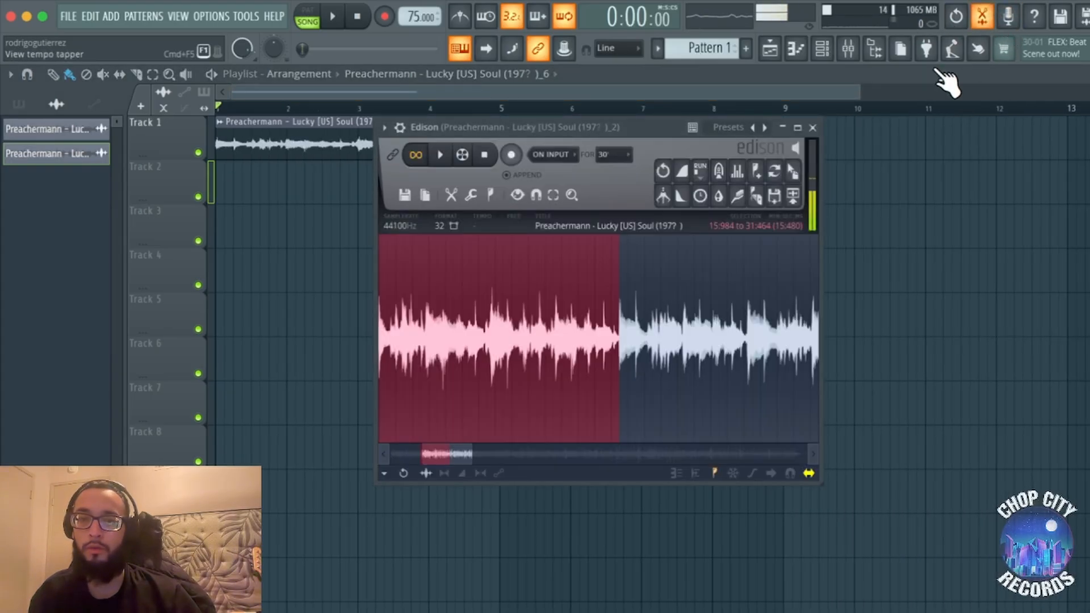
scroll(557, 346, down, 3)
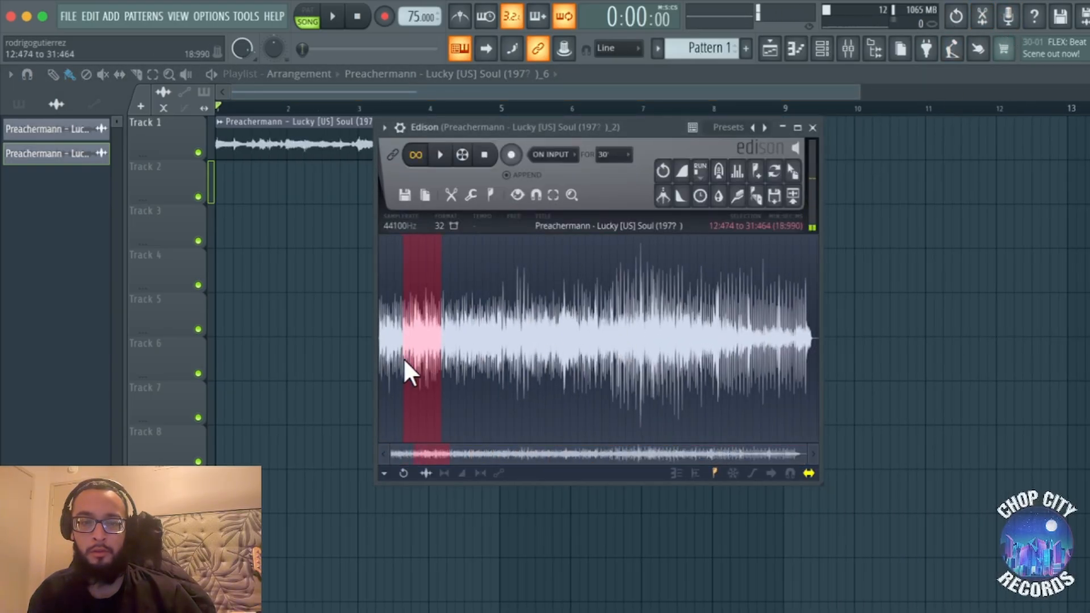
drag(441, 358, 491, 357)
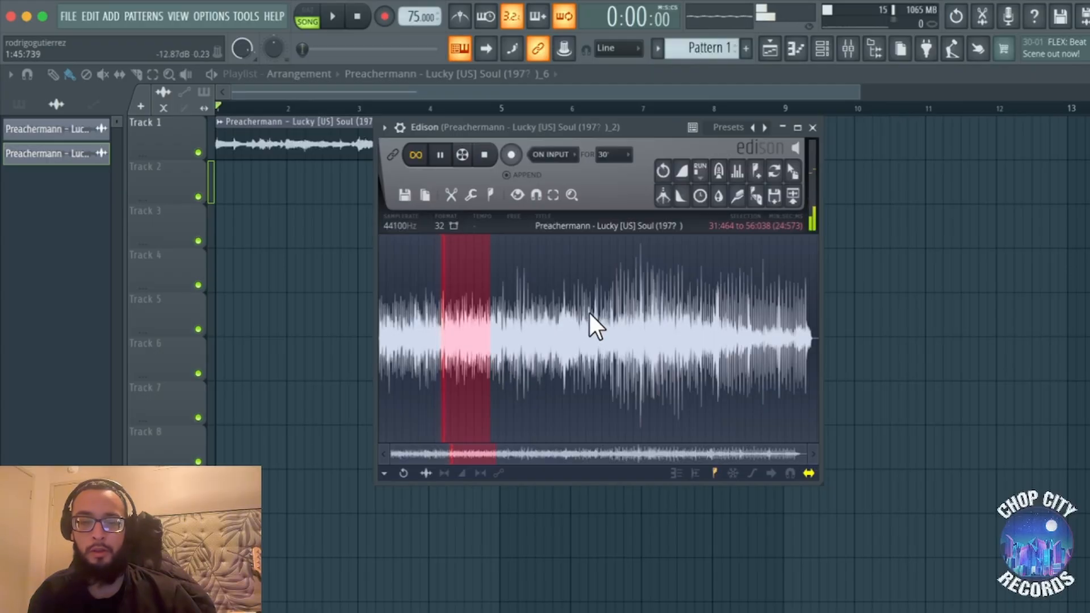
key(space)
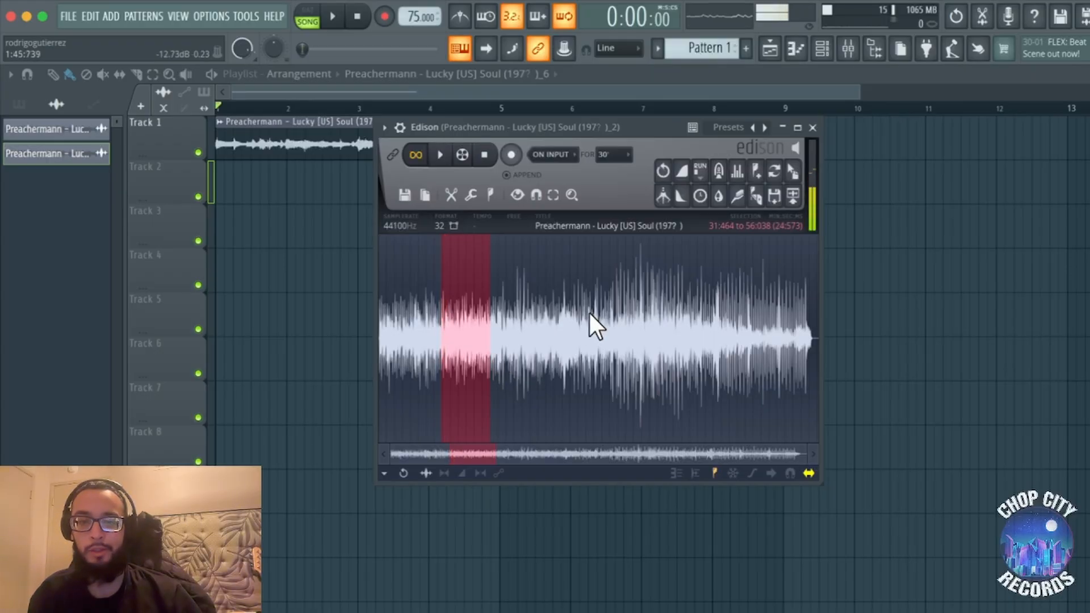
Audition the middle of the full sample around 1:47 to find the start of another loop.
click(602, 308)
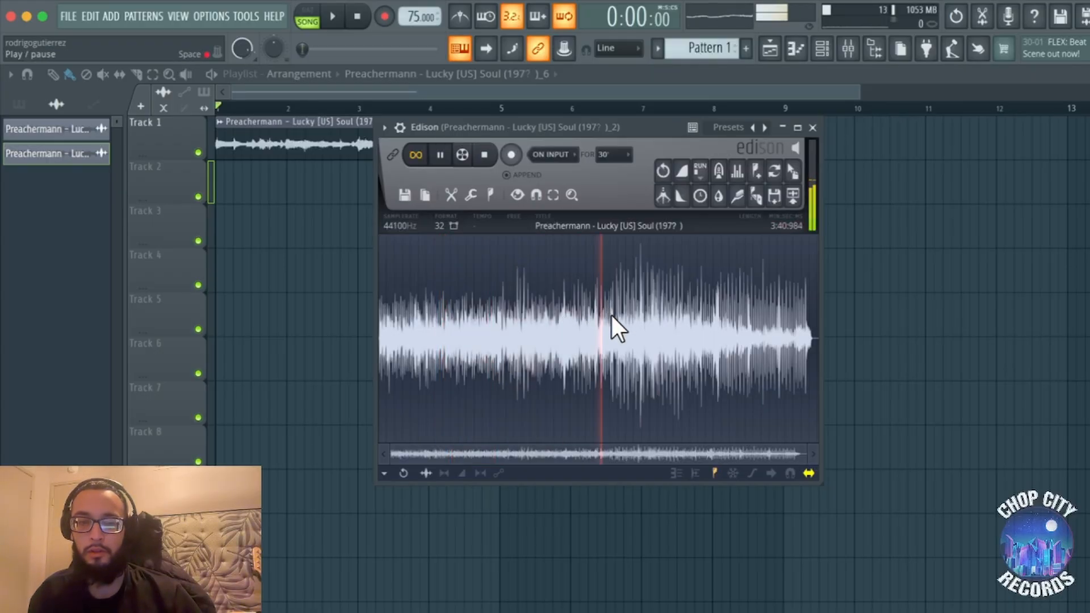
key(space)
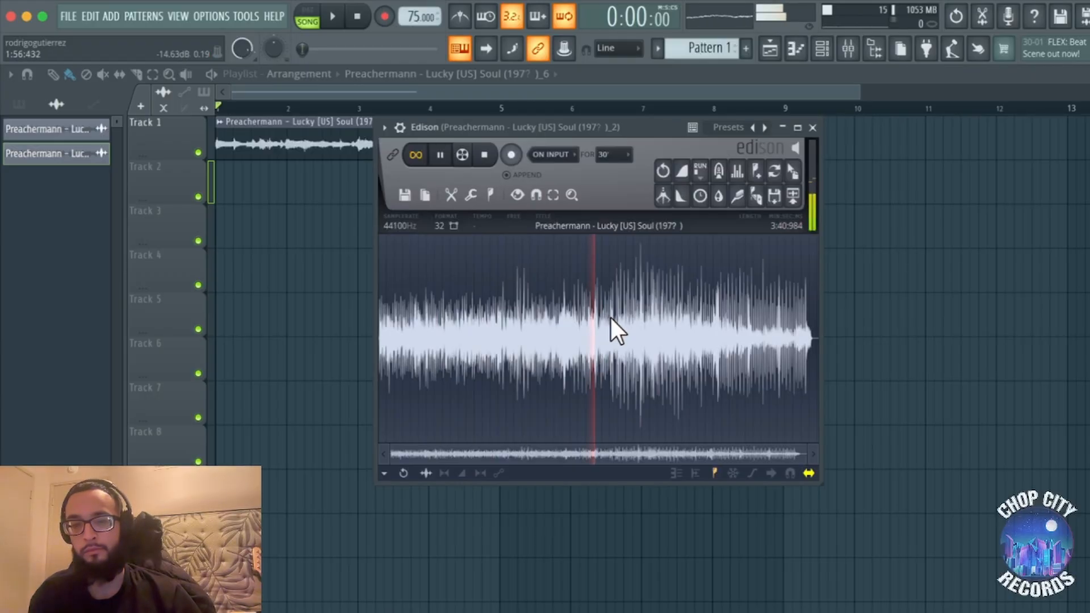
scroll(611, 318, up, 5)
scroll(599, 323, up, 2)
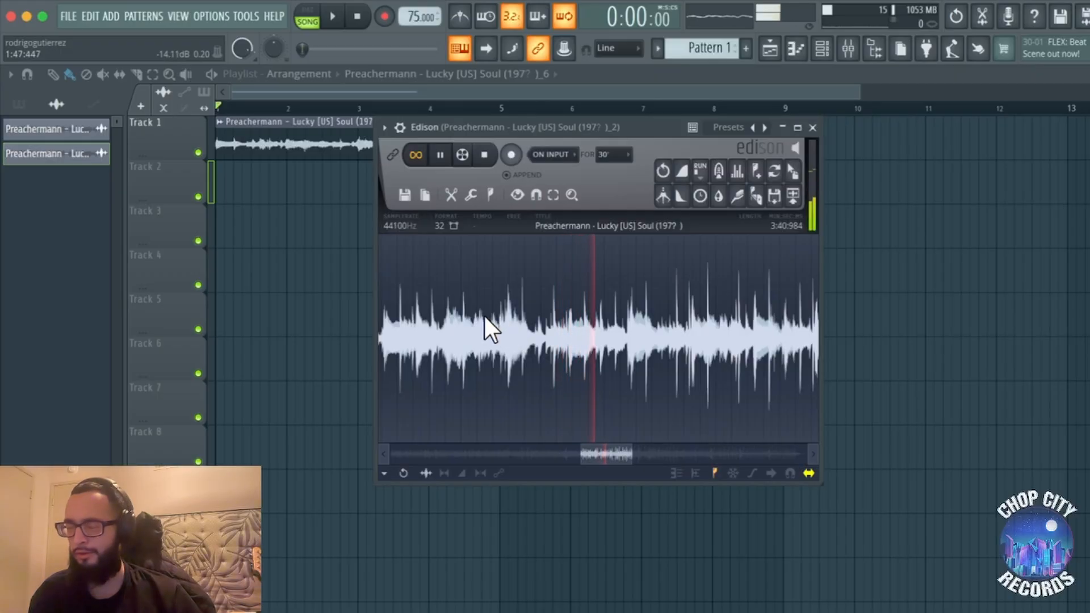
scroll(485, 317, up, 1)
scroll(485, 316, up, 1)
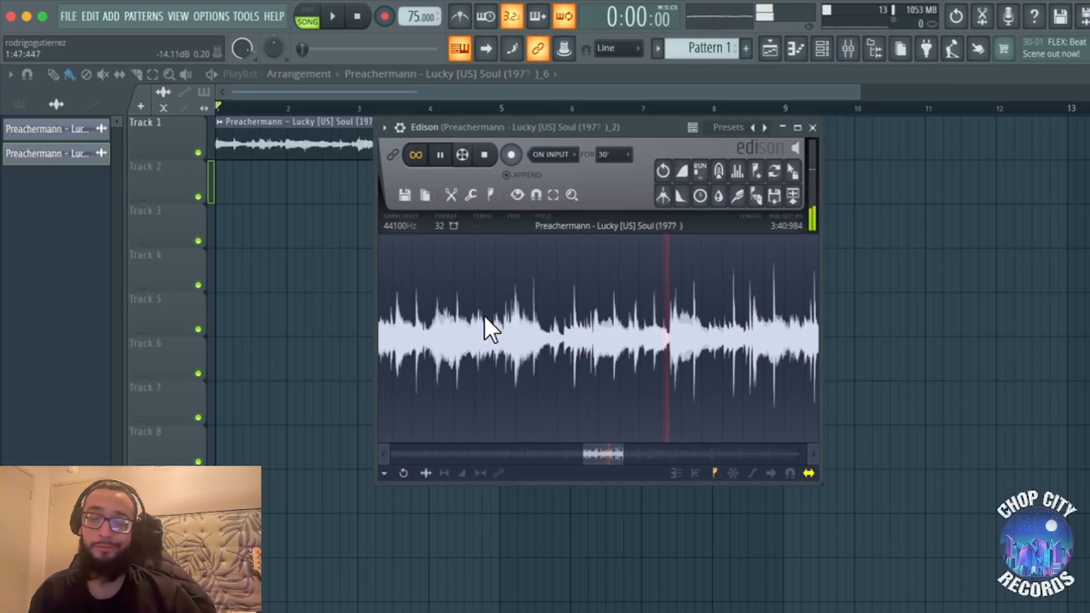
key(space)
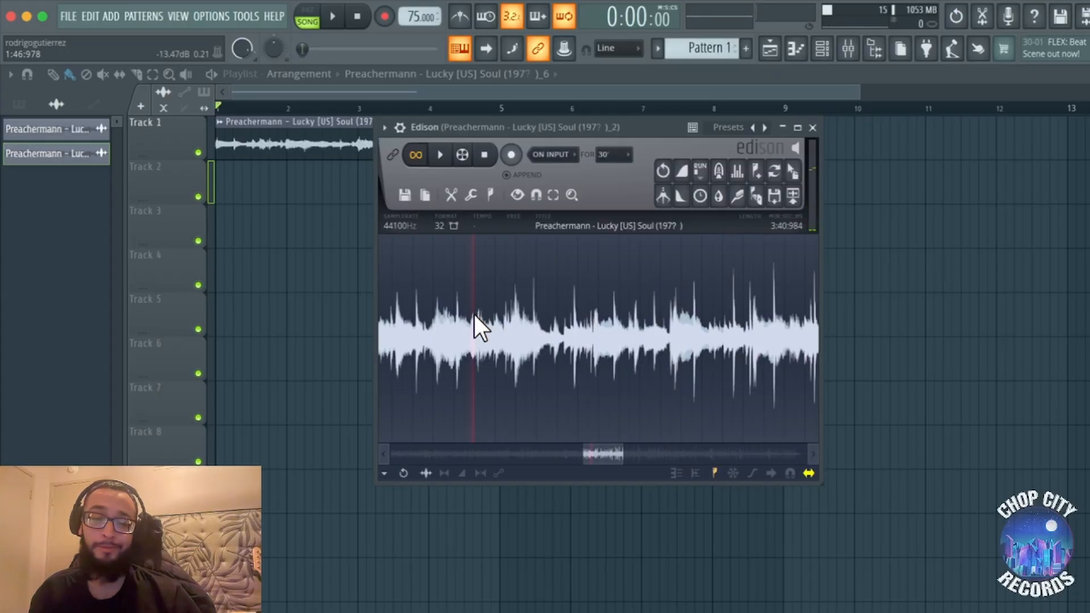
key(space)
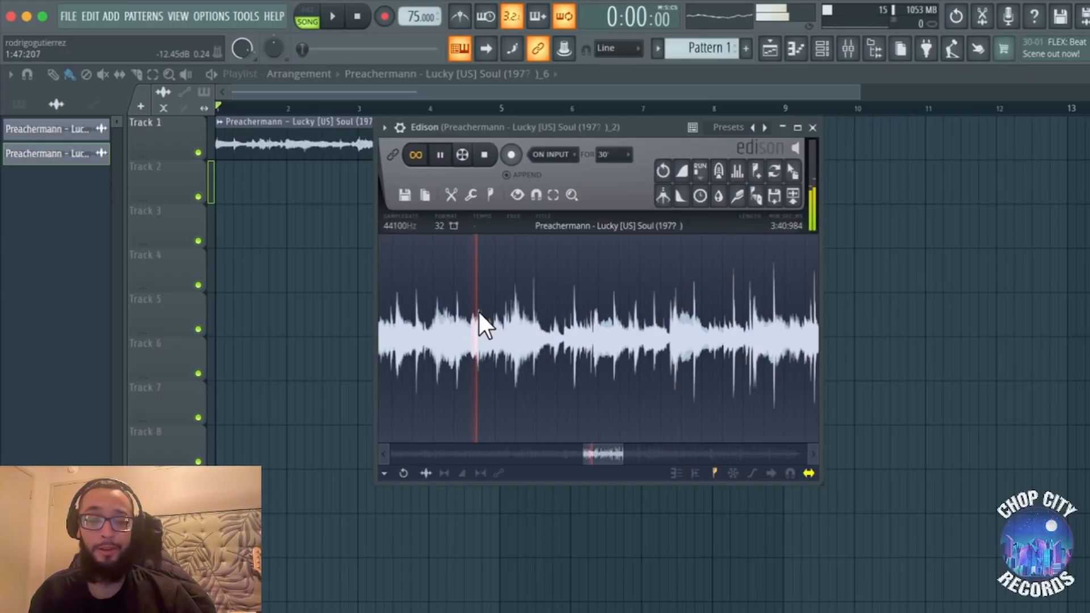
Start a new selection in the waveform at 1:48:955, just before the transient.
scroll(522, 327, up, 2)
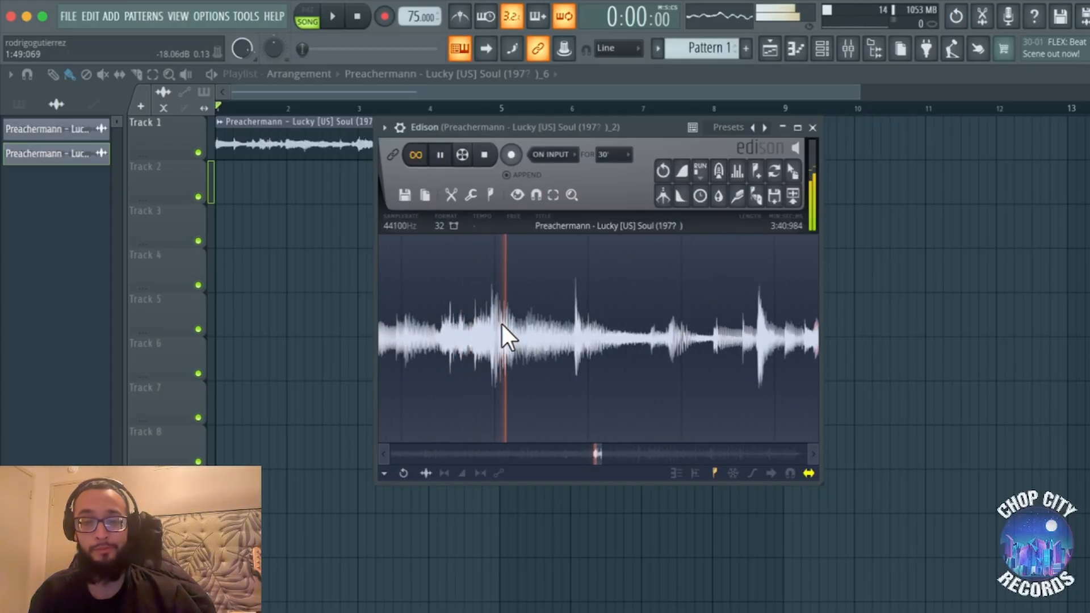
key(space)
scroll(496, 325, up, 3)
scroll(479, 318, up, 2)
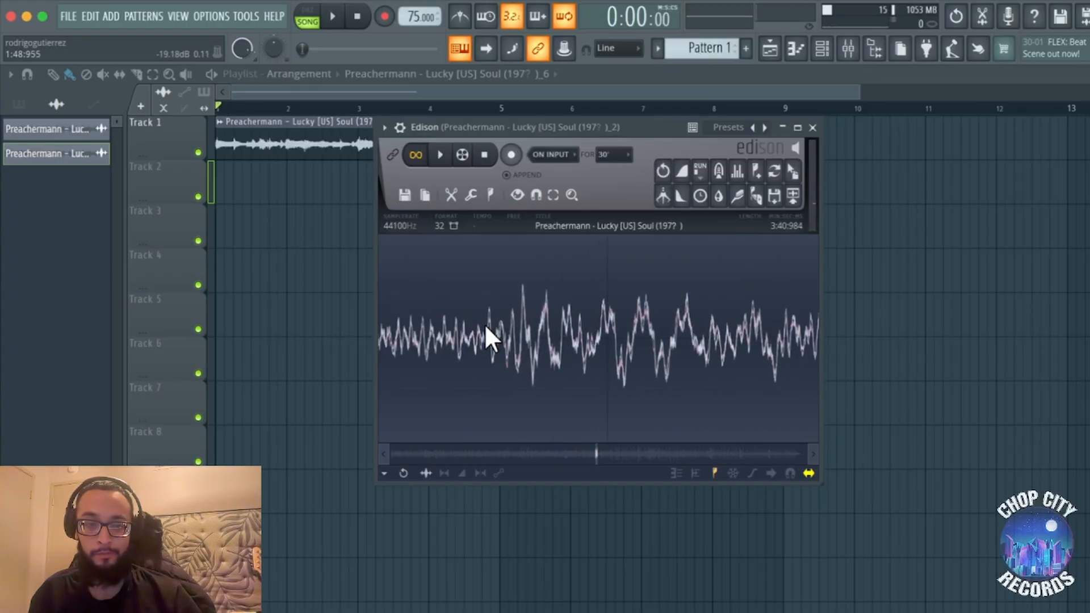
scroll(485, 327, up, 4)
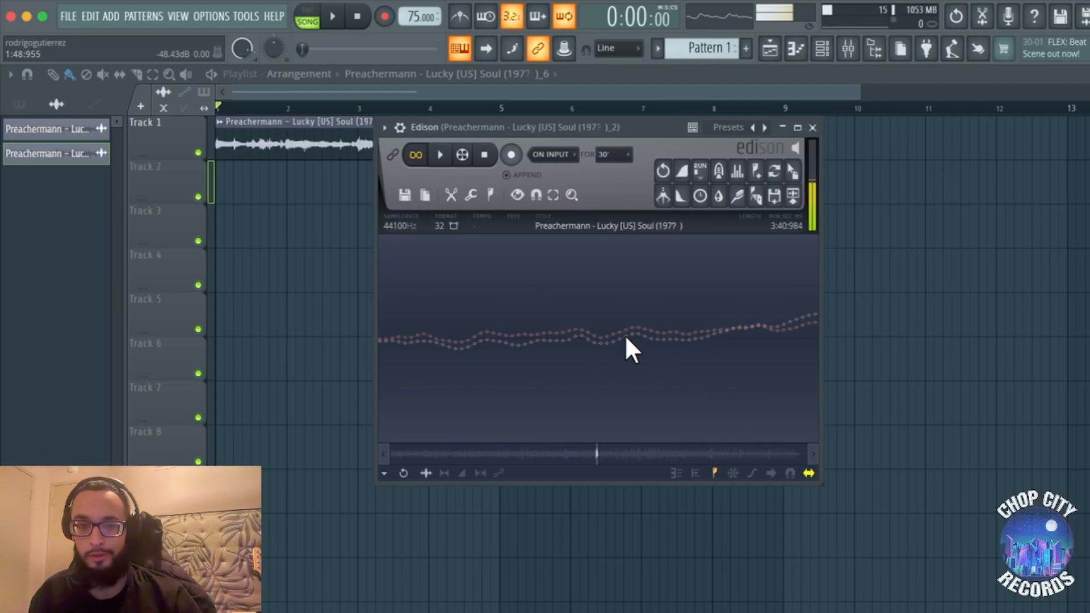
drag(603, 344, 818, 312)
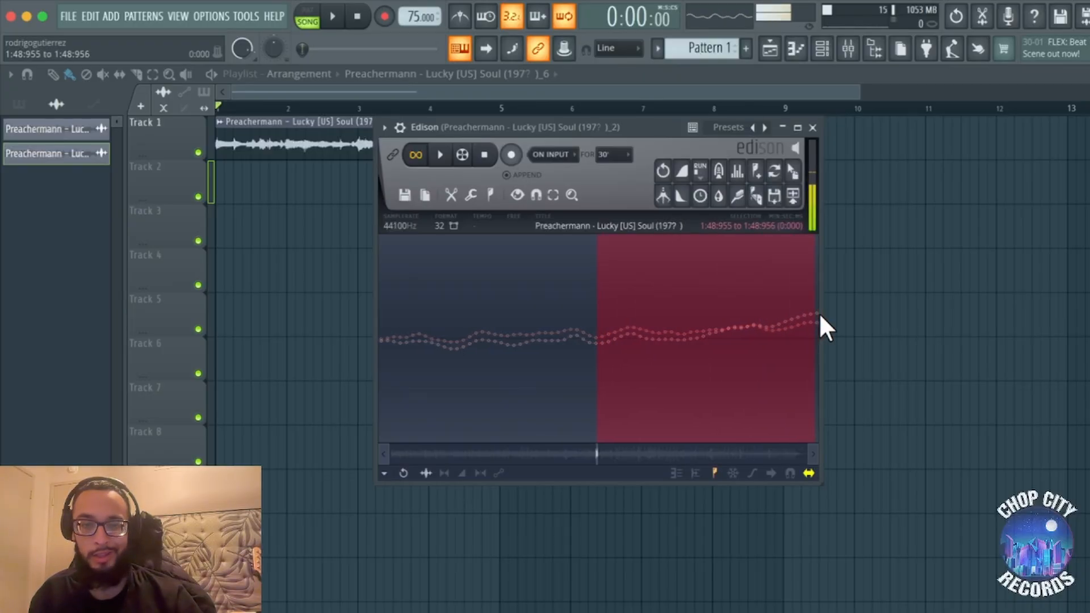
Extend the selection's end to about 1:56:566 so that it covers the whole phrase.
scroll(659, 326, down, 10)
scroll(683, 337, down, 5)
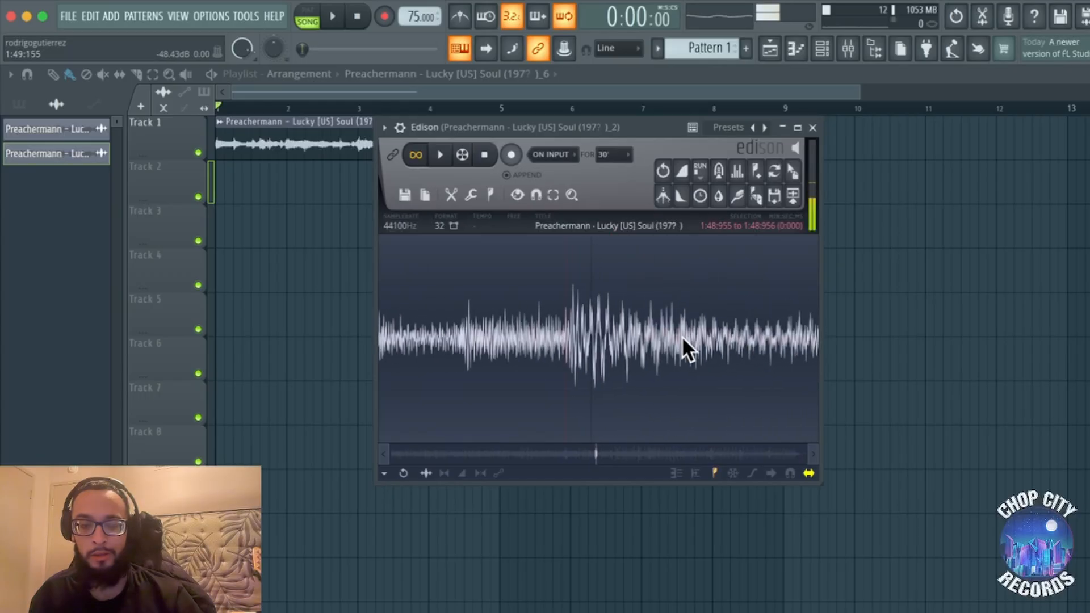
scroll(584, 329, up, 4)
scroll(573, 335, up, 2)
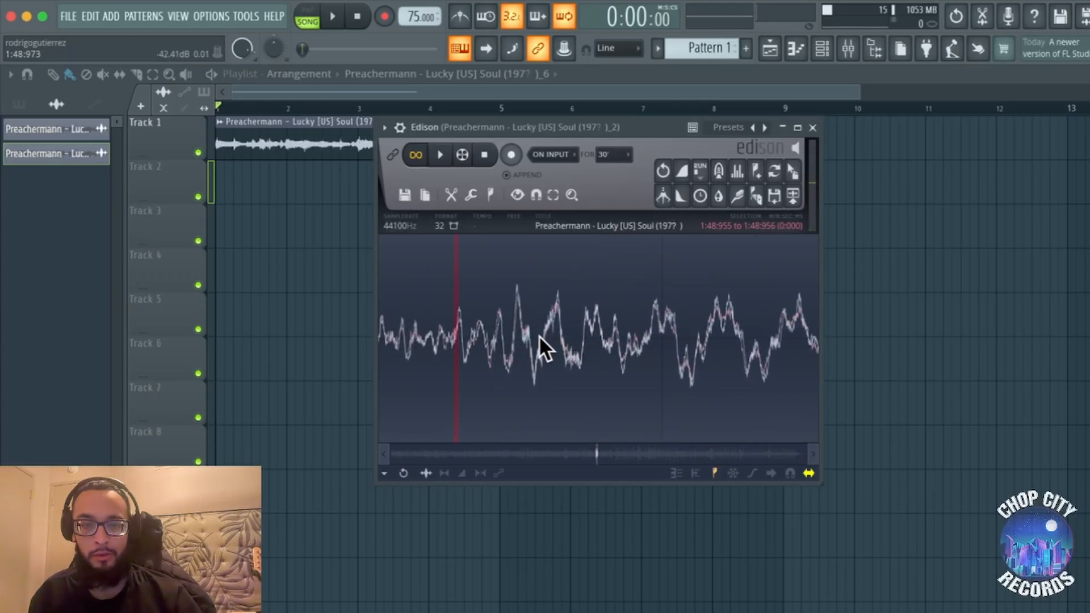
drag(458, 339, 720, 337)
scroll(715, 338, down, 5)
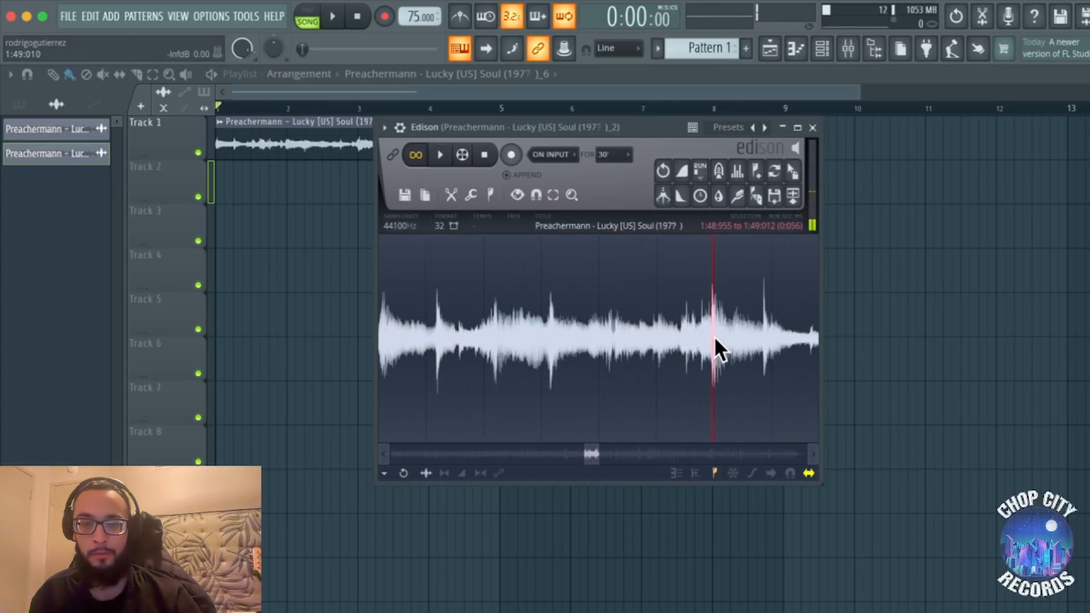
mouse_move(715, 336)
mouse_down()
mouse_move(870, 320)
mouse_move(782, 328)
mouse_move(835, 332)
mouse_move(806, 338)
mouse_move(707, 332)
mouse_move(717, 336)
mouse_up()
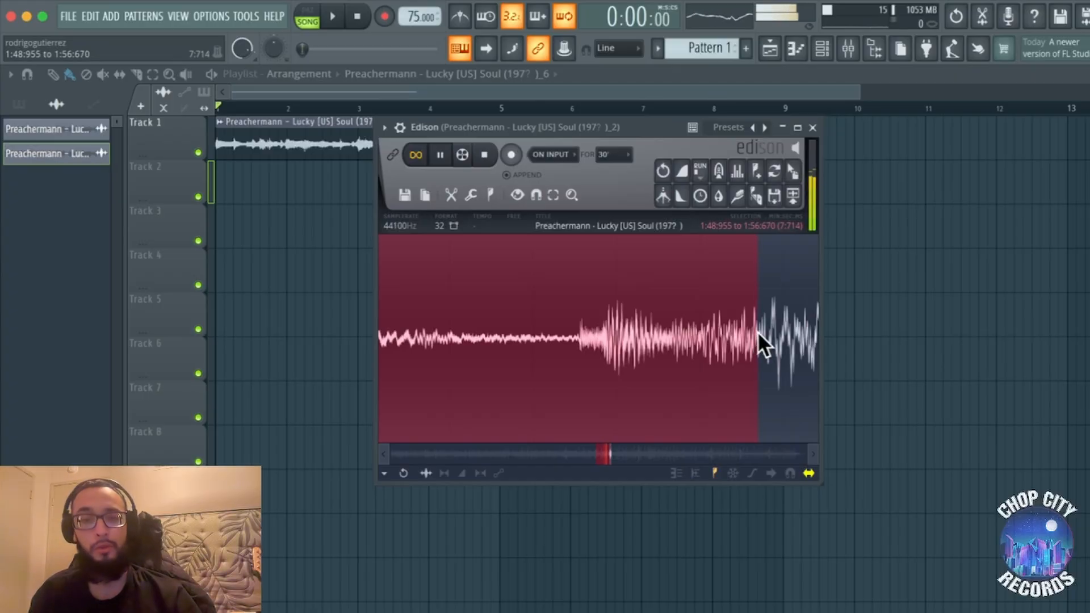
drag(758, 332, 672, 324)
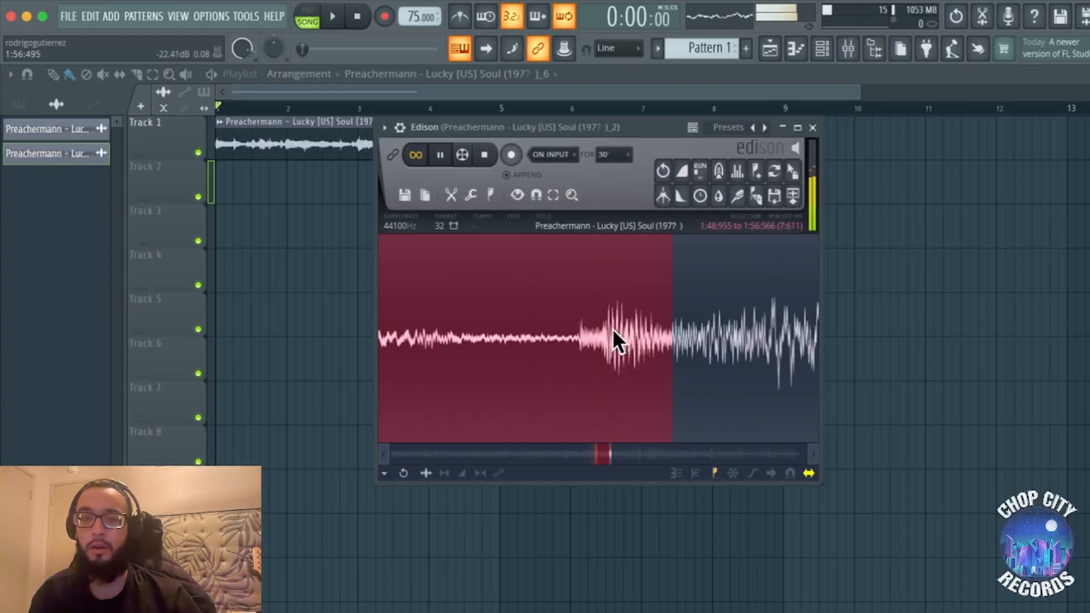
Fine-tune the loop's end point to 1:56:601 at sample-level zoom while listening to it.
key(space)
right_click(704, 340)
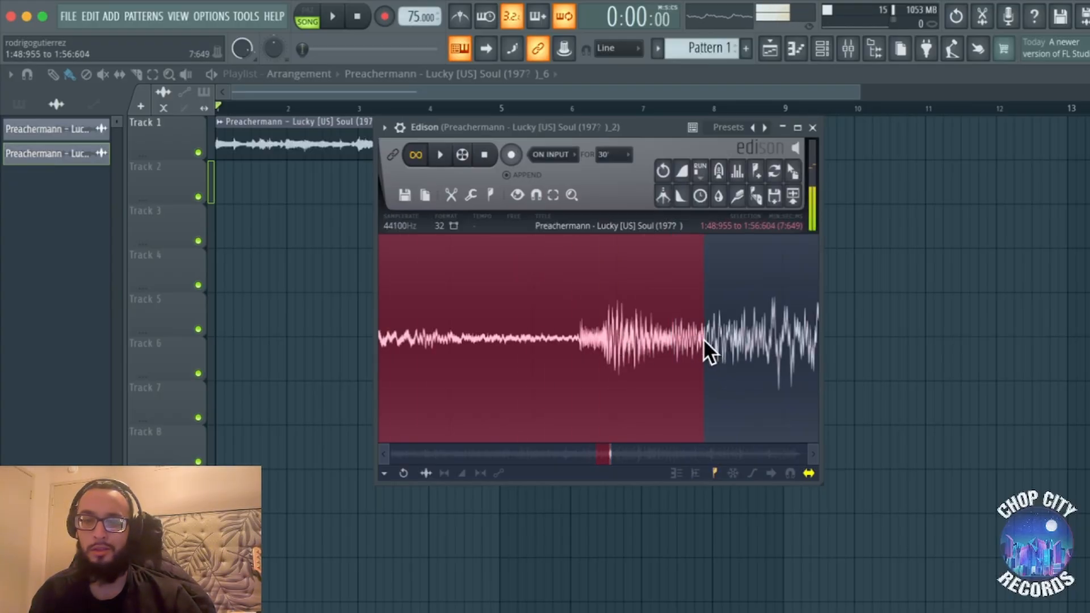
scroll(703, 339, up, 8)
right_click(625, 339)
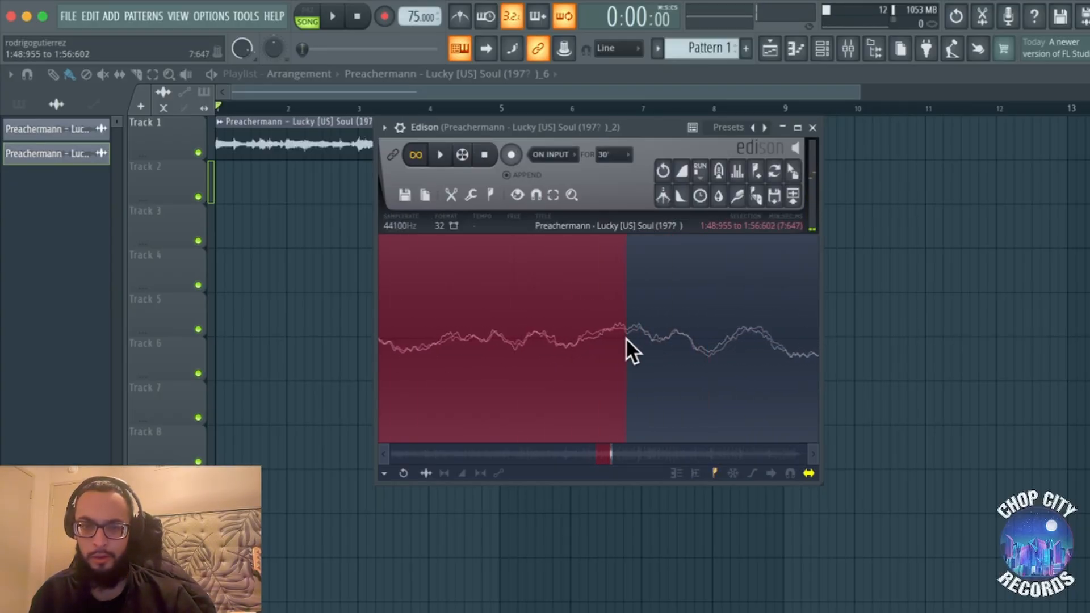
right_click(587, 337)
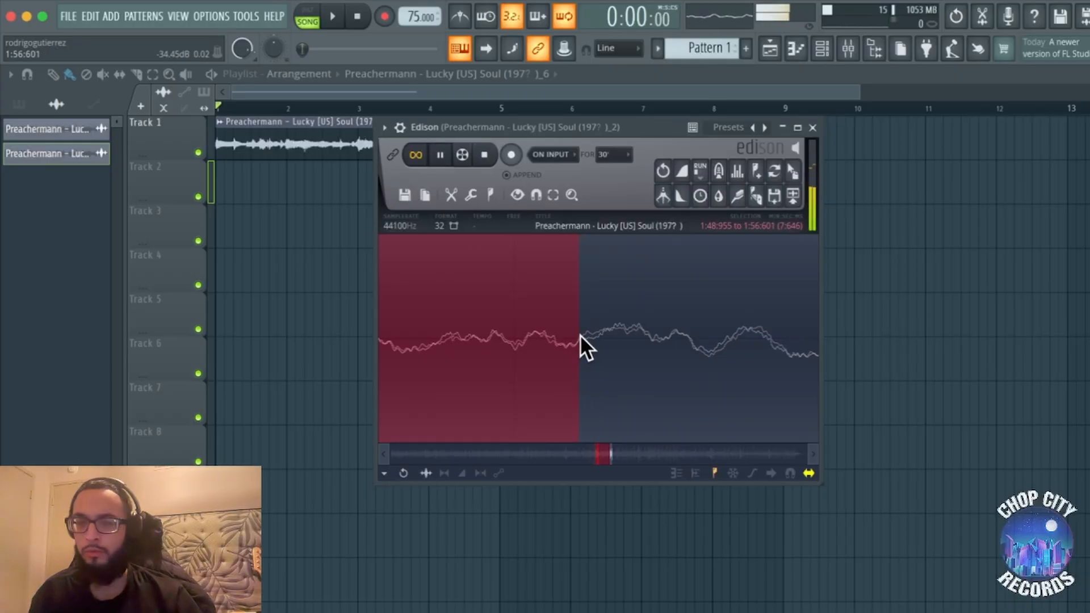
scroll(580, 335, up, 6)
scroll(581, 332, down, 3)
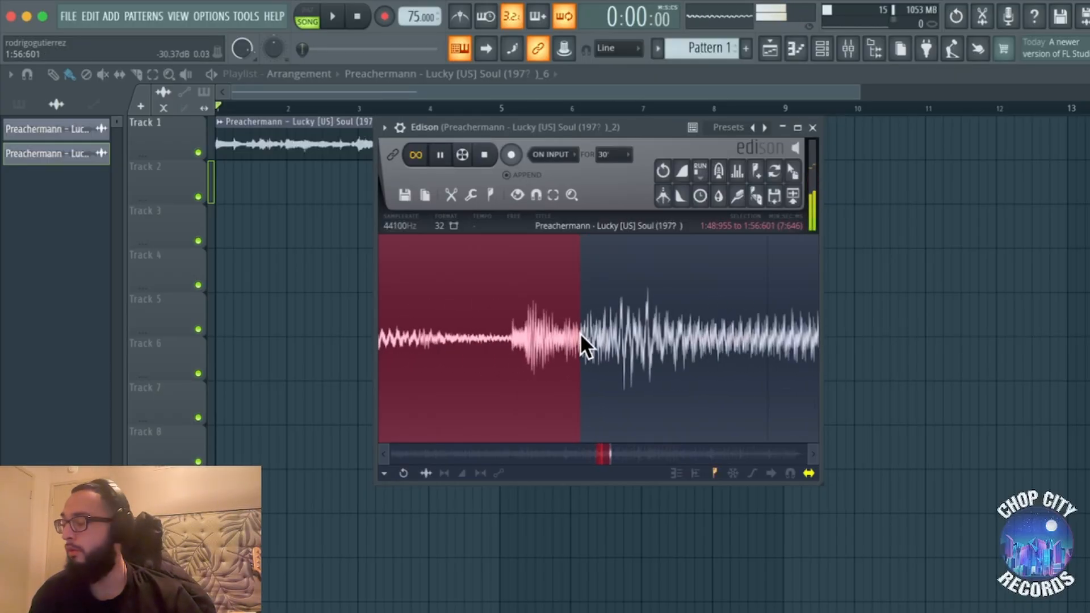
scroll(580, 333, down, 3)
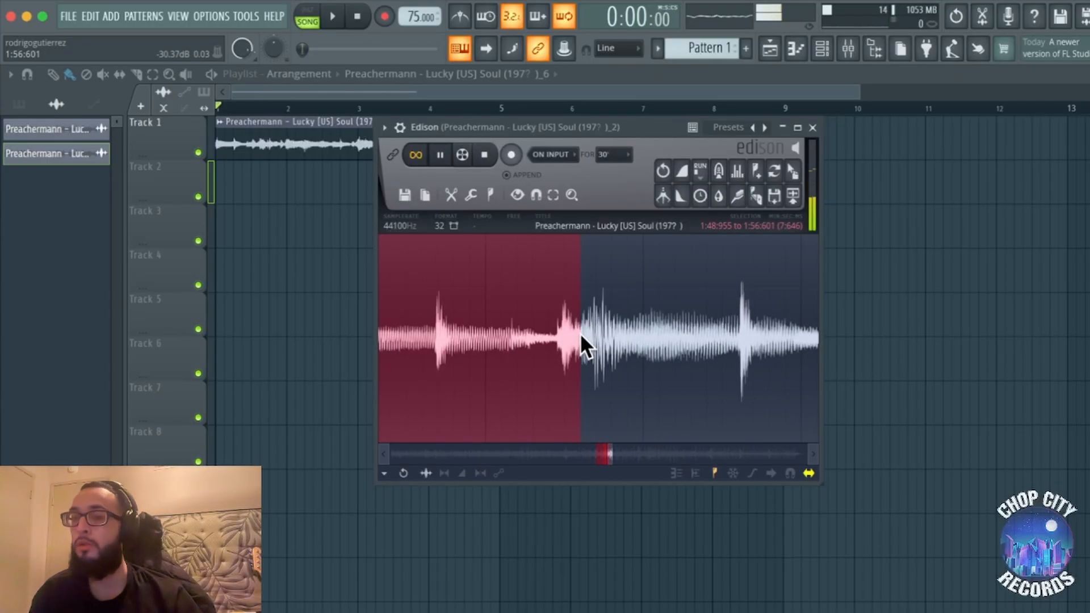
Check the loop's playback and send the selection to the playlist as an audio clip.
key(space)
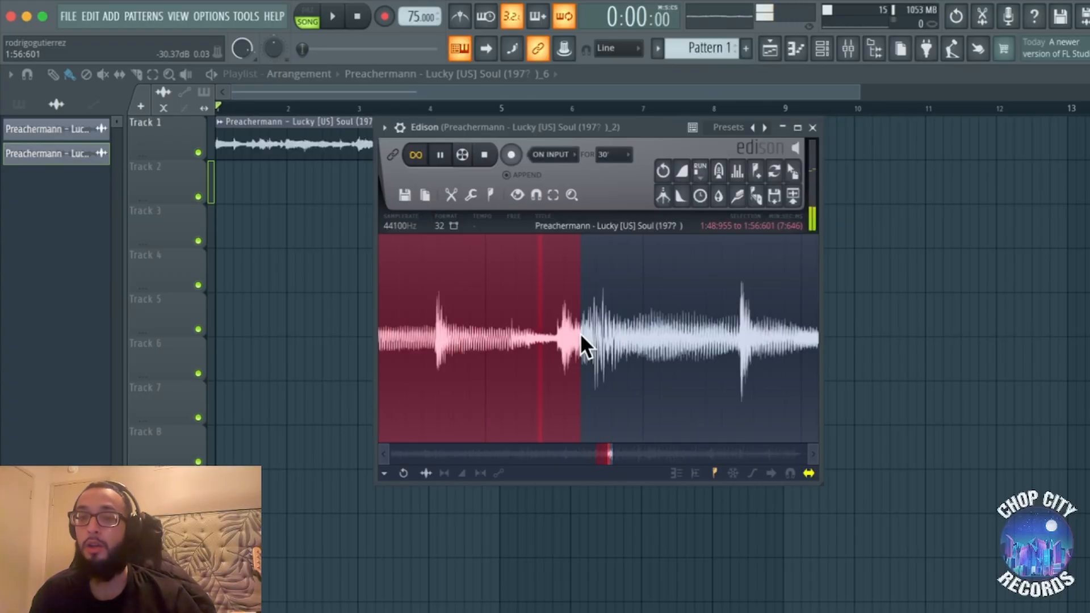
key(space)
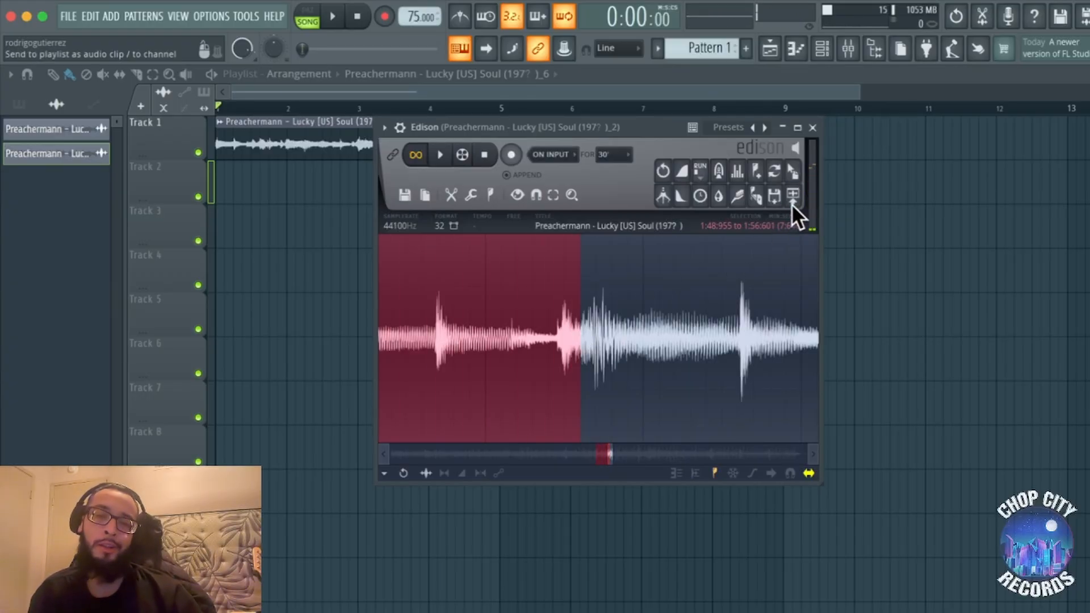
click(795, 198)
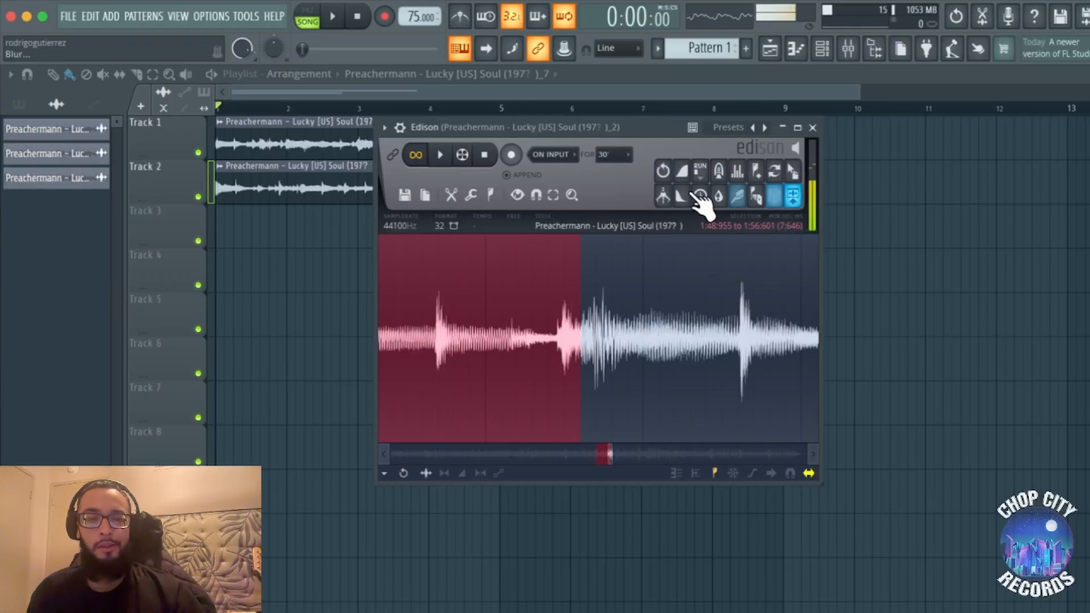
Time-stretch the new Track 2 loop to two bars, move it to bar 5 on Track 1 and play the arrangement.
click(305, 91)
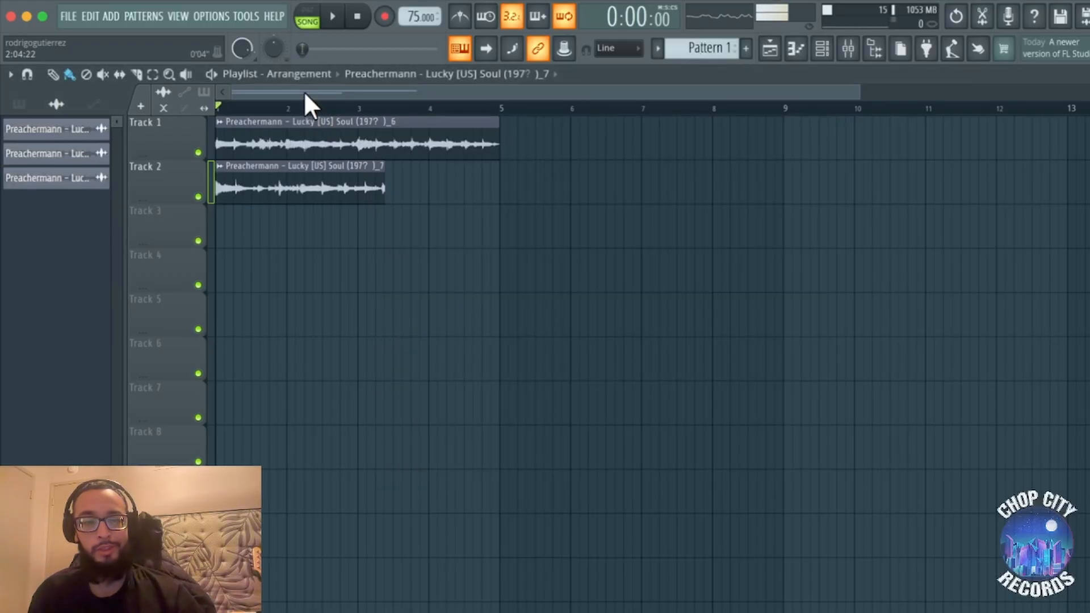
double_click(311, 194)
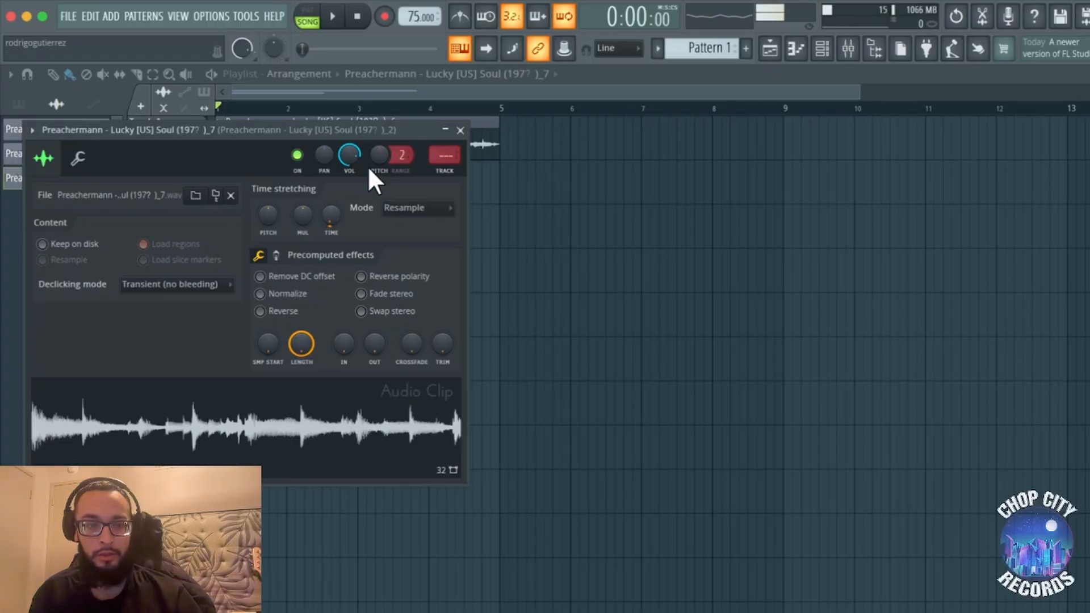
click(461, 131)
drag(330, 180, 612, 133)
key(space)
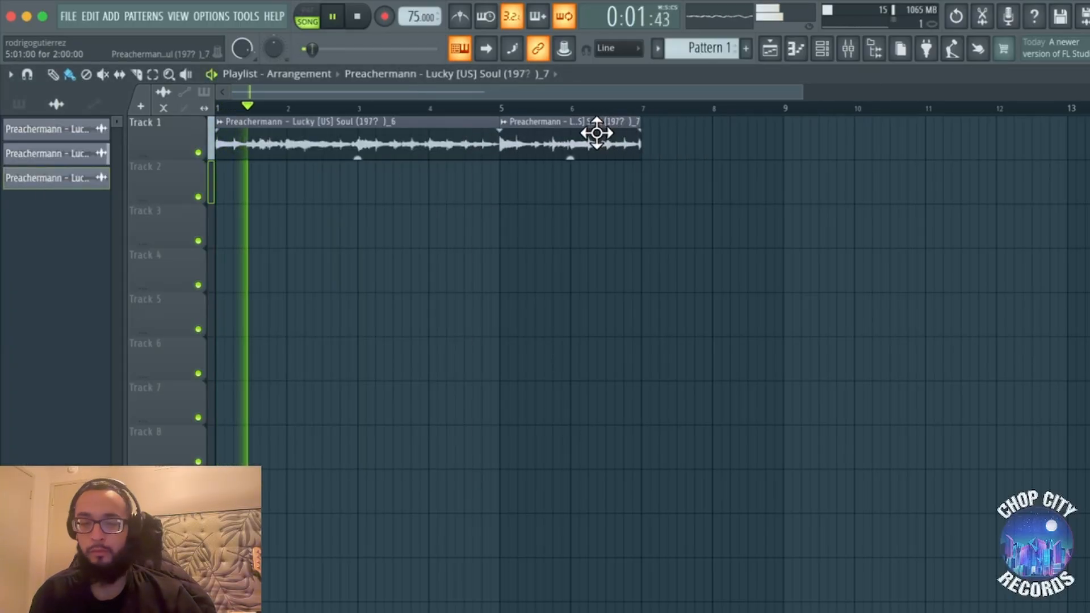
Try repeating the second loop at bar 7 during playback, and delete both of its copies from Track 1.
drag(666, 202, 549, 126)
key(ctrl+b)
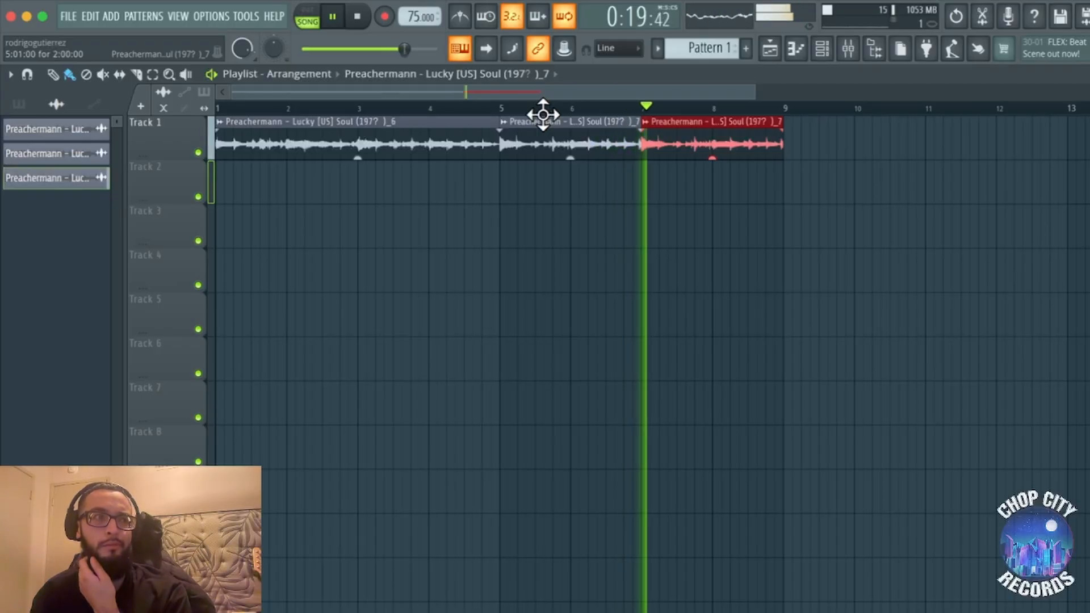
key(space)
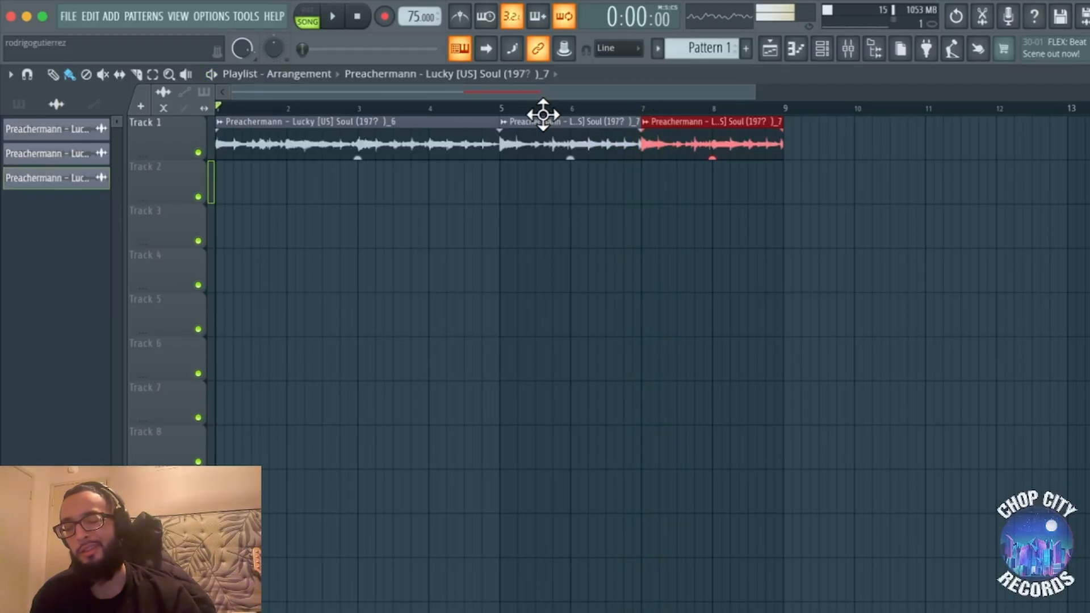
right_click(681, 145)
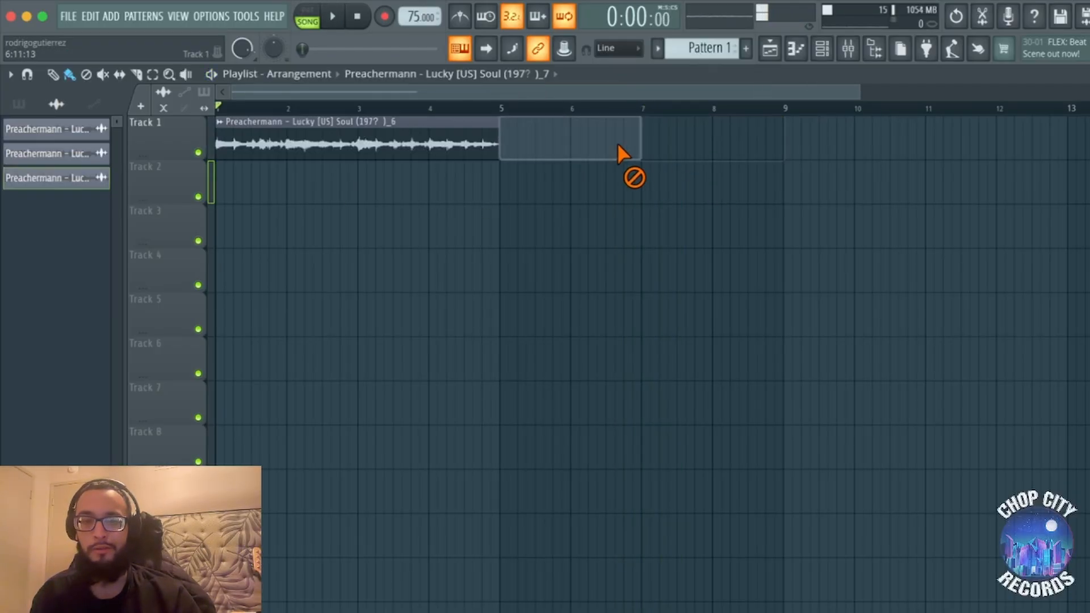
right_click(621, 151)
Reopen Edison, select the next phrase from 1:56:601 to about 2:06:403 and play it.
click(984, 16)
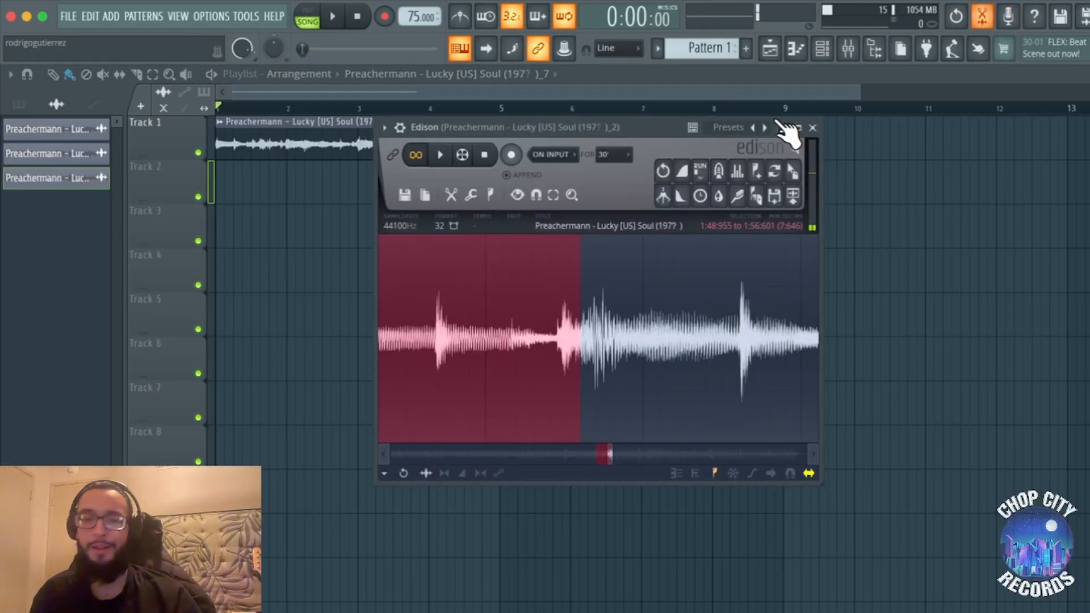
scroll(585, 287, down, 3)
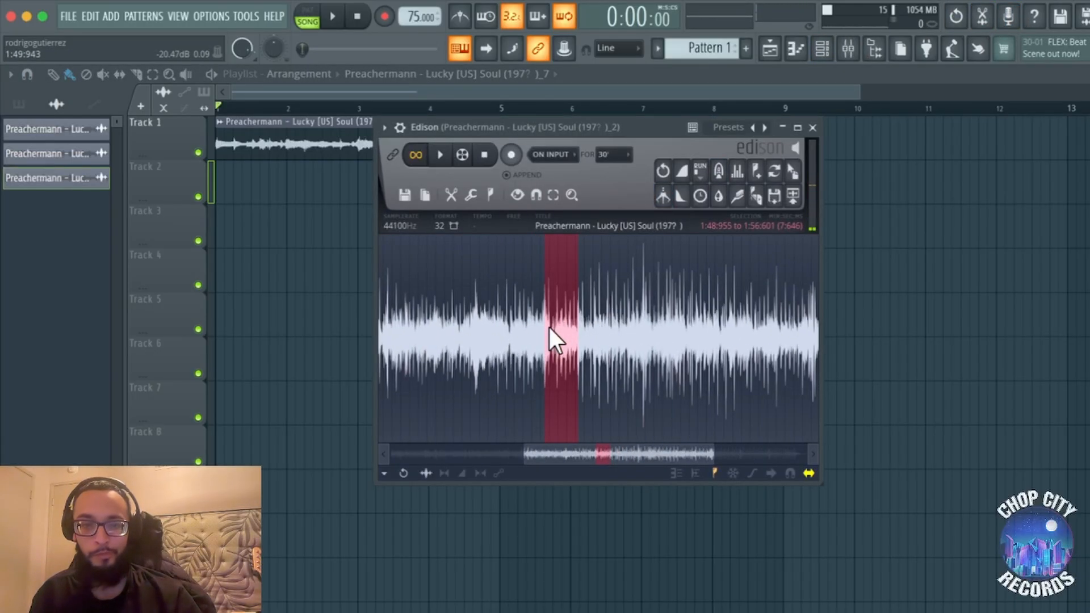
scroll(549, 327, up, 3)
drag(604, 332, 683, 319)
key(space)
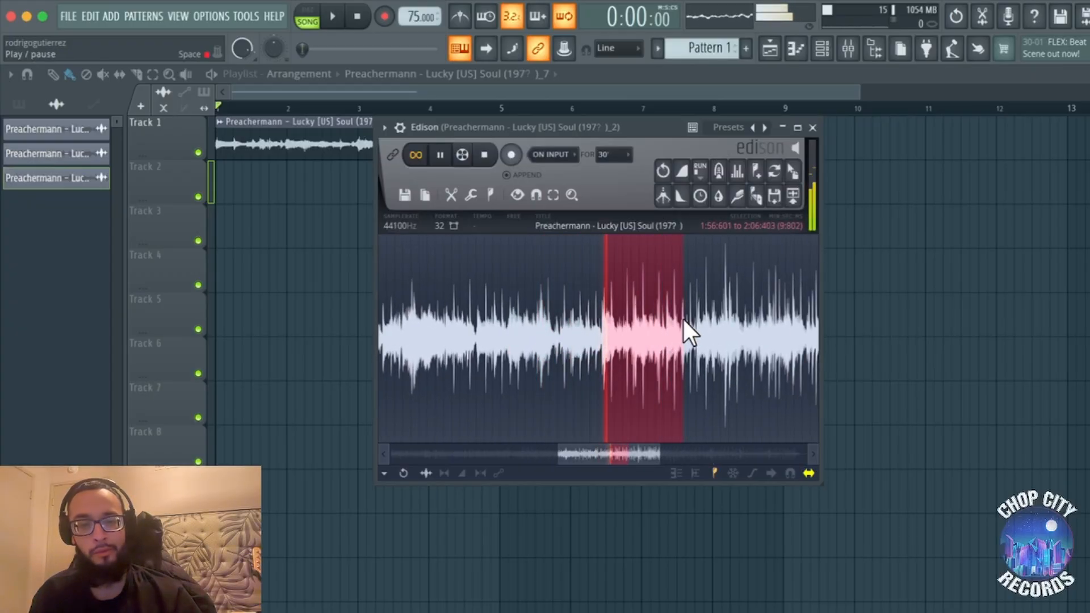
Shorten the selection's end to 2:04:351, just before the transient, refining it at sample-level zoom during playback.
scroll(662, 320, up, 3)
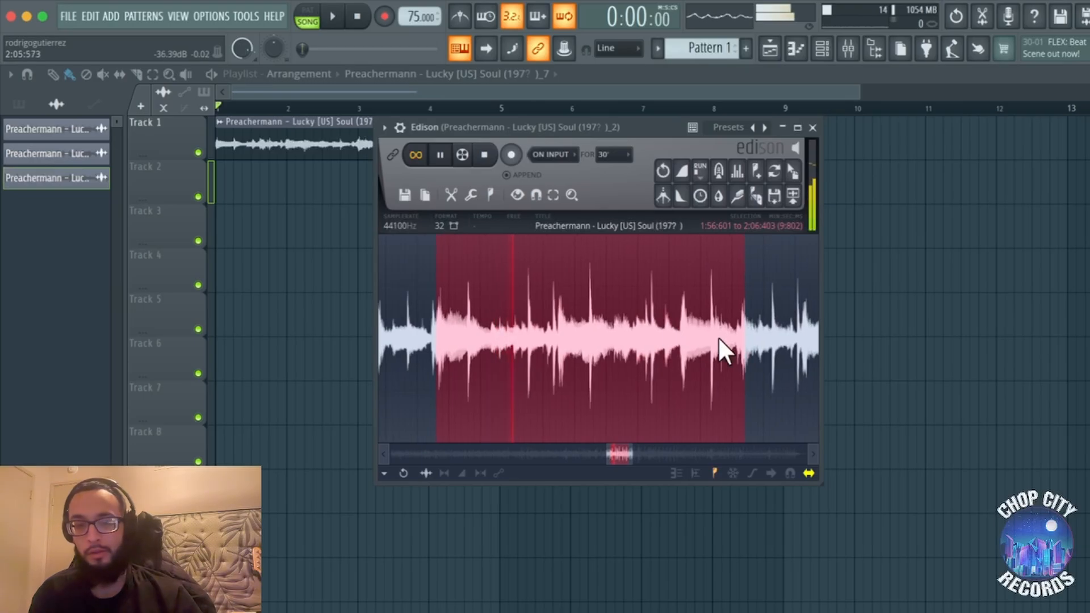
scroll(730, 344, up, 4)
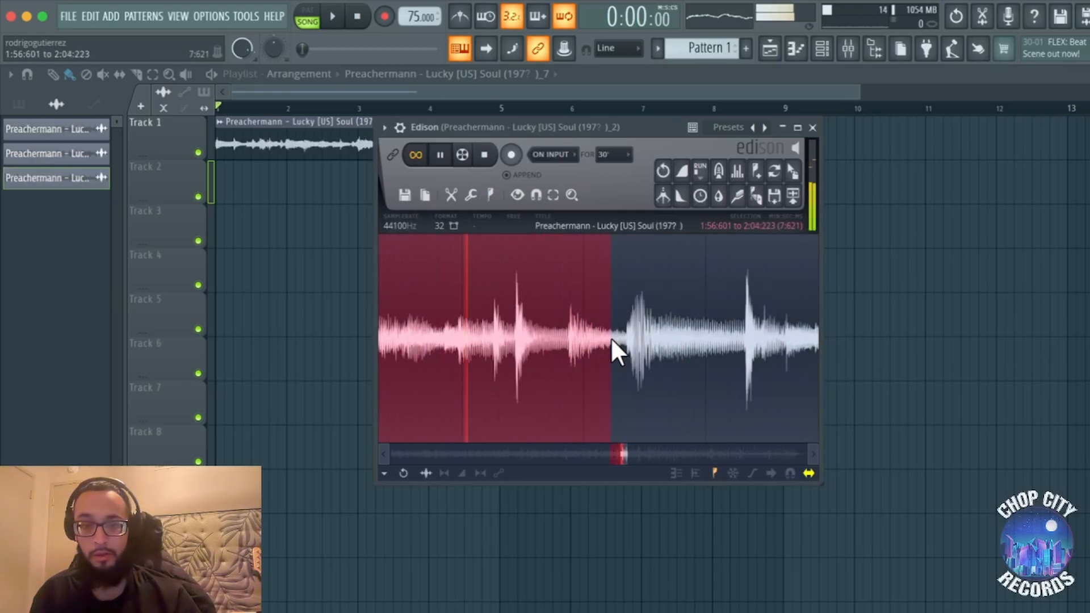
drag(612, 340, 627, 339)
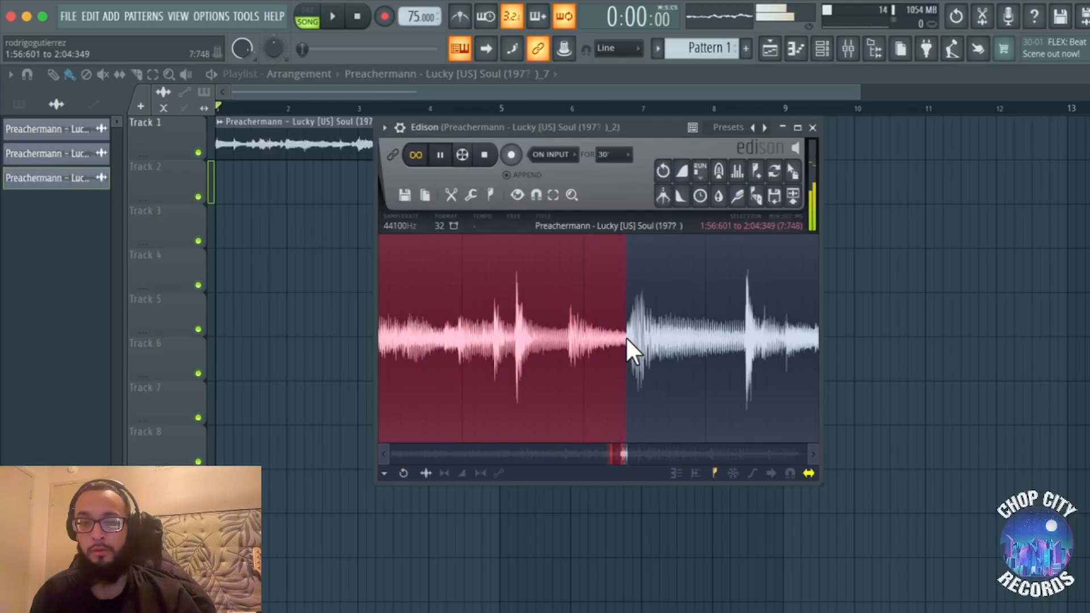
scroll(628, 345, up, 3)
scroll(626, 344, up, 2)
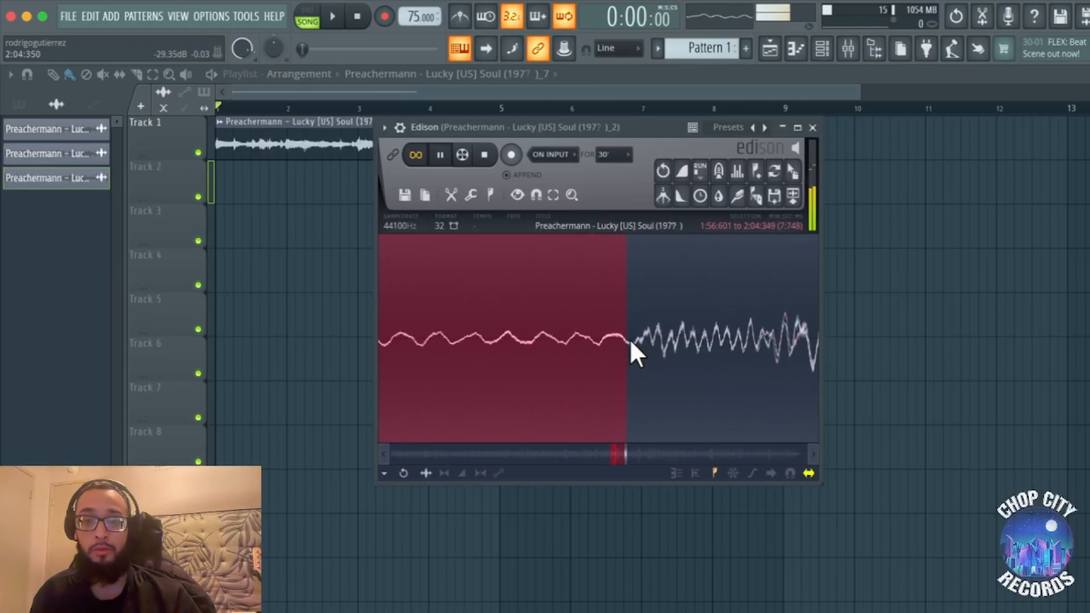
drag(630, 341, 633, 339)
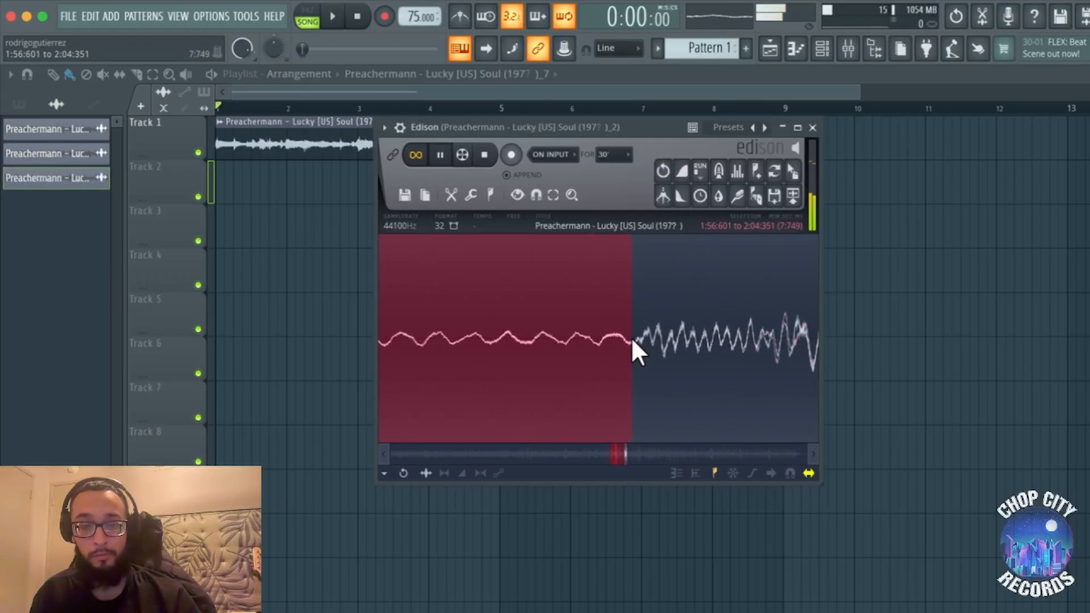
Send the selection to the playlist as an audio clip and check the new clip's channel settings.
click(794, 195)
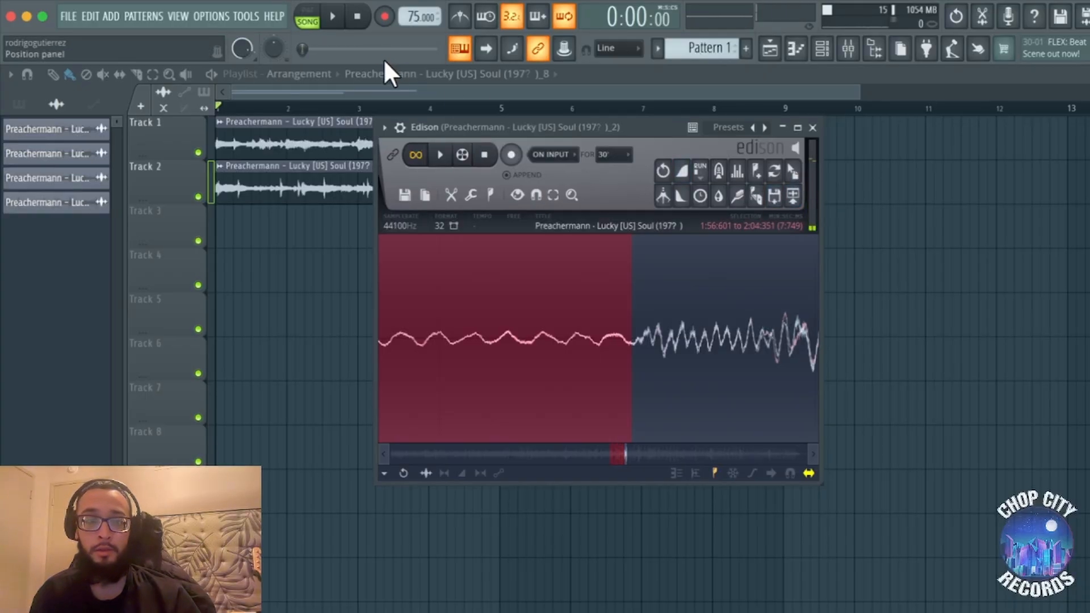
click(402, 86)
double_click(365, 170)
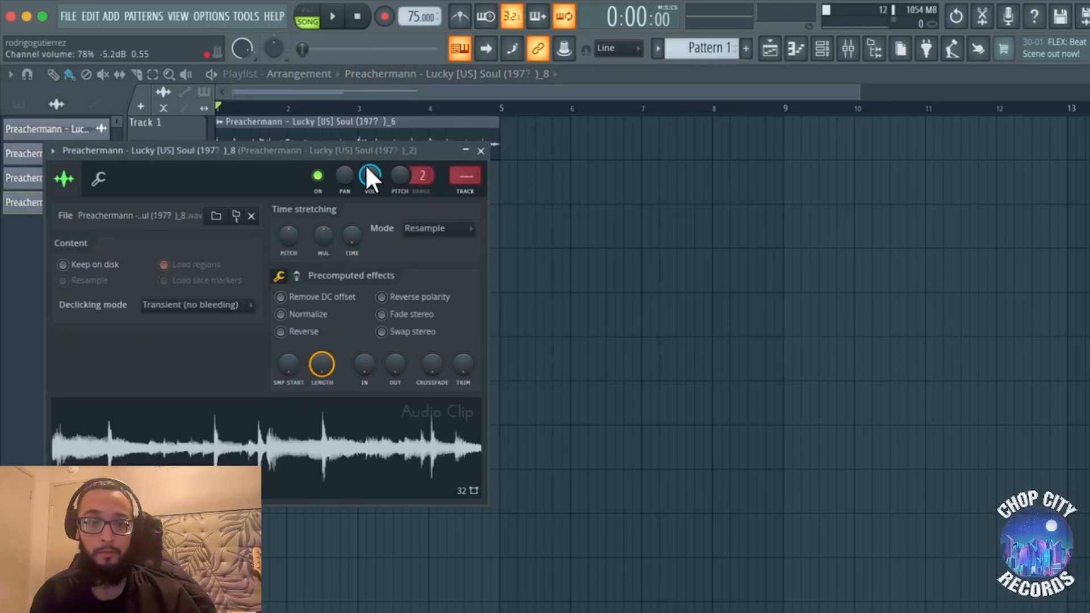
click(480, 150)
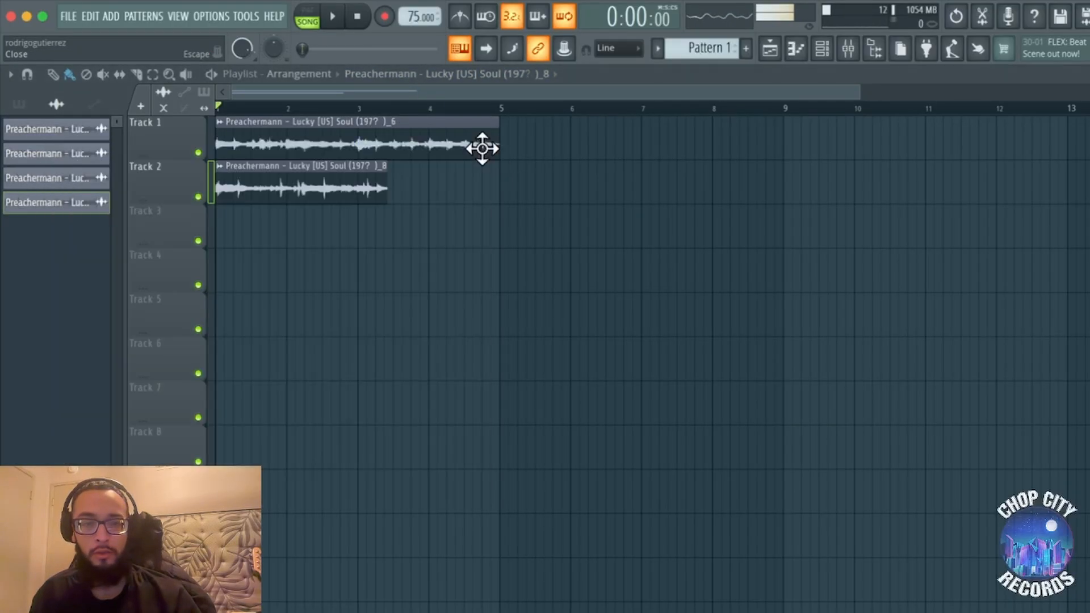
Reset the time stretch of the first loop on Track 1 to its original length.
double_click(454, 139)
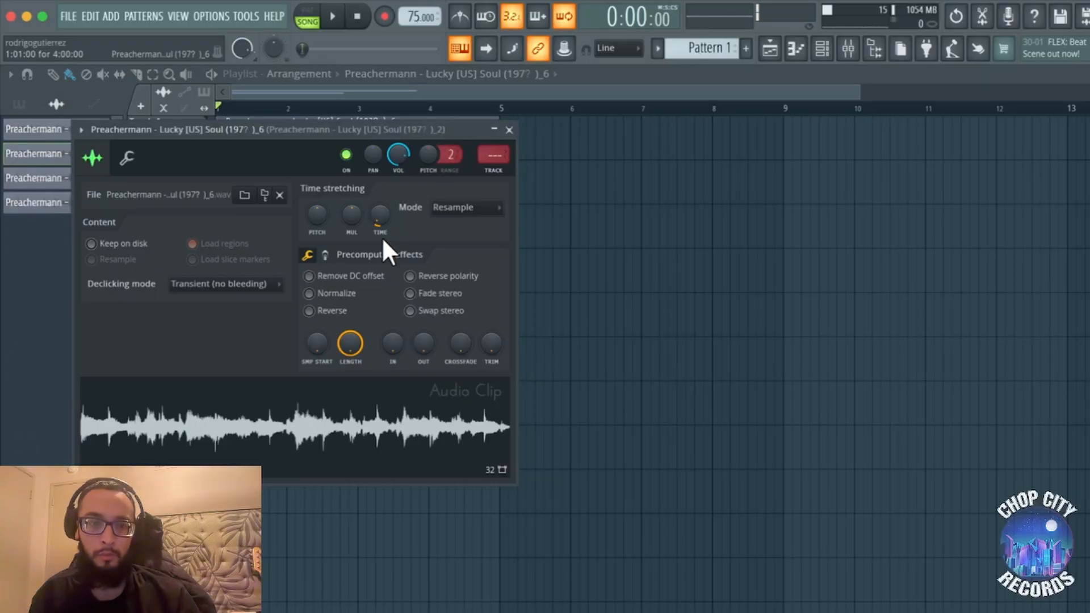
key(super+z)
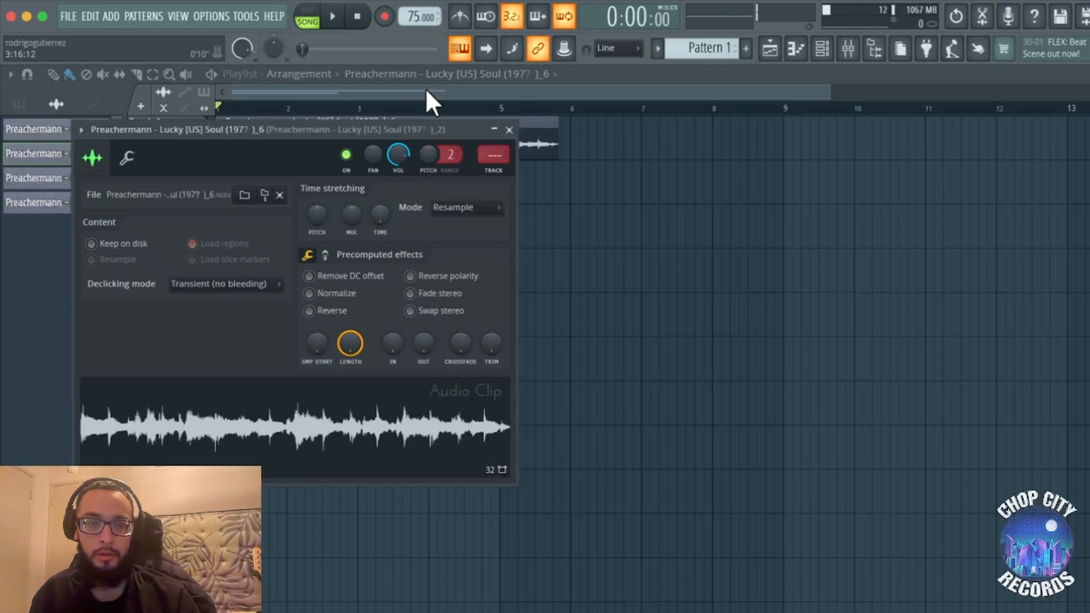
click(425, 83)
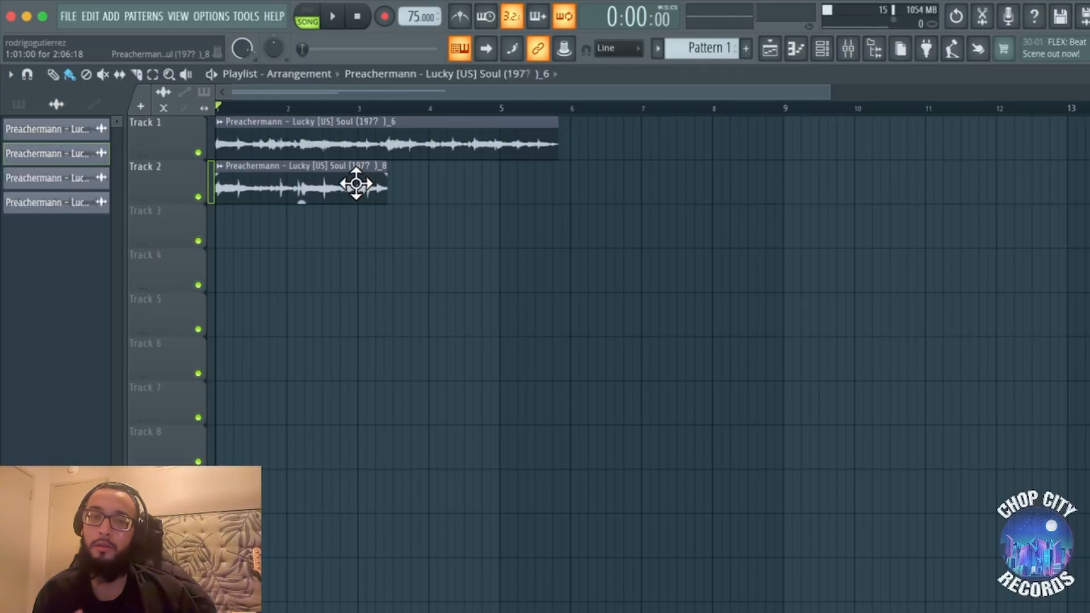
scroll(356, 183, down, 1)
scroll(356, 184, up, 1)
scroll(351, 164, down, 2)
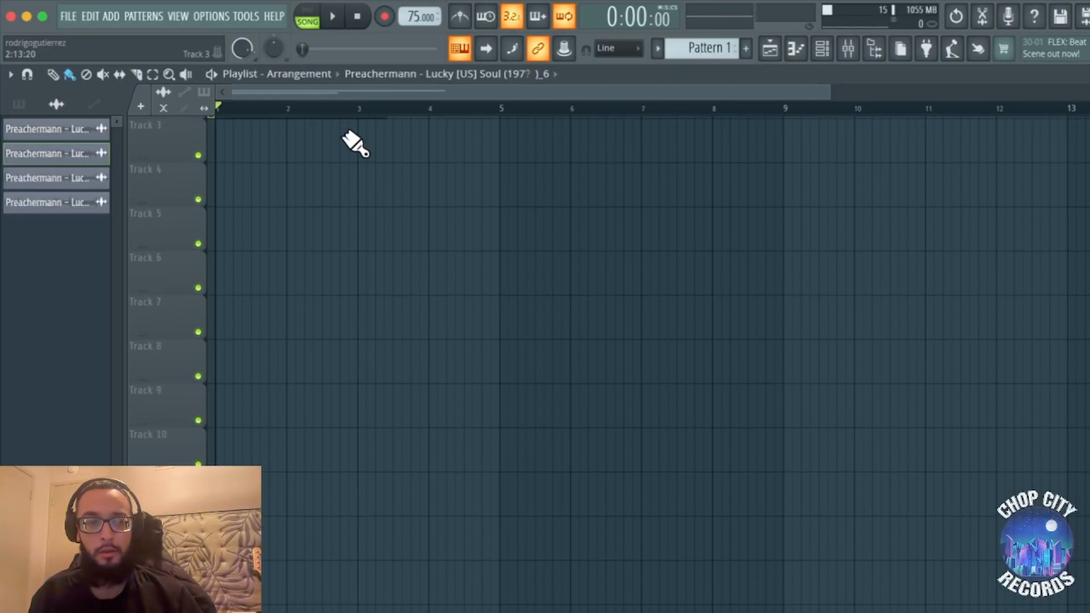
scroll(342, 134, up, 2)
Time-stretch the first loop to four bars and the new loop to two bars, placed at bar 5 on Track 1, and audition them.
double_click(341, 134)
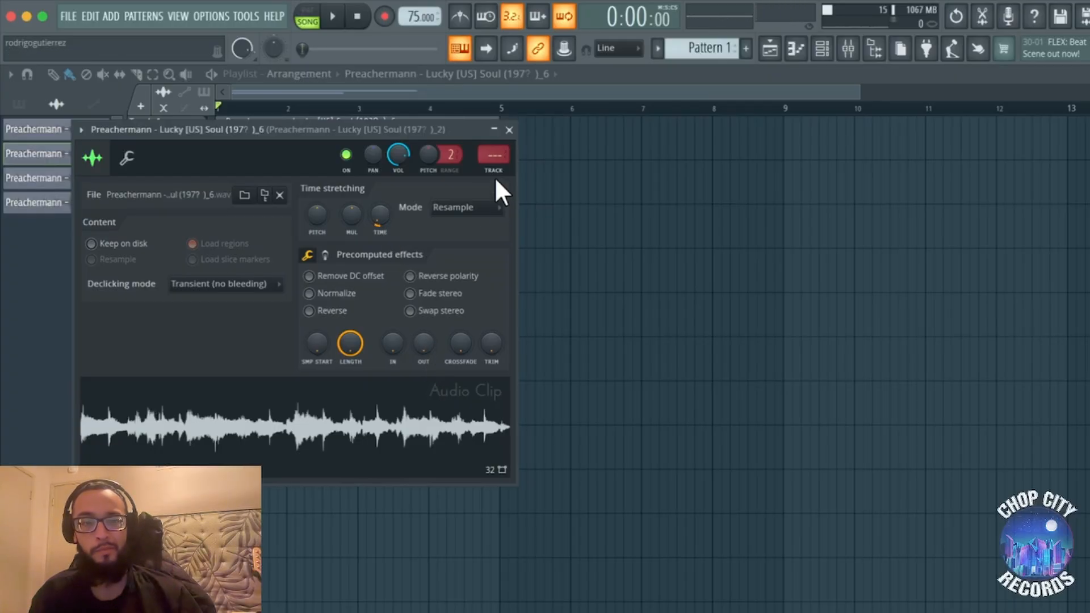
click(509, 130)
double_click(333, 180)
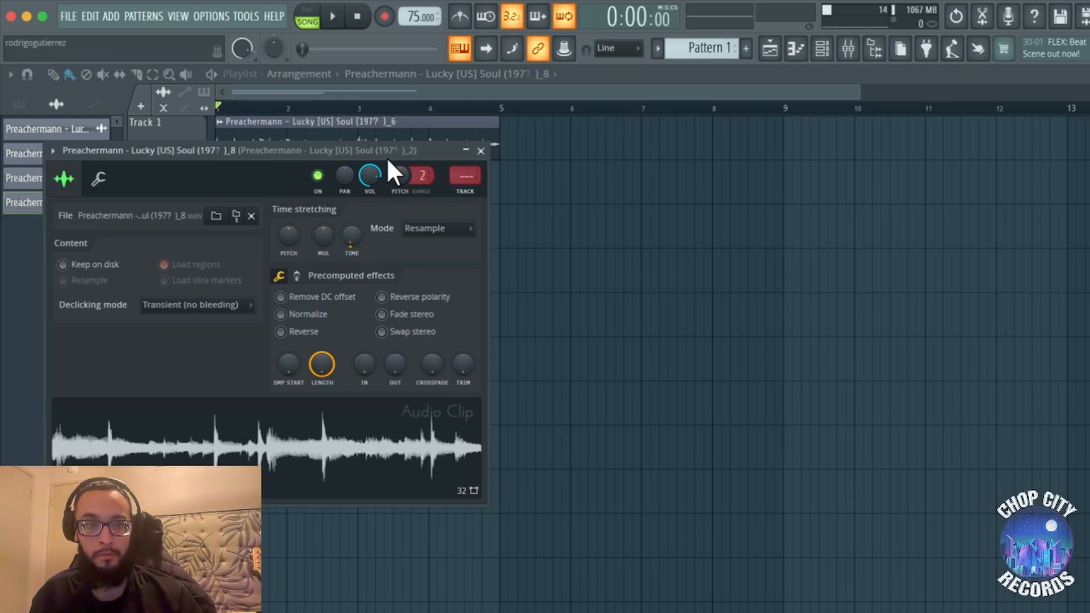
key(space)
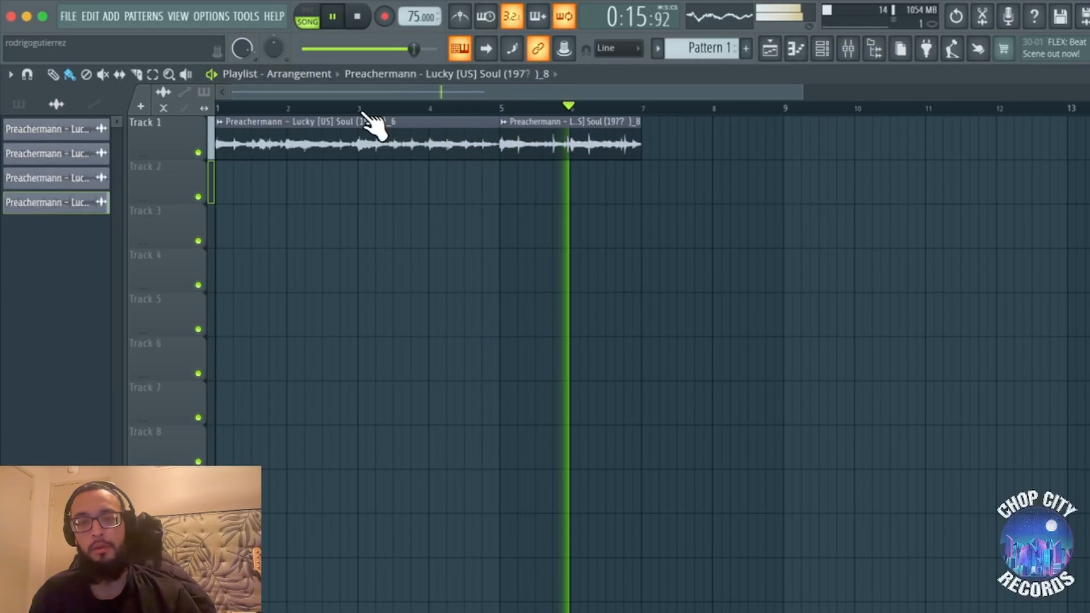
key(space)
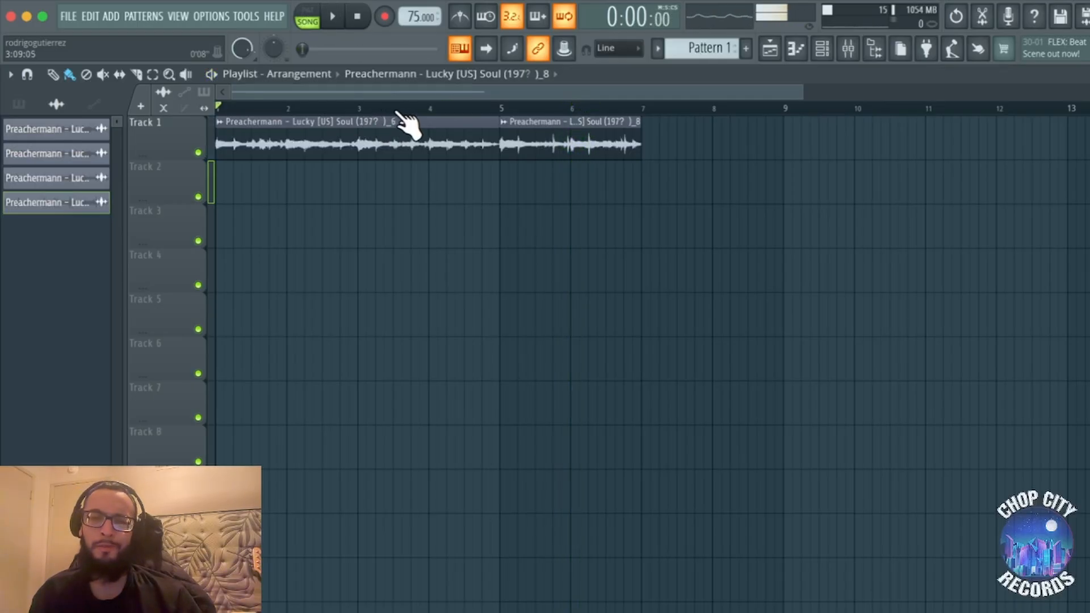
Set the stretch mode of both loops to e2 transient and listen to the arrangement.
double_click(424, 145)
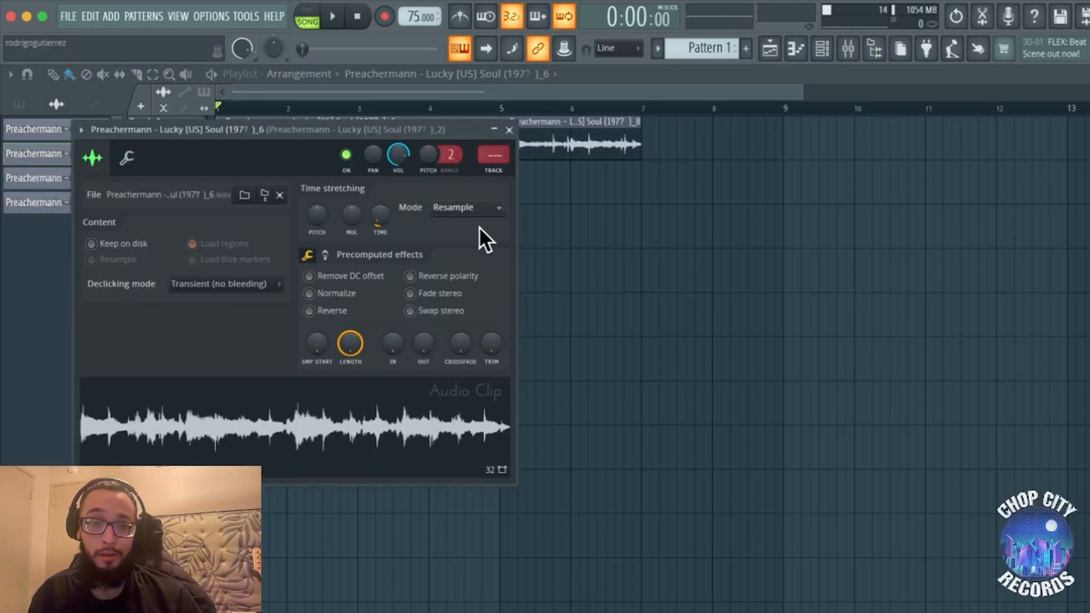
double_click(554, 142)
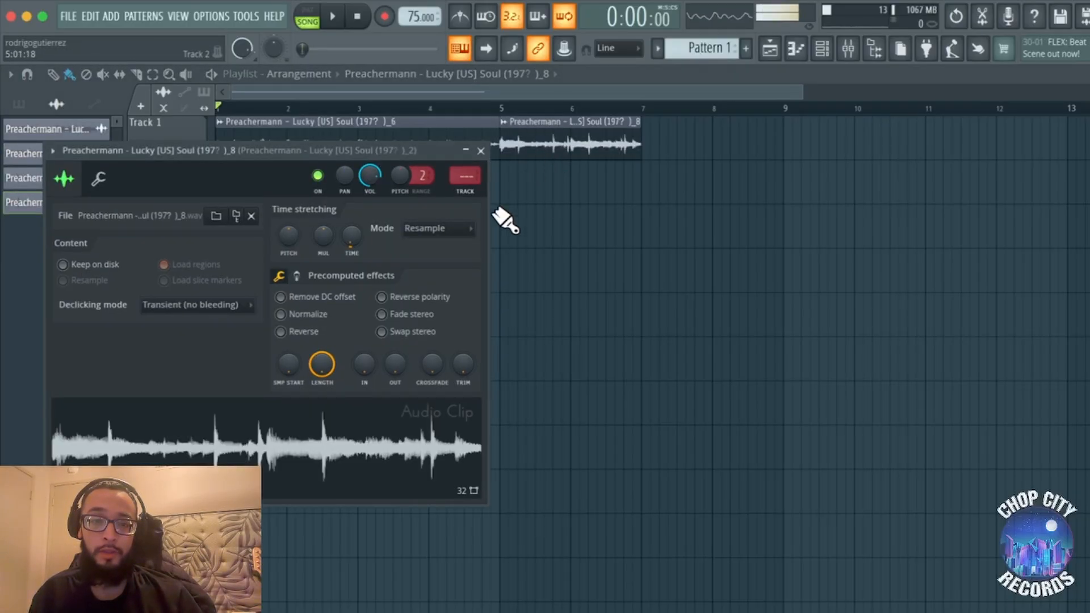
click(470, 292)
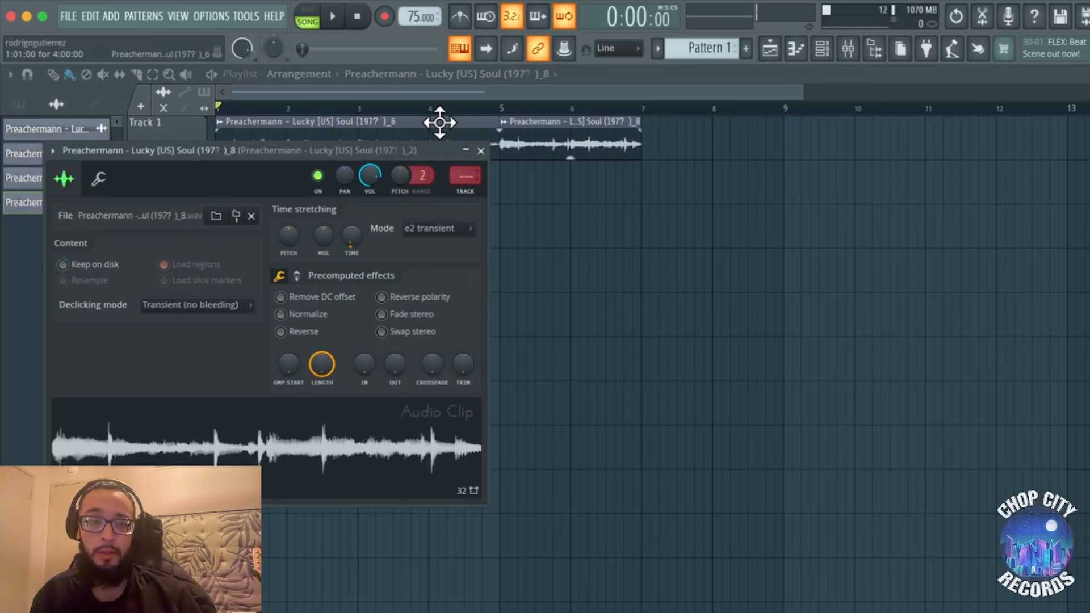
key(Escape)
key(space)
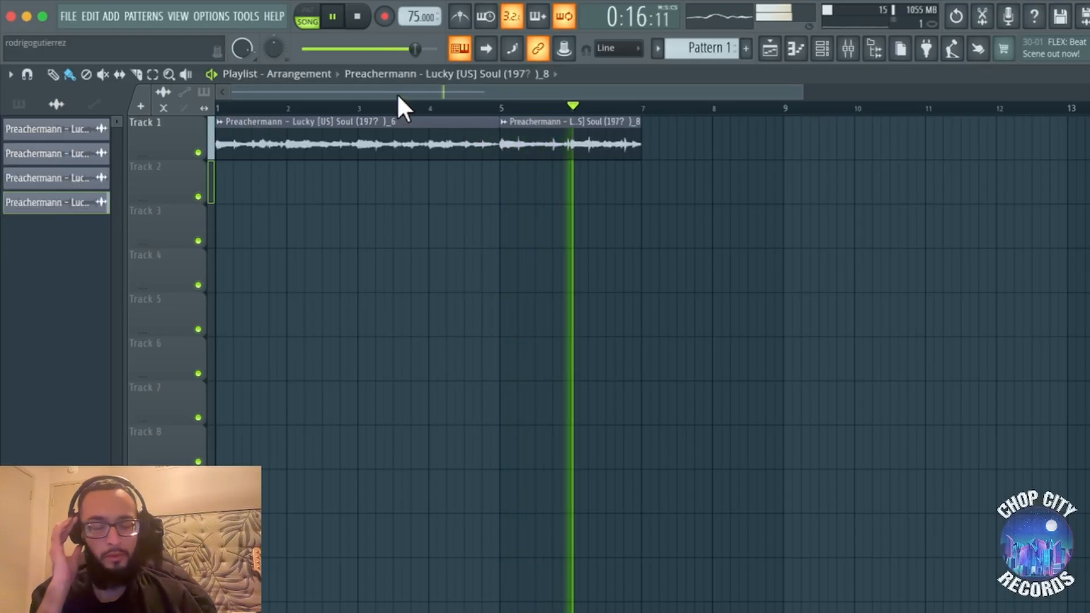
key(space)
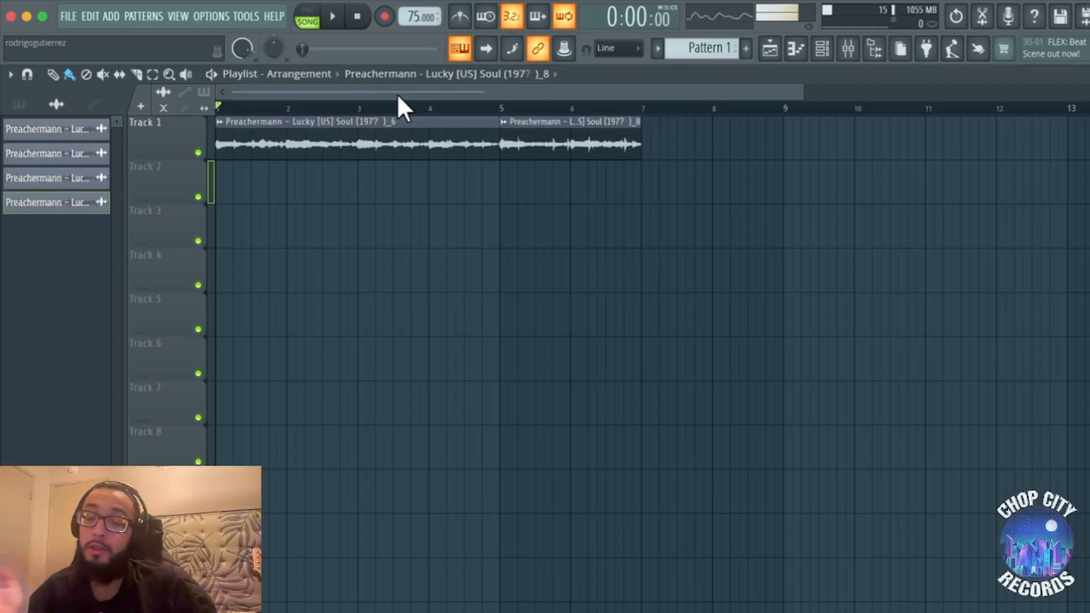
Raise the first loop's time-stretching pitch to +200 cents and the second loop's pitch as well, auditioning them in the playlist.
double_click(410, 122)
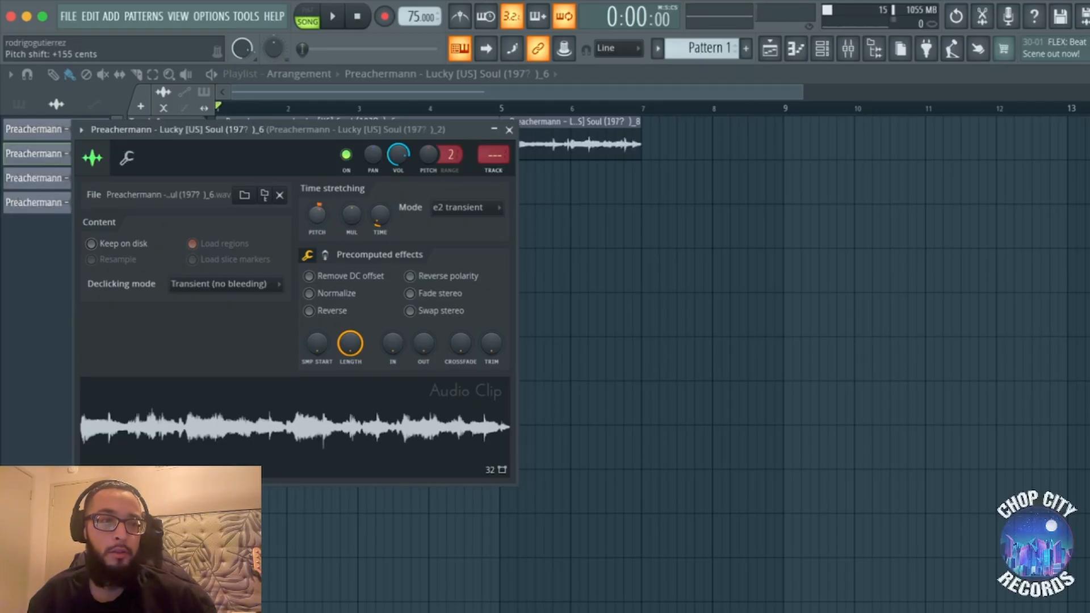
key(space)
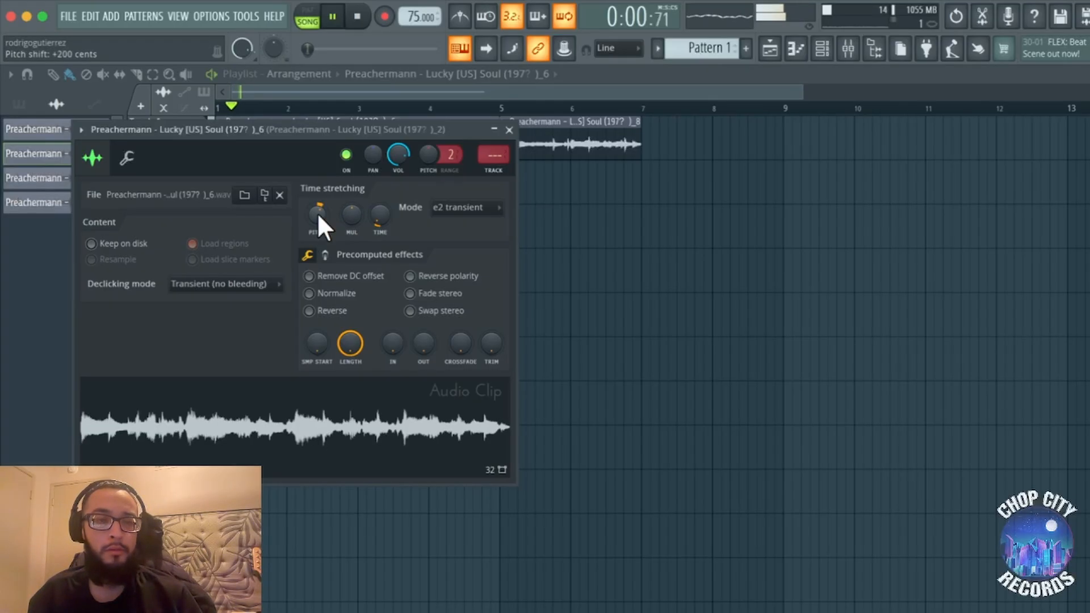
click(509, 129)
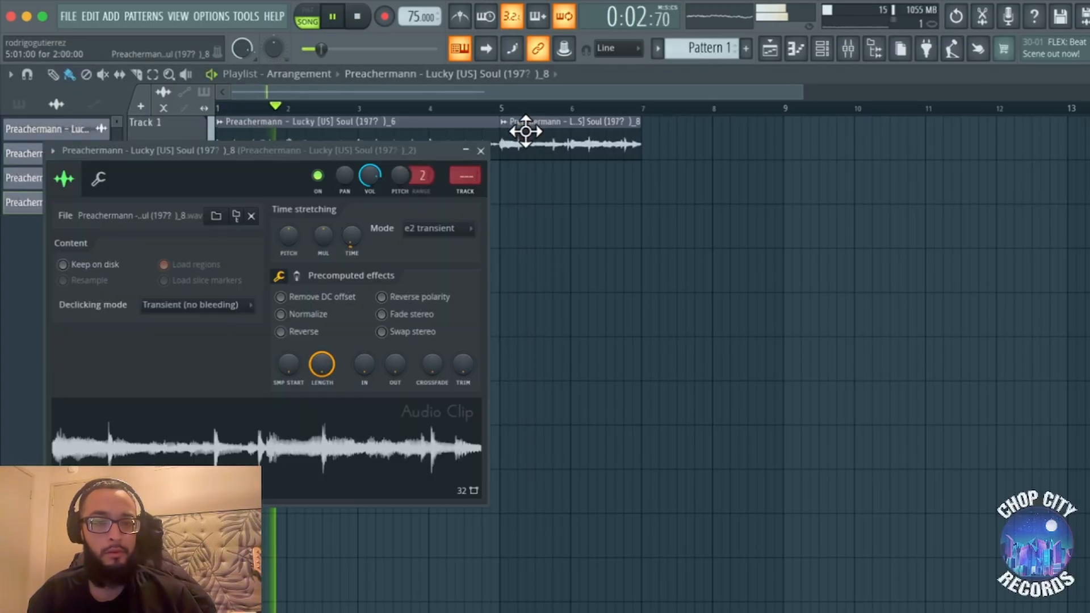
drag(288, 236, 289, 224)
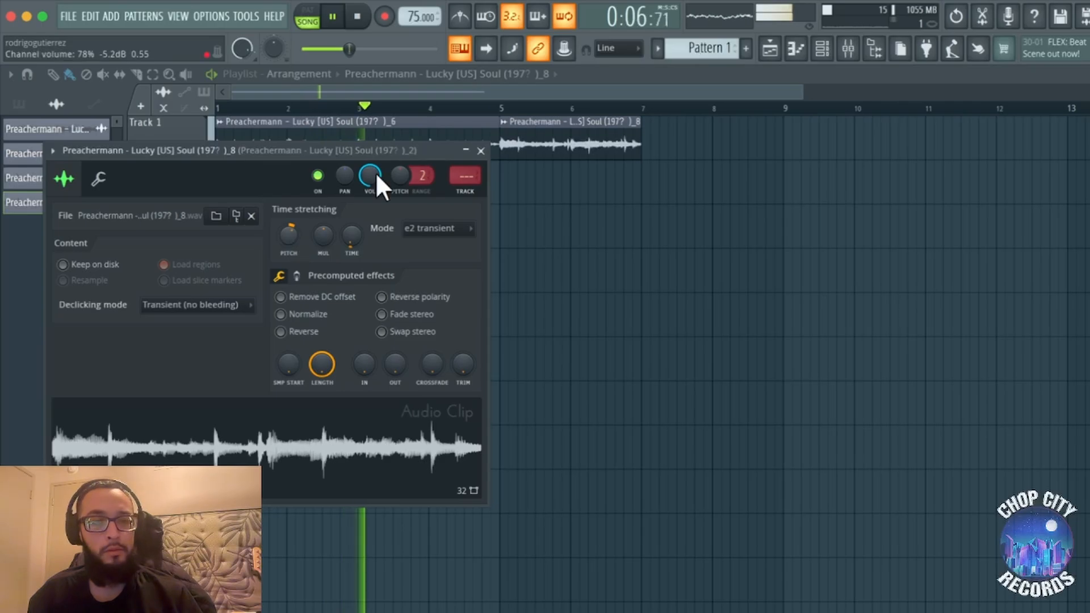
click(523, 87)
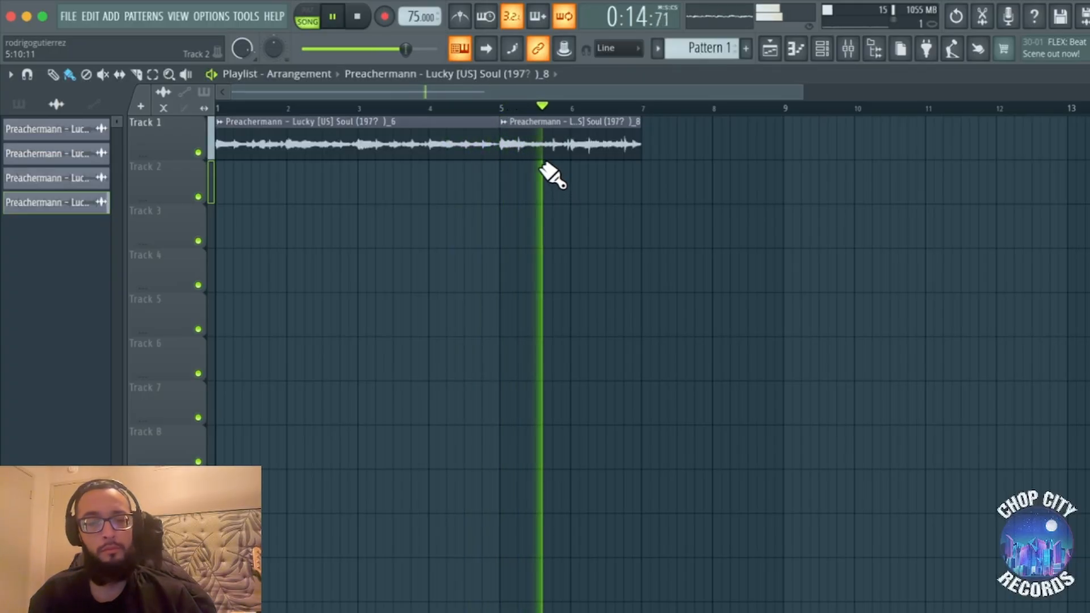
Add a fade-out about one bar long to the first loop and a half-bar fade-in to the second, and audition the transition.
key(space)
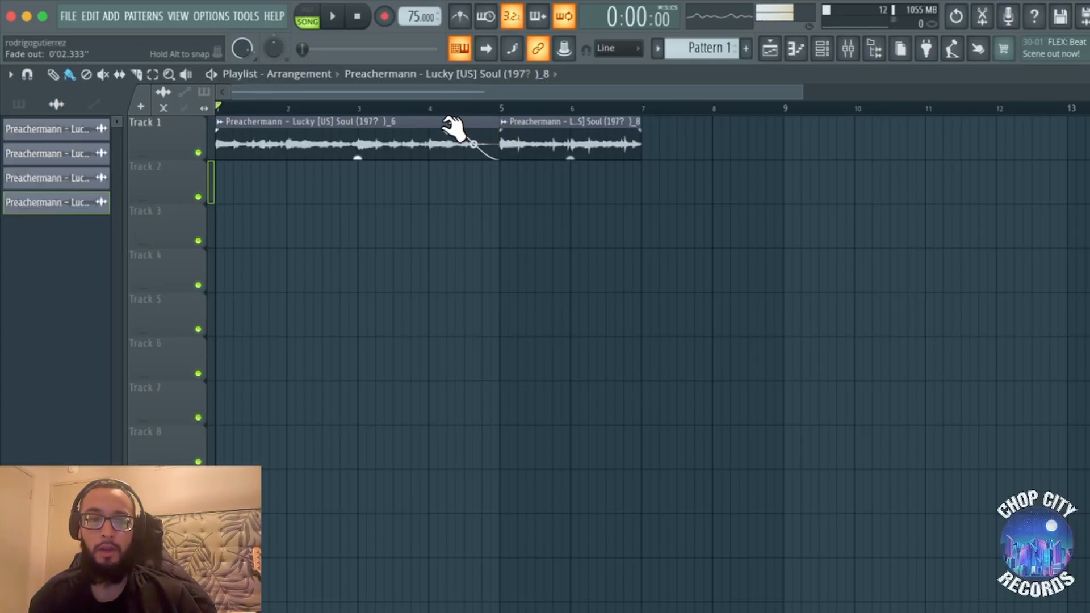
drag(453, 126, 503, 137)
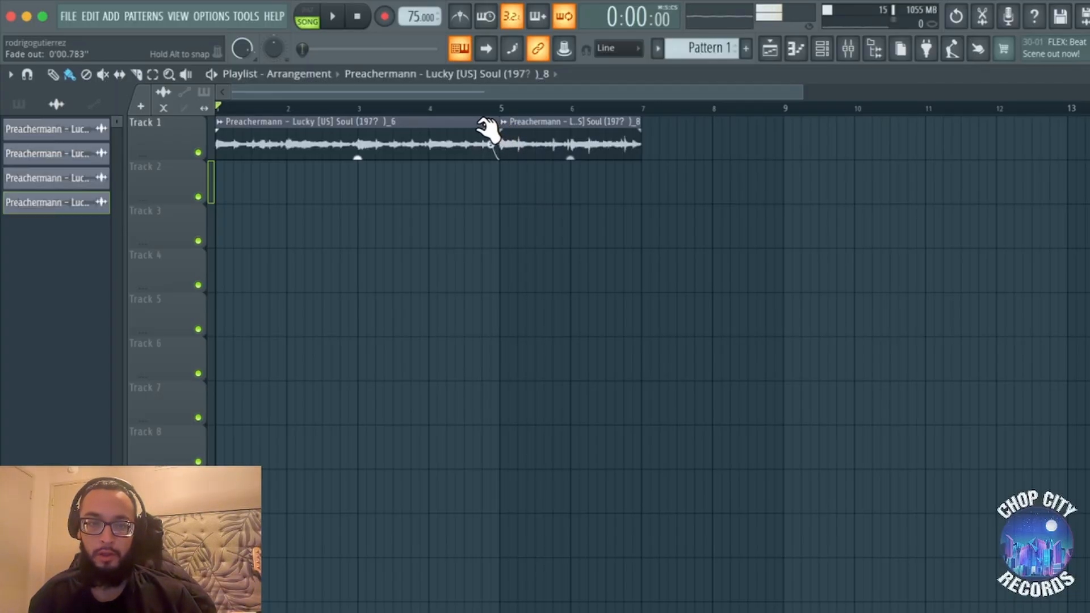
drag(487, 128, 441, 126)
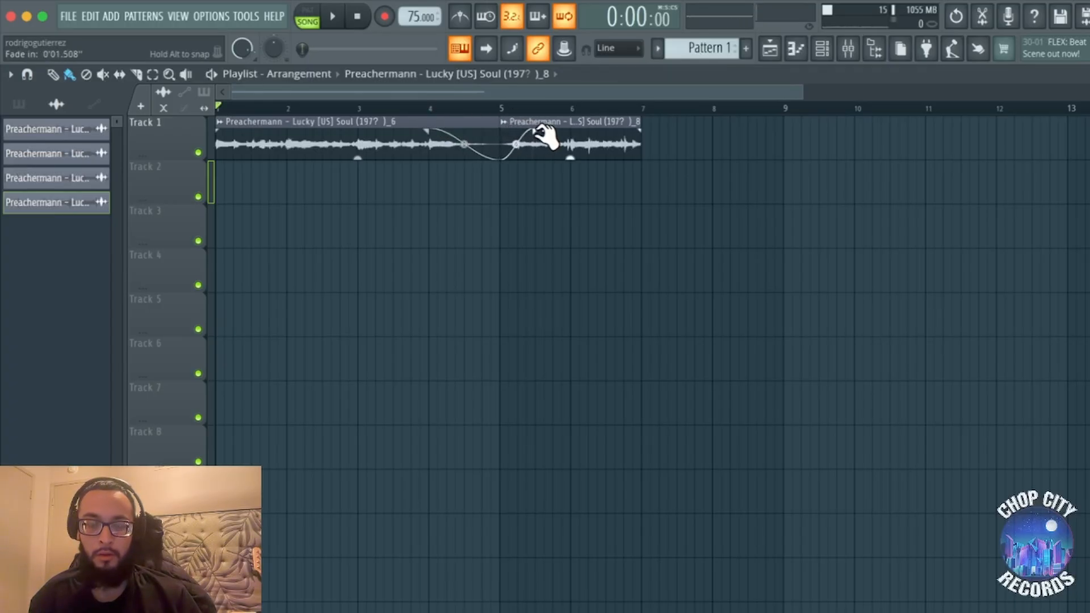
key(space)
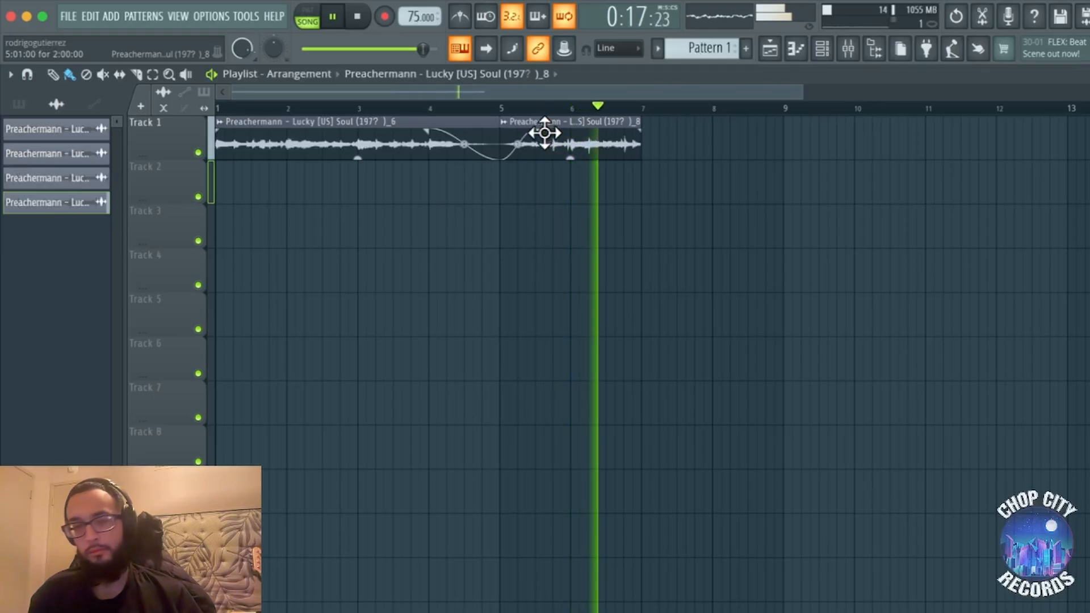
key(space)
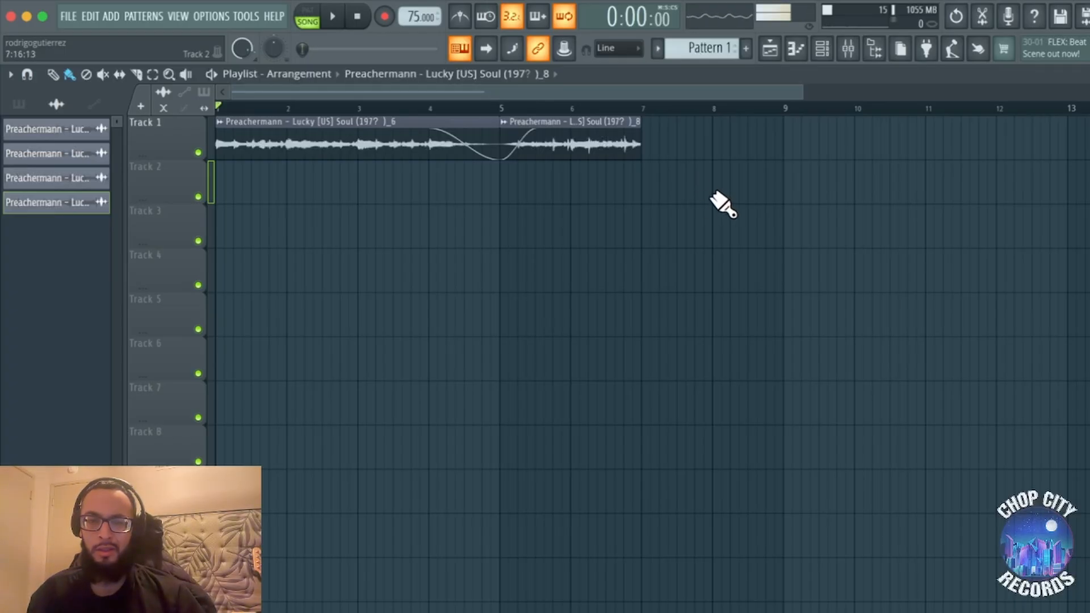
Duplicate the second loop twice along Track 1, at bars 7 and 9, and remove the fade-ins from both copies.
drag(732, 238, 592, 145)
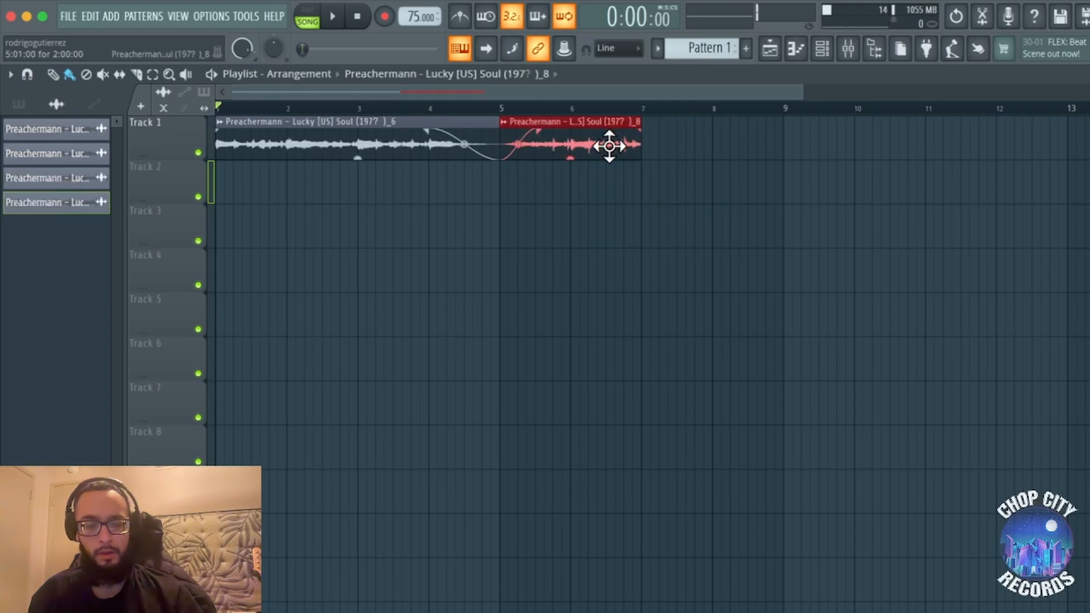
key(ctrl+b)
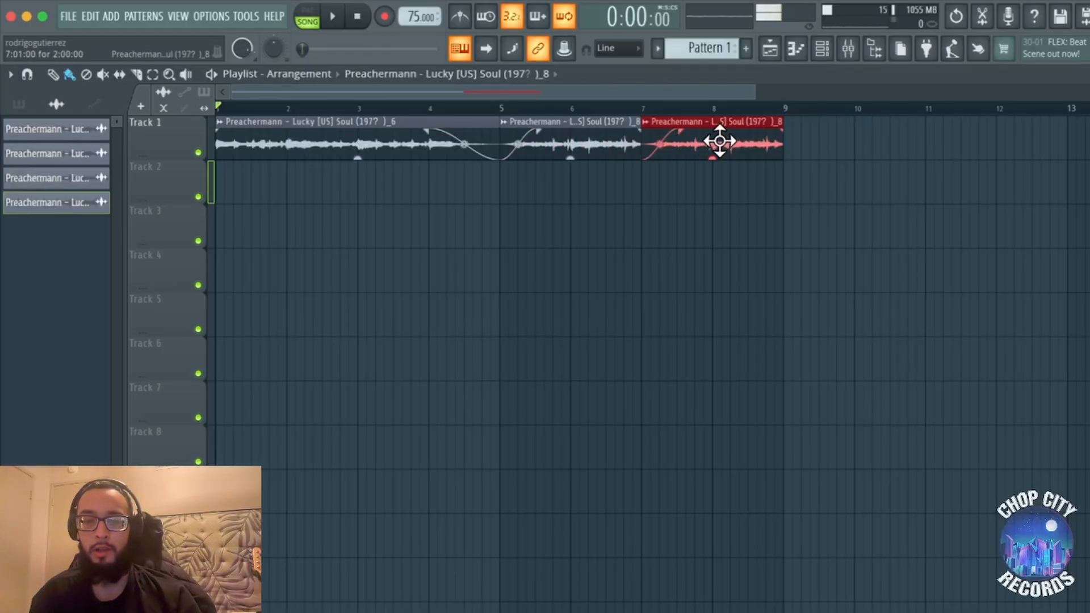
key(ctrl+b)
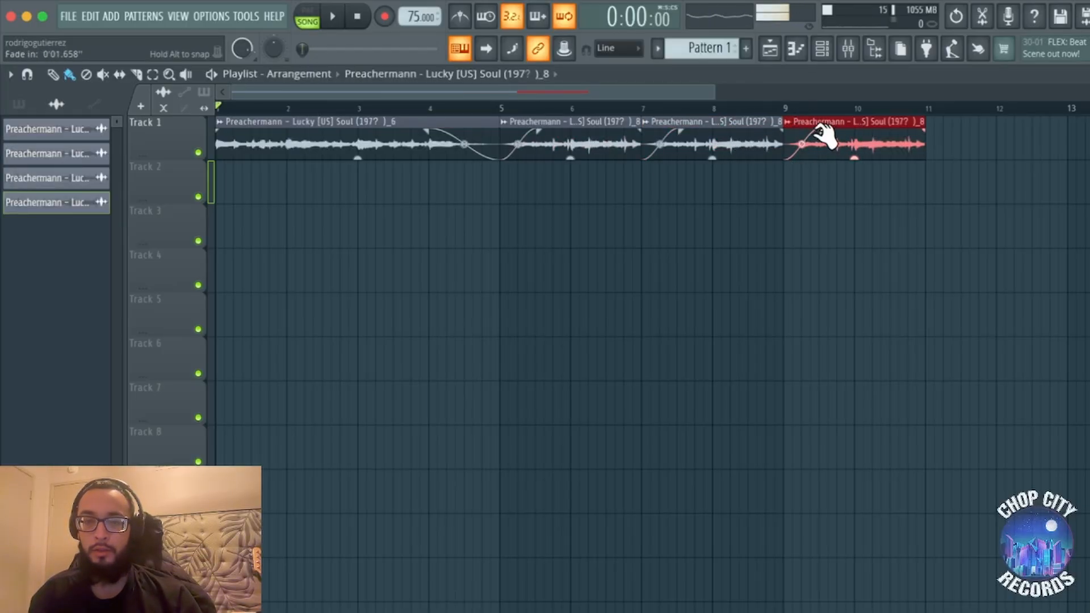
mouse_move(862, 148)
mouse_down()
mouse_move(895, 212)
mouse_move(849, 139)
mouse_up()
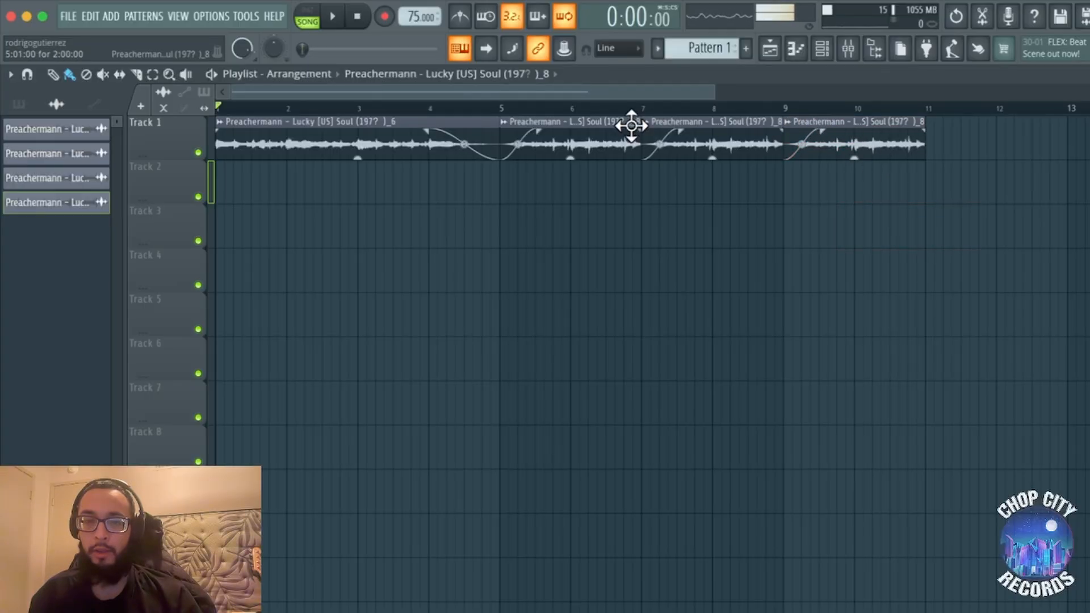
drag(689, 130, 692, 131)
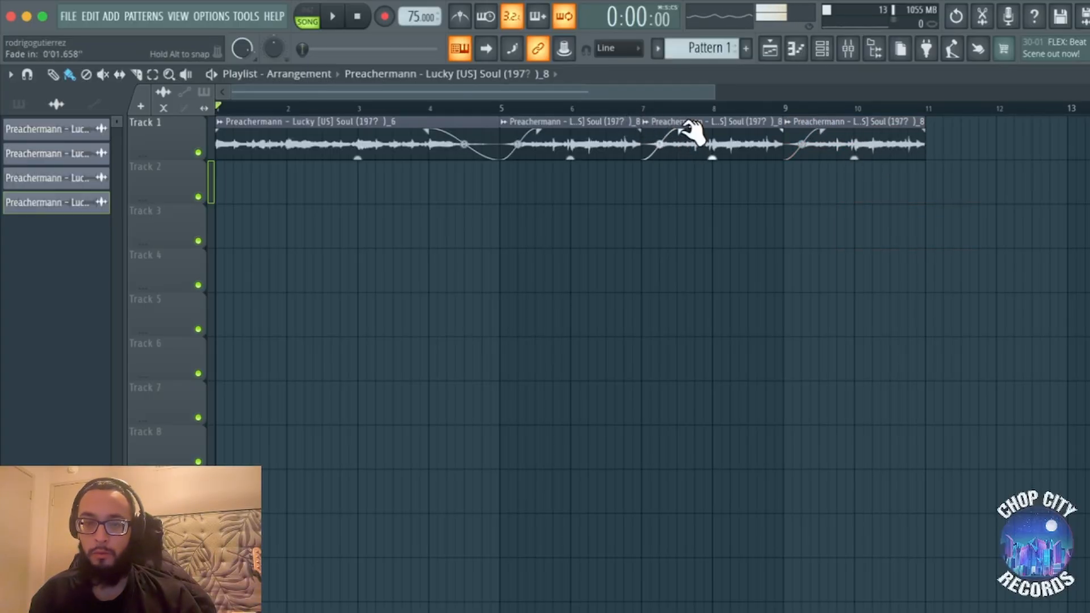
drag(906, 202, 646, 126)
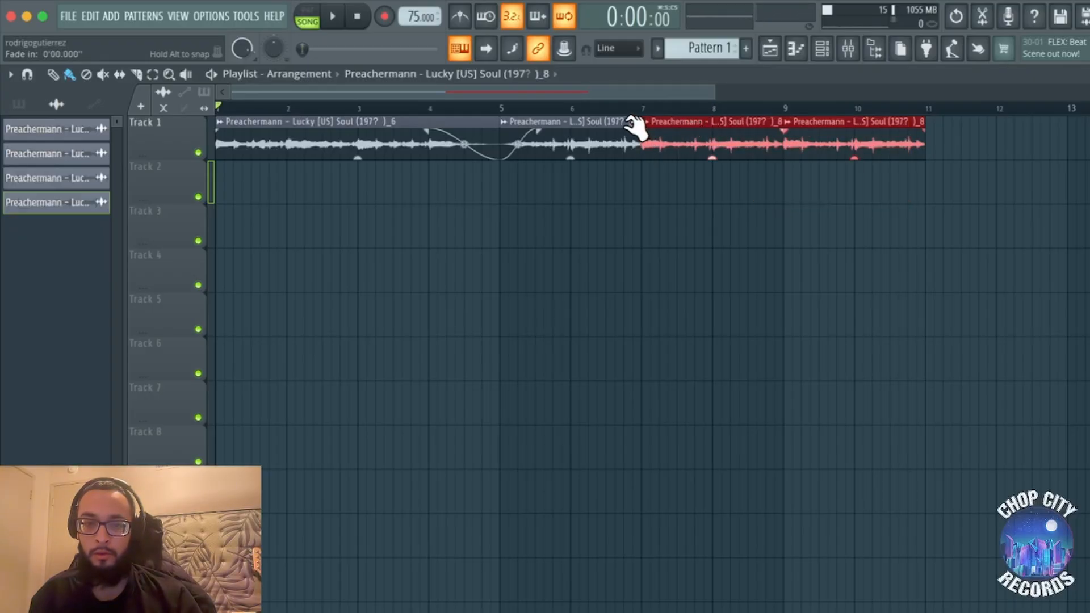
Select and audition the next phrase in Edison, starting at 2:04:351 and ending at about 2:12:039.
click(984, 19)
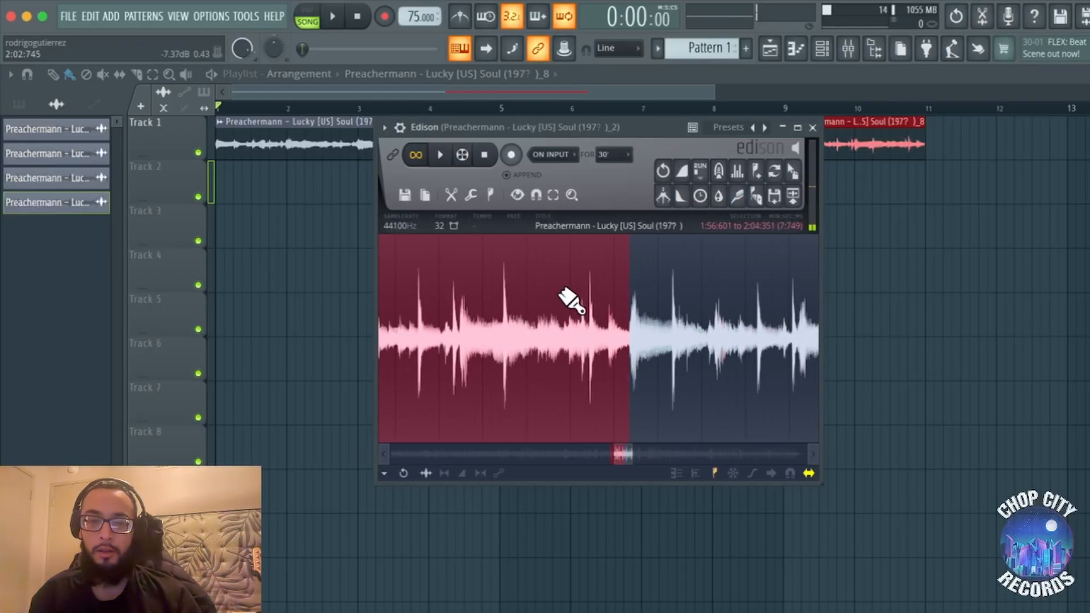
scroll(559, 289, down, 5)
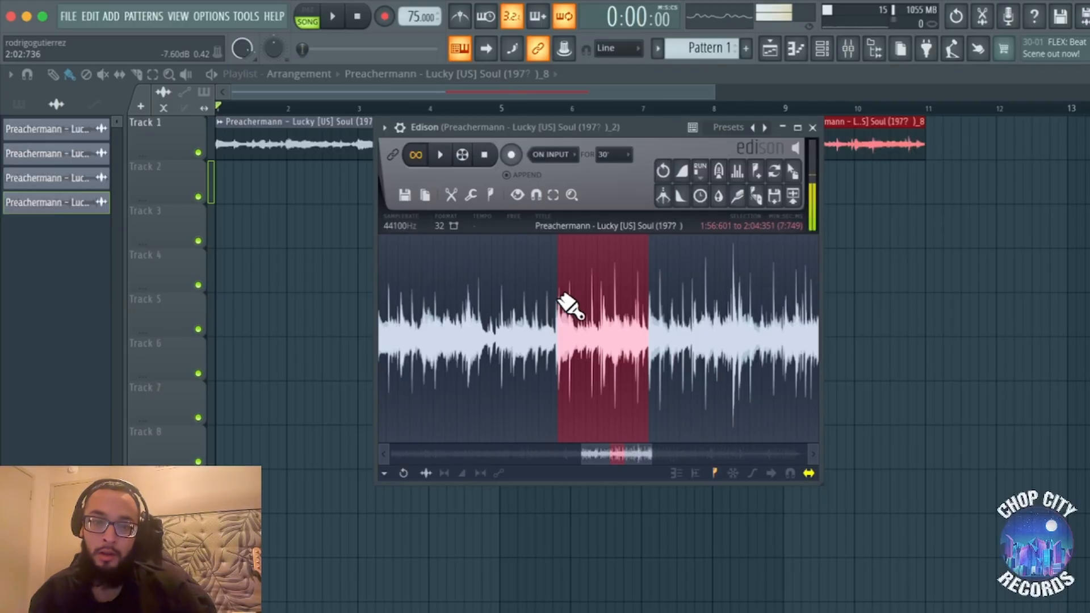
drag(649, 309, 707, 315)
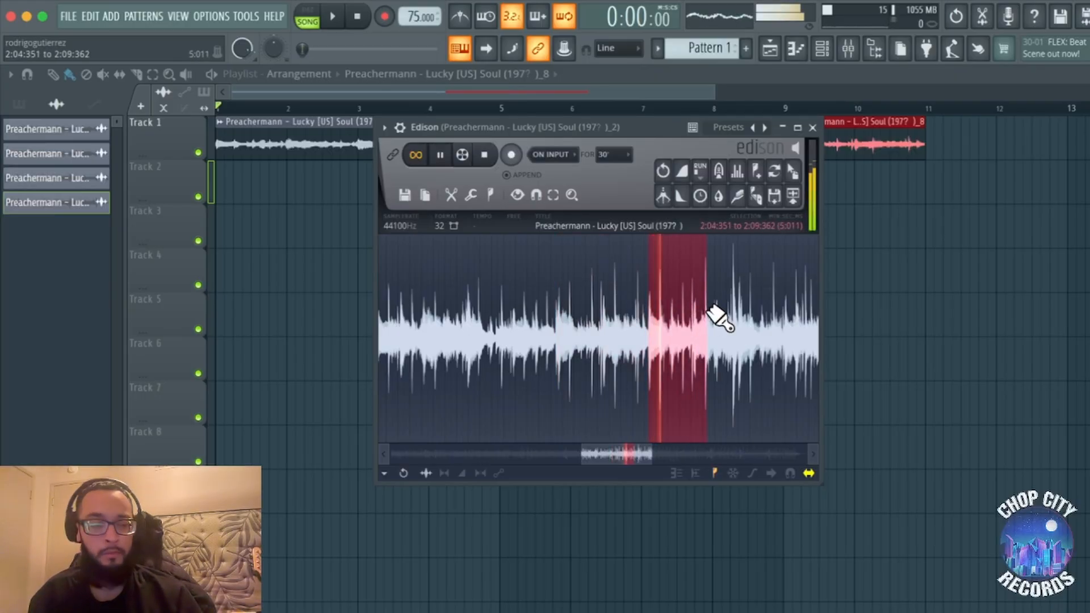
scroll(717, 321, up, 5)
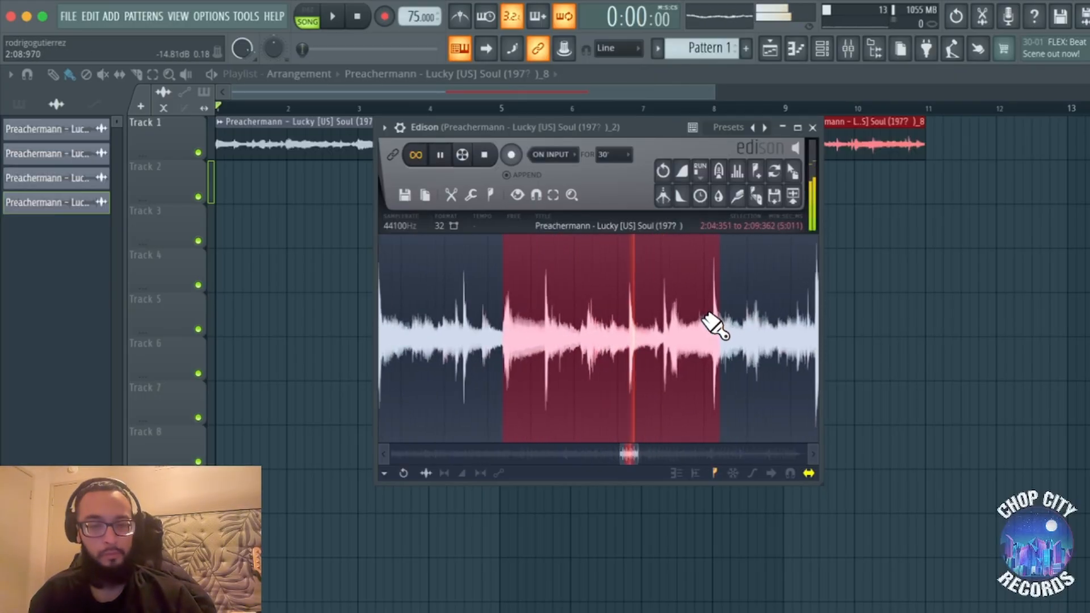
drag(721, 348, 783, 353)
Refine the end of the Edison selection to 2:12:042 on the waveform and send the selection to the playlist.
scroll(718, 348, up, 6)
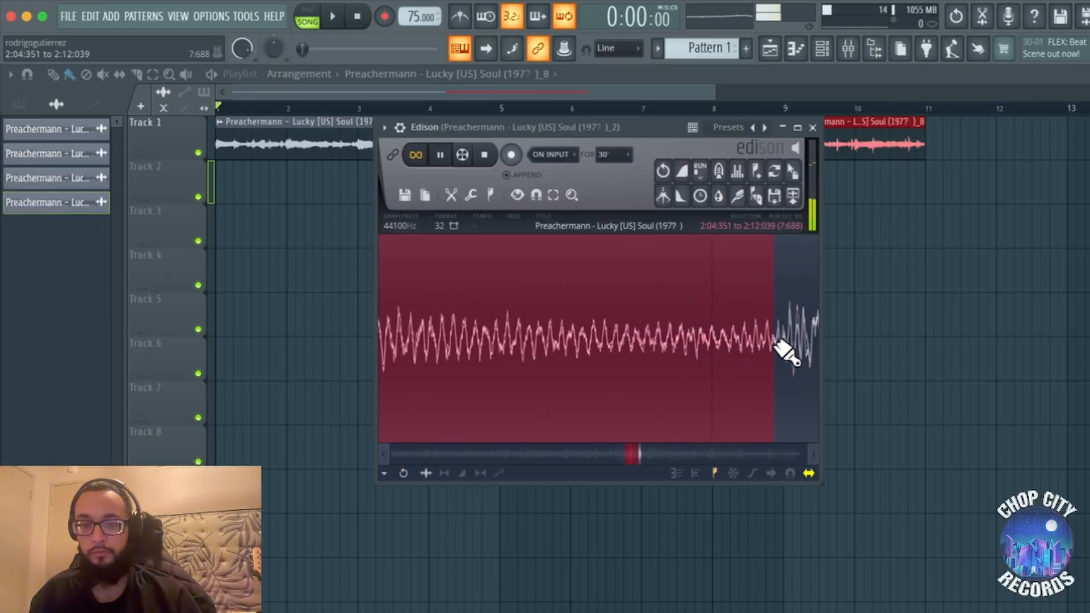
scroll(789, 355, up, 6)
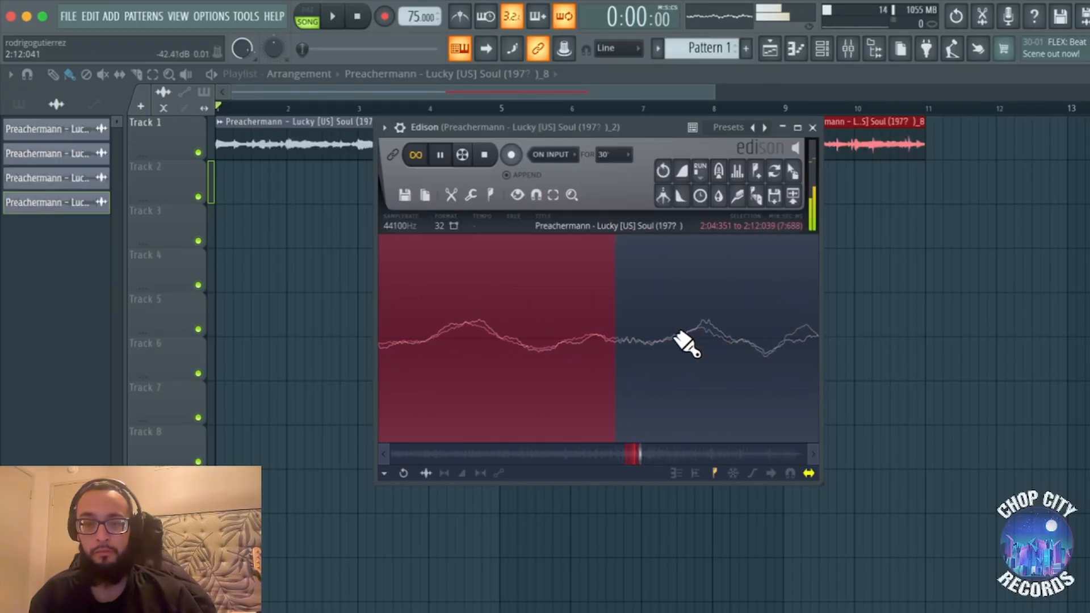
drag(677, 335, 722, 337)
scroll(732, 341, up, 5)
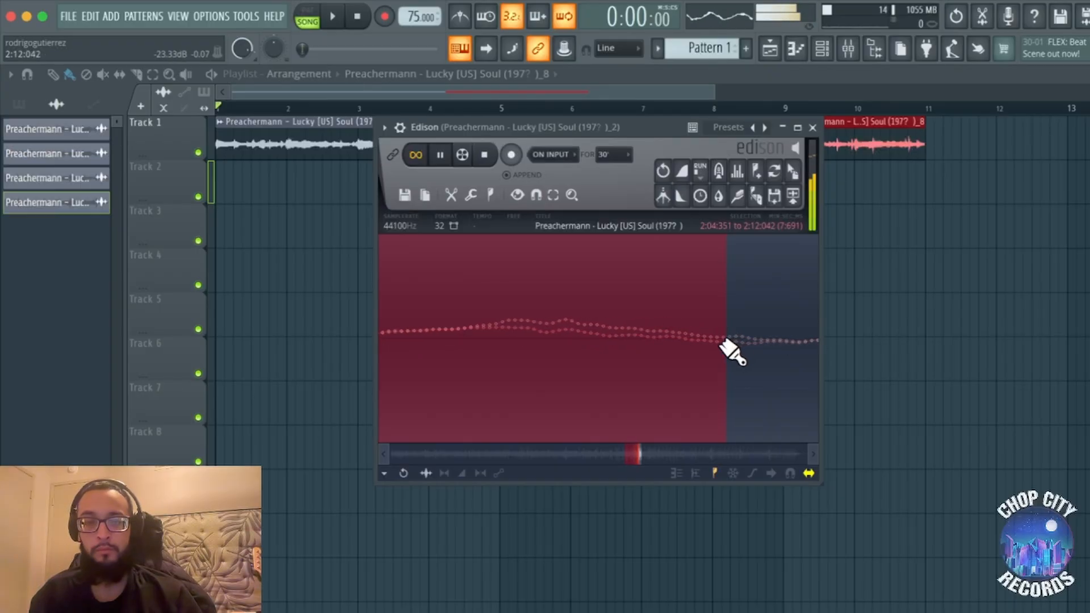
click(793, 195)
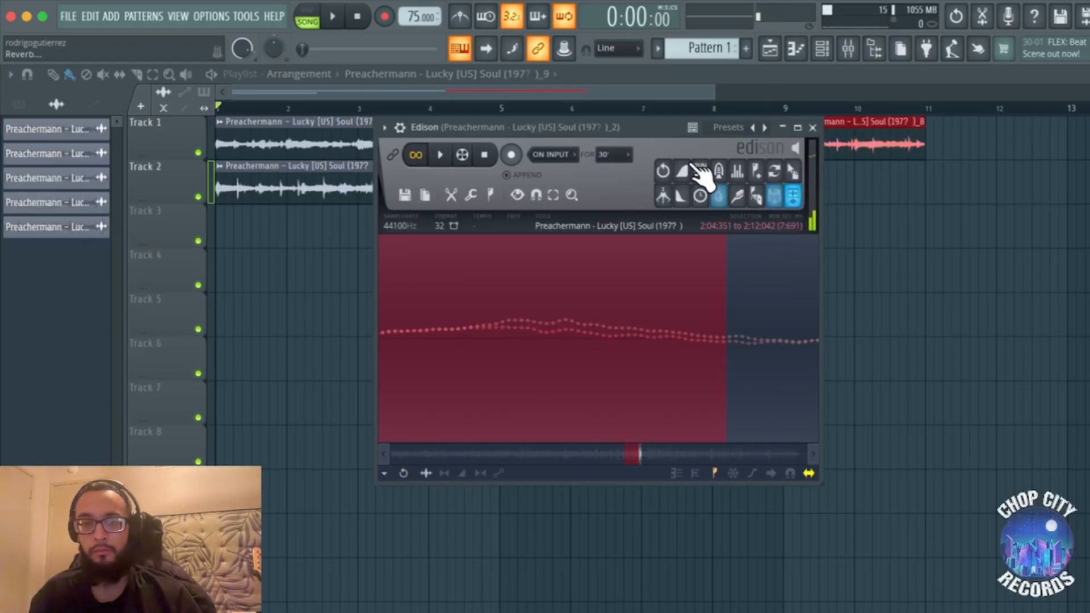
Set the new loop to e2 transient with about +180 cents pitch, stretch it to two bars, and place it at bar 11 on Track 1.
click(564, 77)
double_click(360, 179)
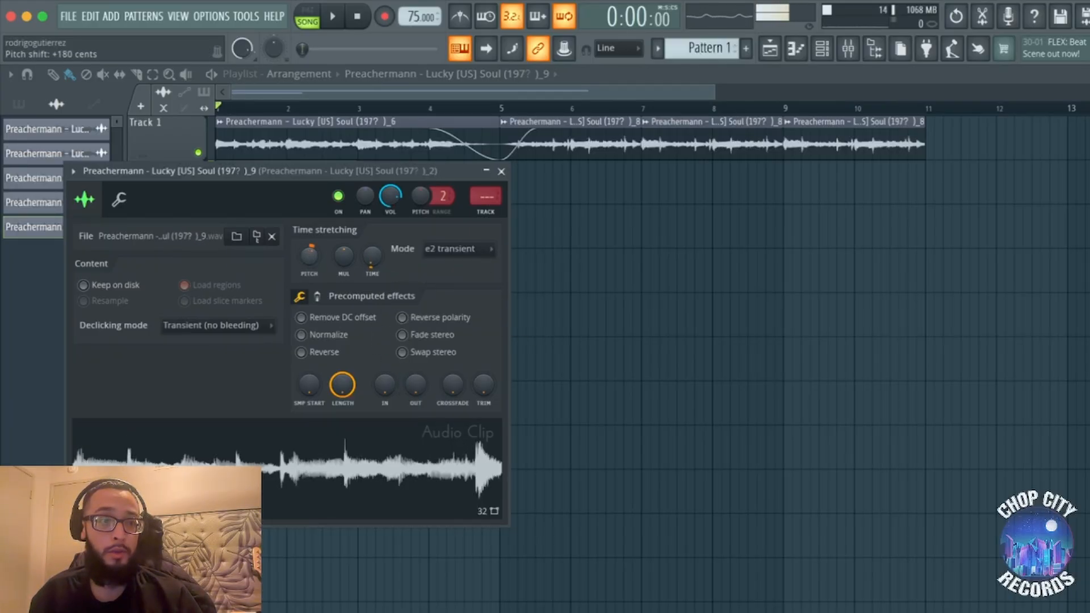
click(292, 117)
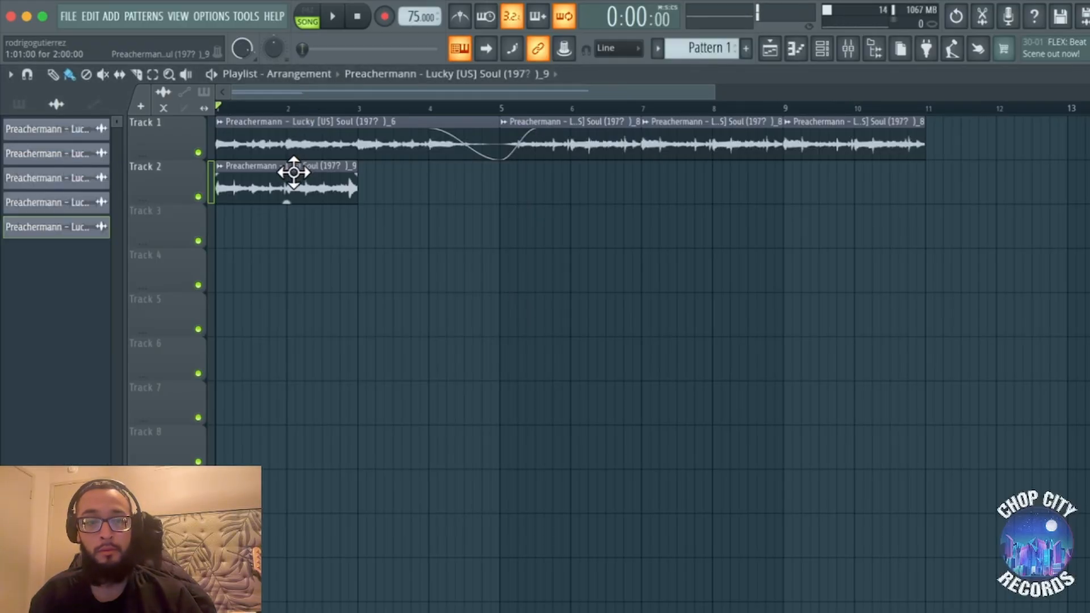
drag(291, 168, 1007, 109)
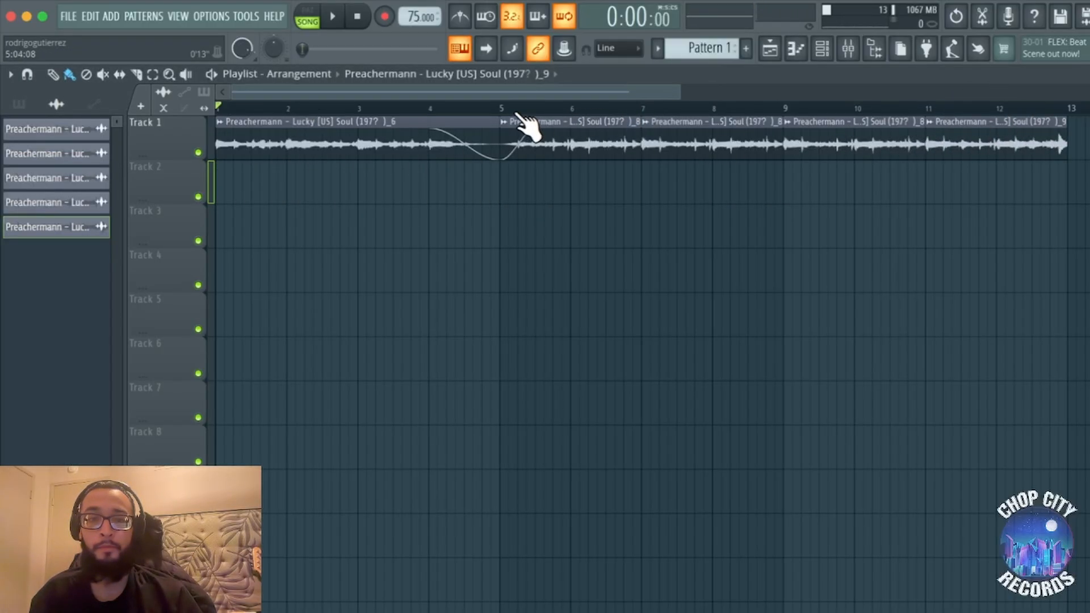
Duplicate the loops spanning bars 5 to 13 so they repeat from bar 13 on Track 1, without a fade-in on the first copy.
drag(1087, 202, 551, 111)
key(super+b)
click(631, 189)
right_click(645, 195)
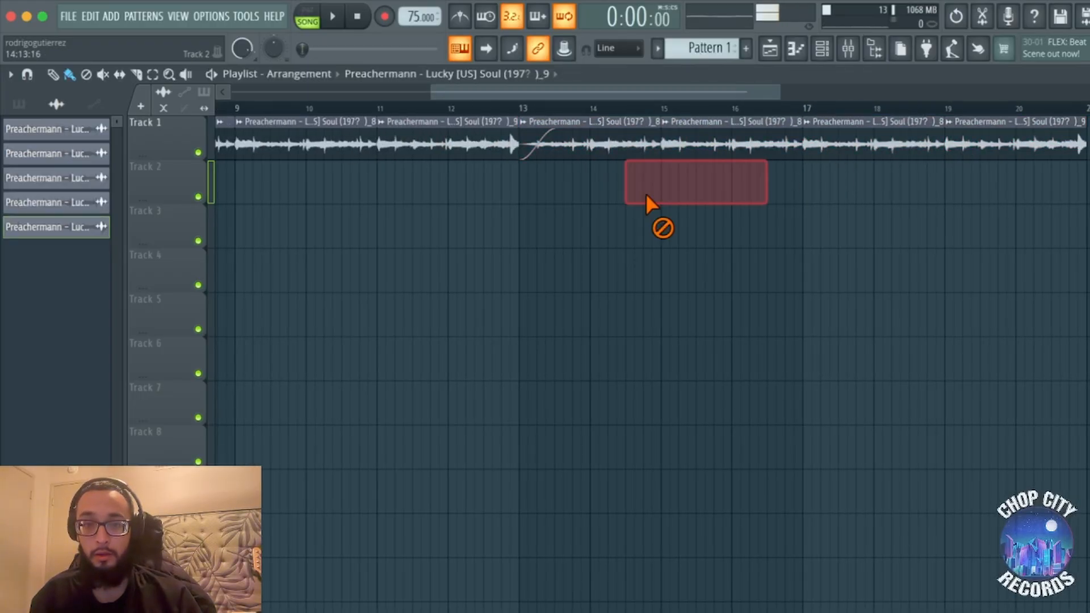
Play the arrangement from bar 9 to check the transition into the repeated section at bar 13.
click(403, 108)
key(space)
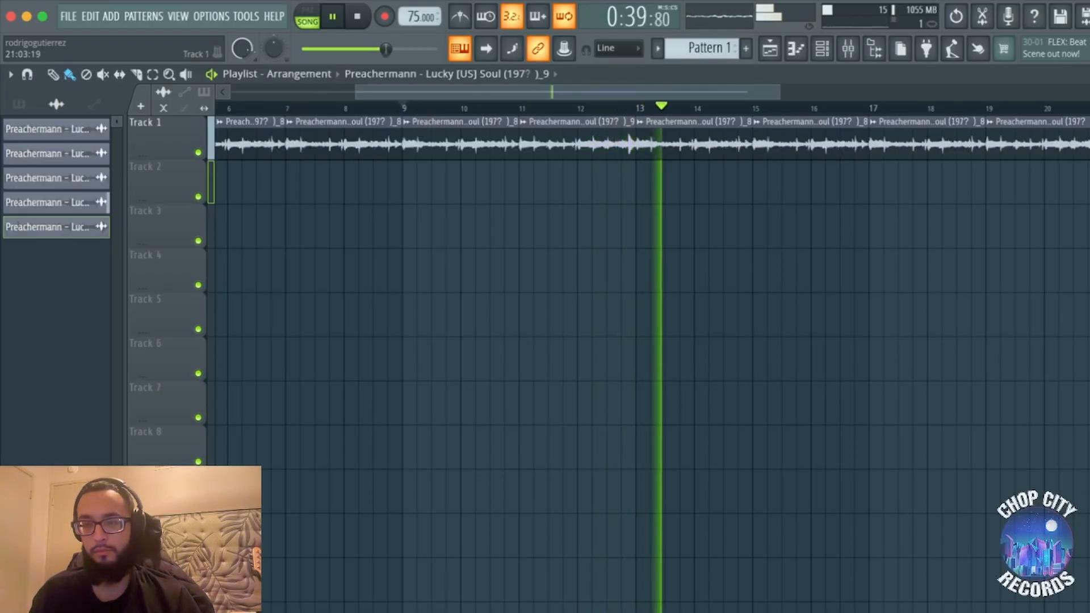
key(space)
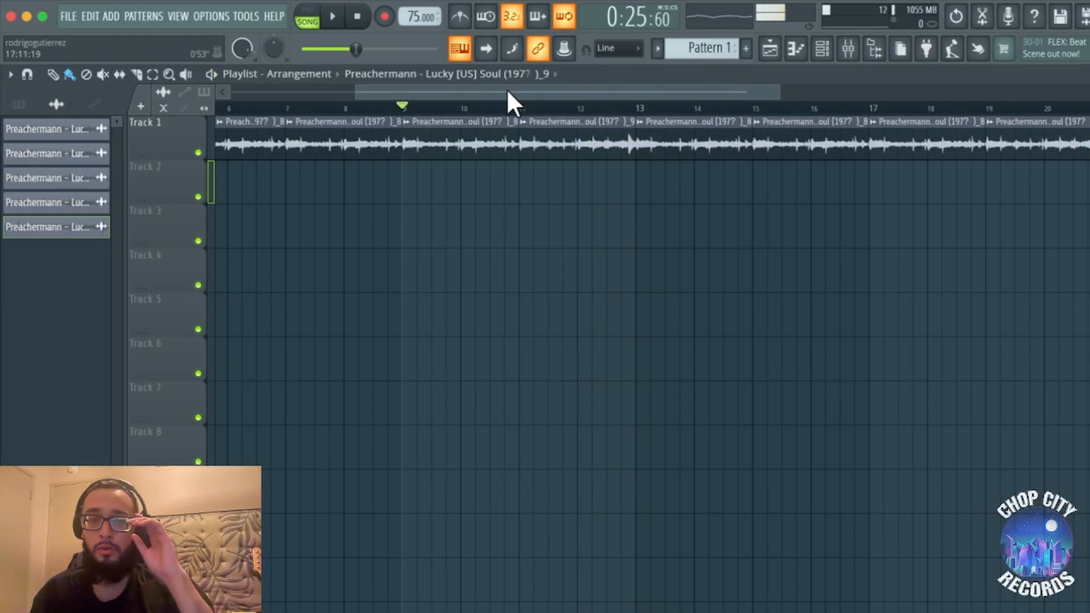
Reopen the sample in Edison and audition the passage that starts at 2:12:042.
drag(357, 93, 230, 93)
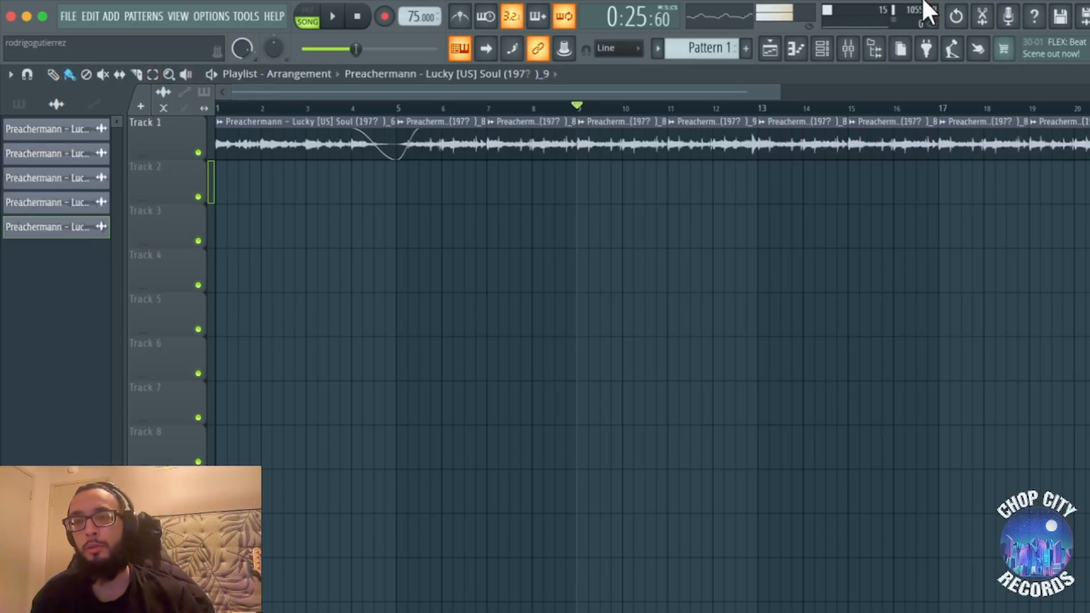
click(982, 16)
scroll(474, 352, up, 5)
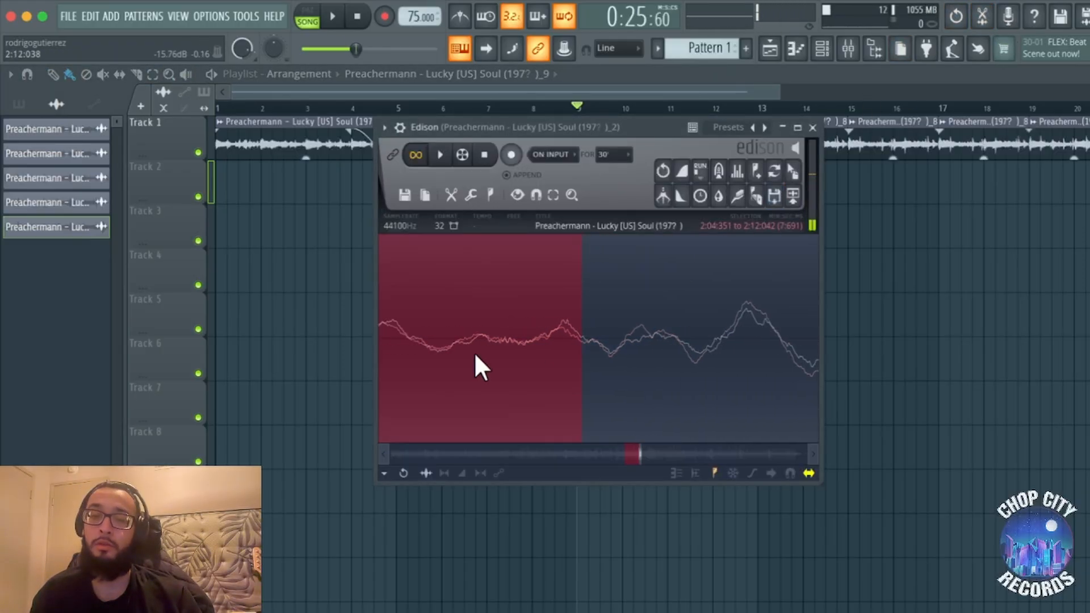
scroll(475, 340, down, 4)
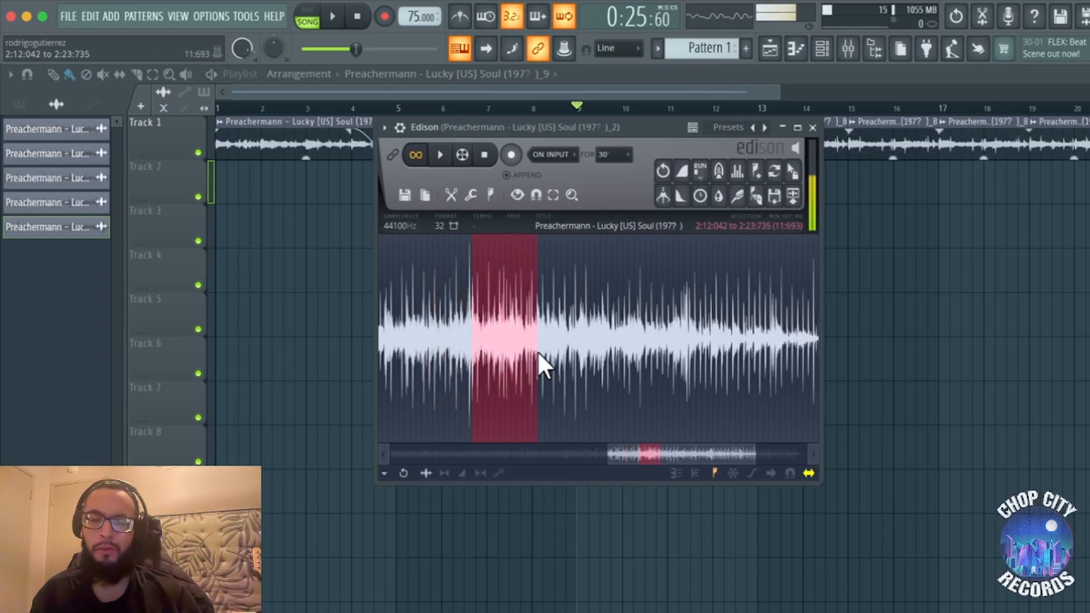
key(space)
scroll(532, 351, down, 3)
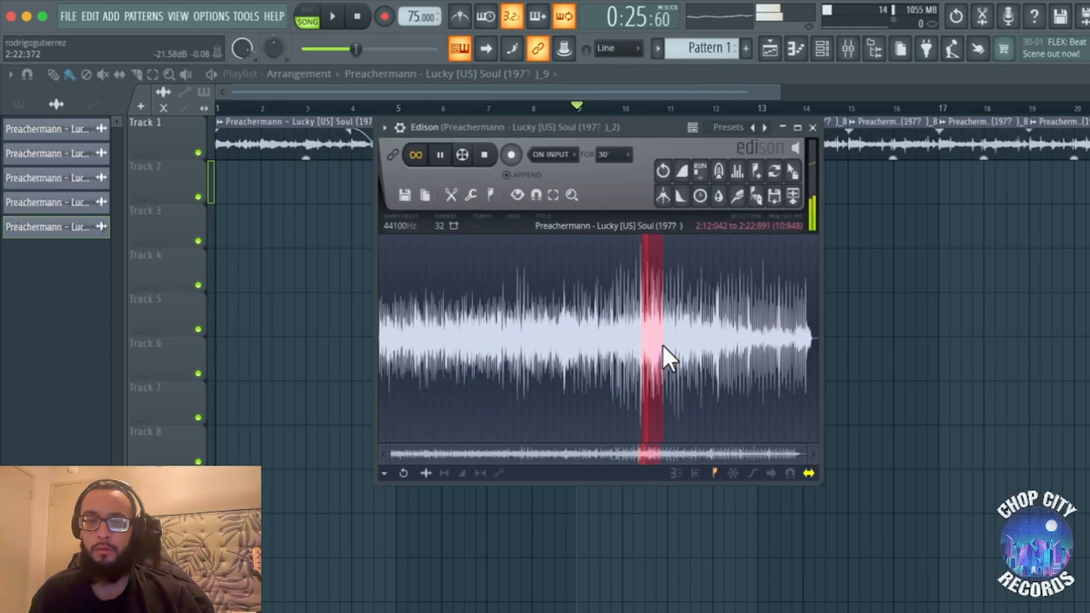
key(space)
Audition the sample in Edison around 2:47 and examine the waveform there for a new loop start.
click(714, 333)
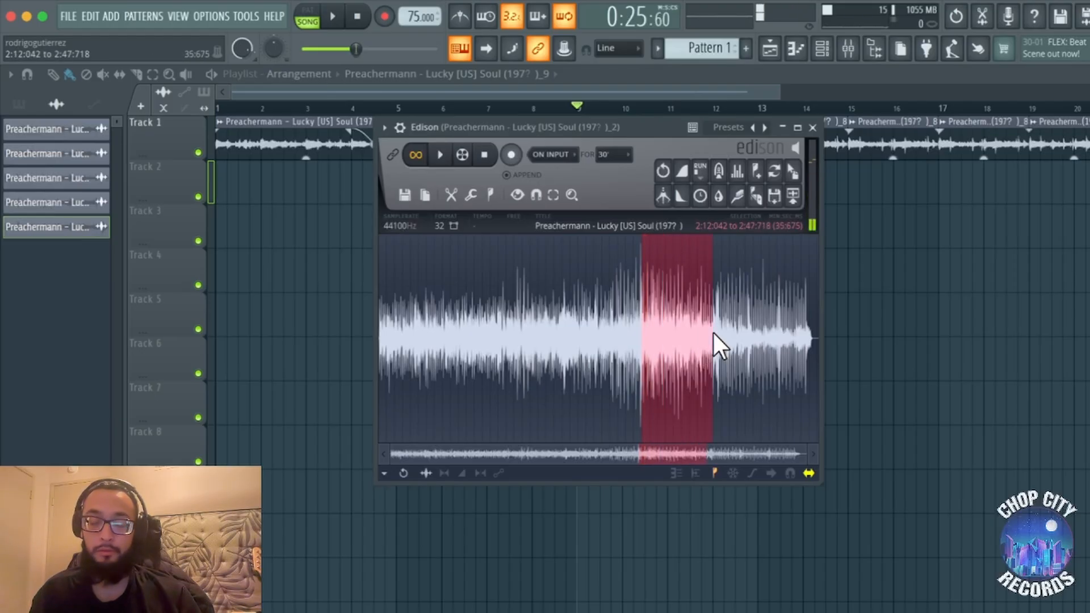
key(space)
key(space)
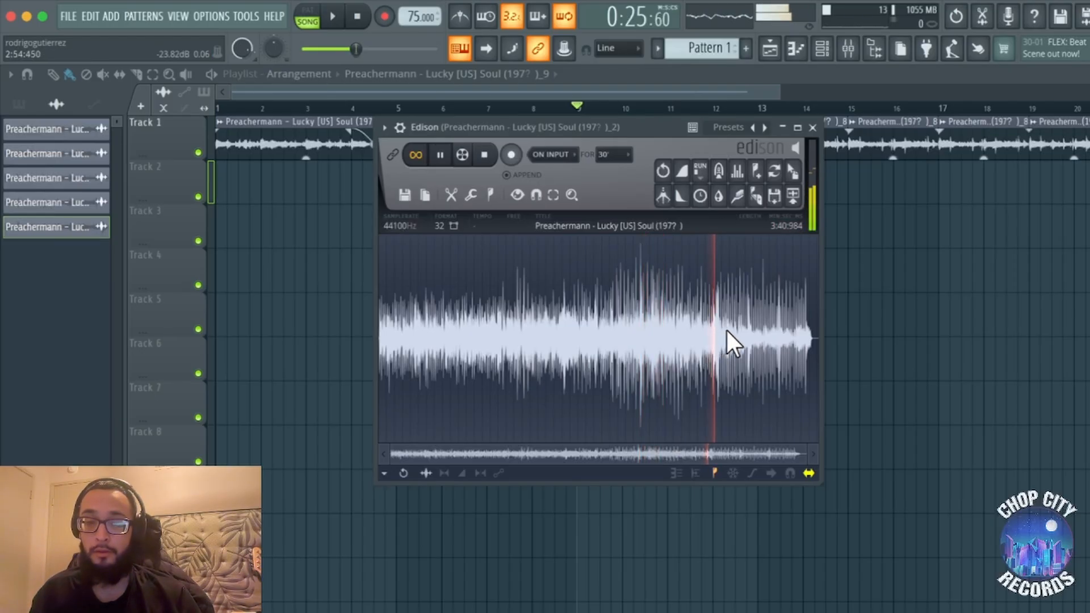
click(701, 327)
key(space)
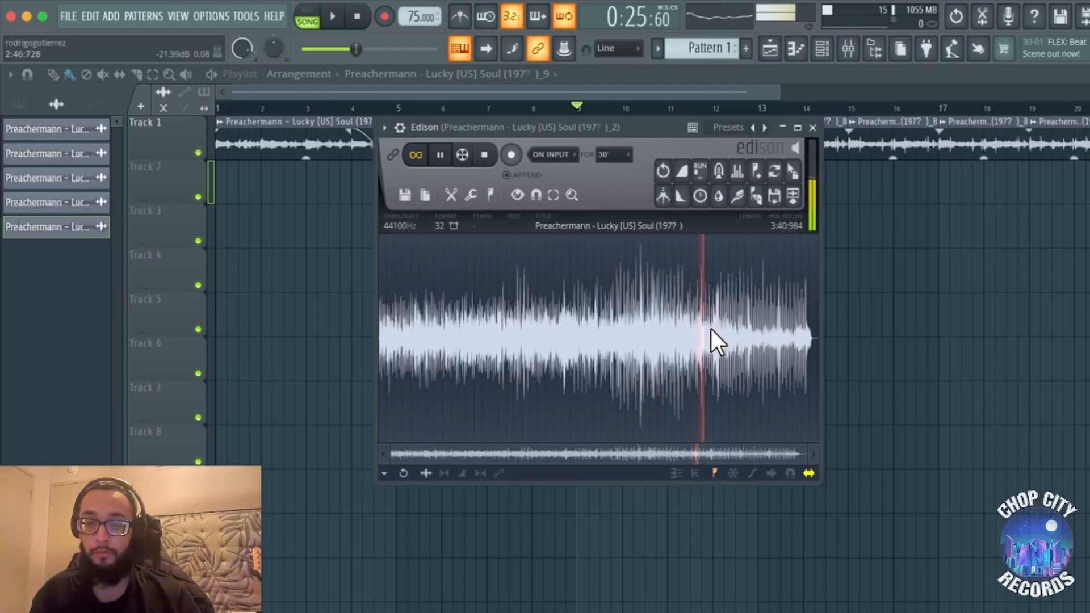
scroll(708, 330, up, 3)
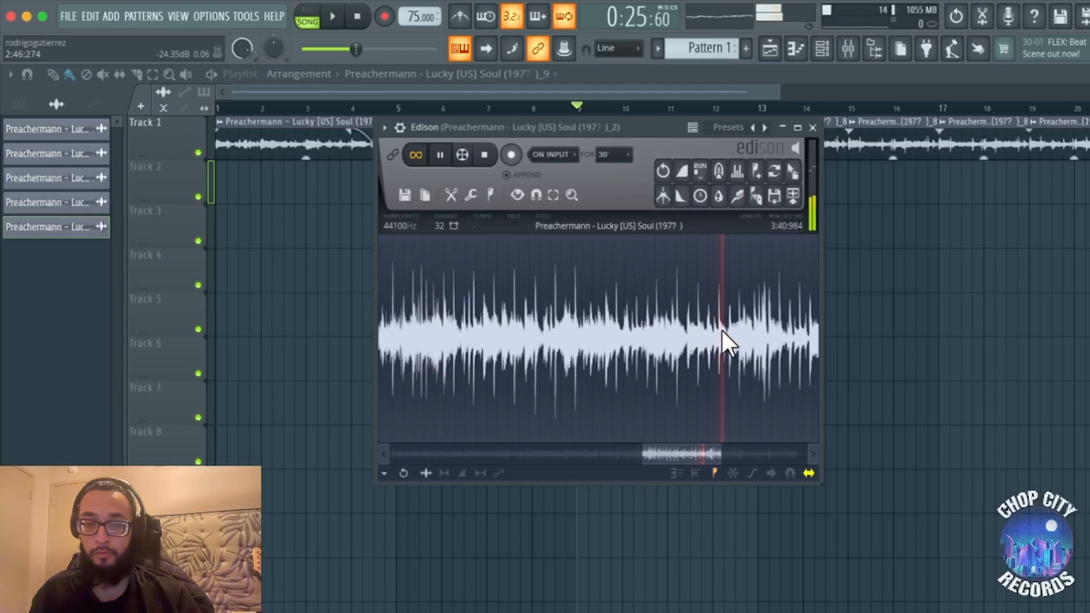
scroll(722, 331, up, 2)
scroll(741, 335, up, 3)
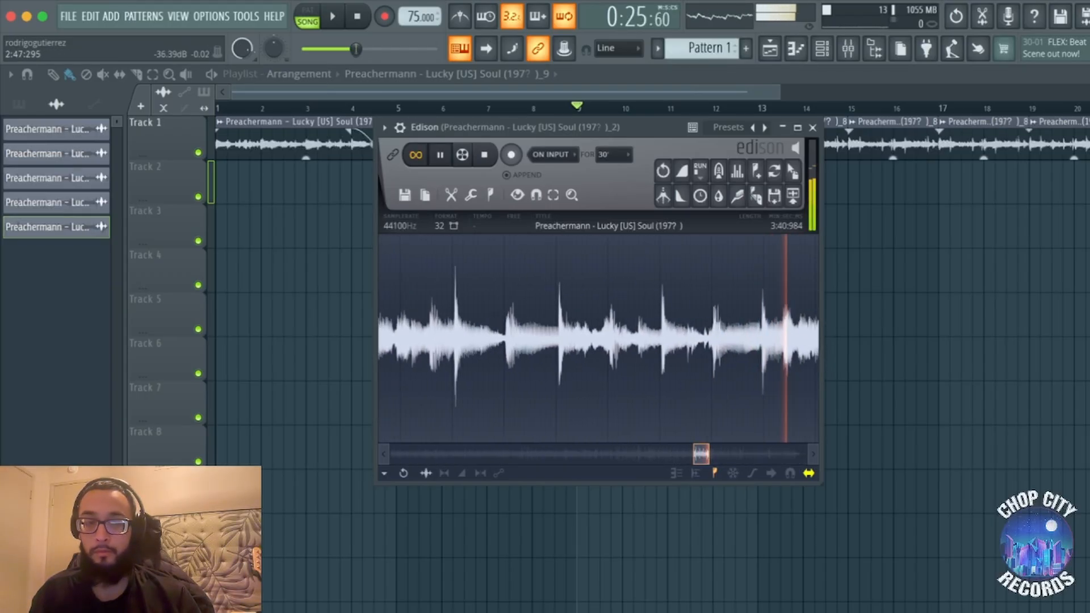
scroll(742, 341, up, 3)
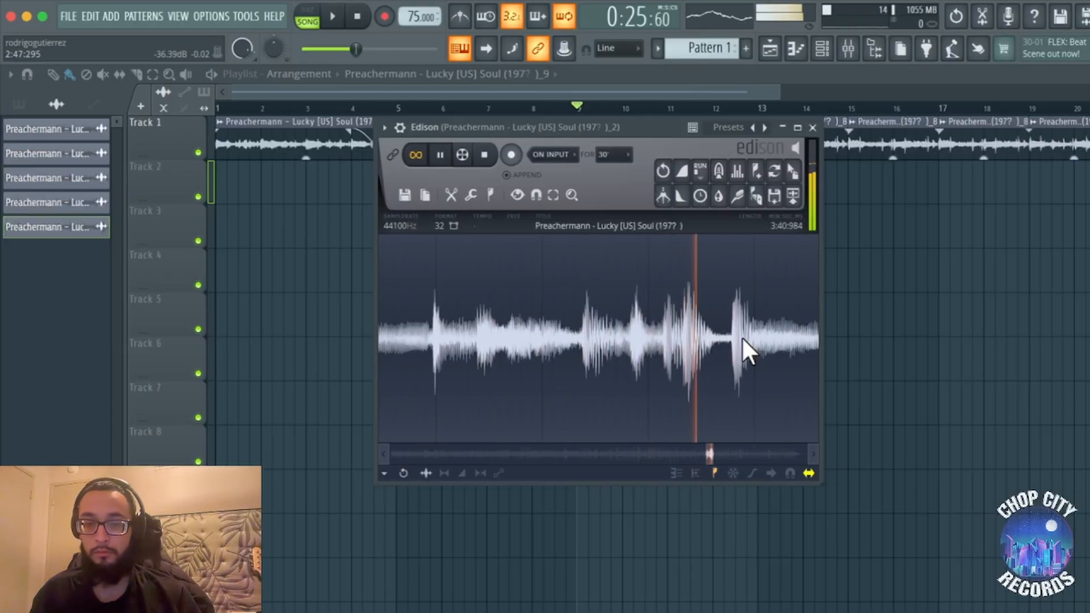
scroll(726, 341, up, 2)
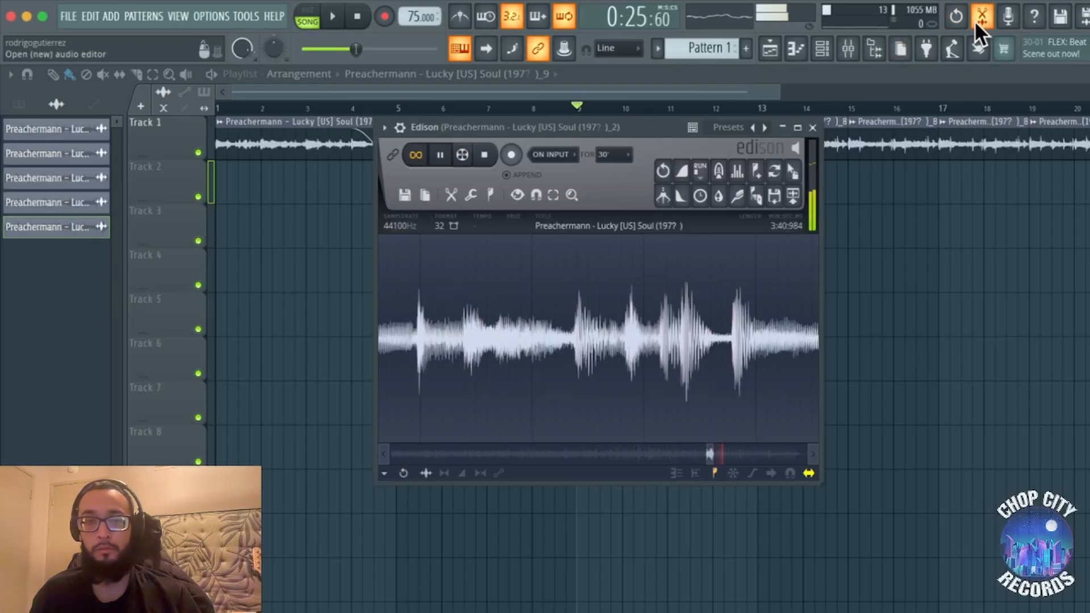
scroll(690, 328, down, 2)
scroll(692, 330, down, 4)
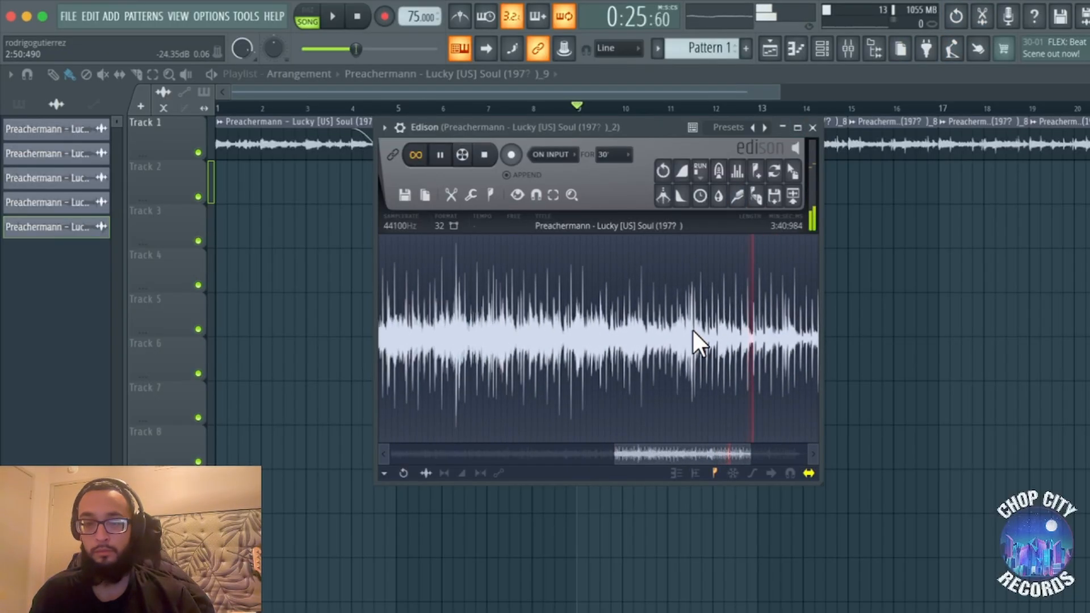
key(space)
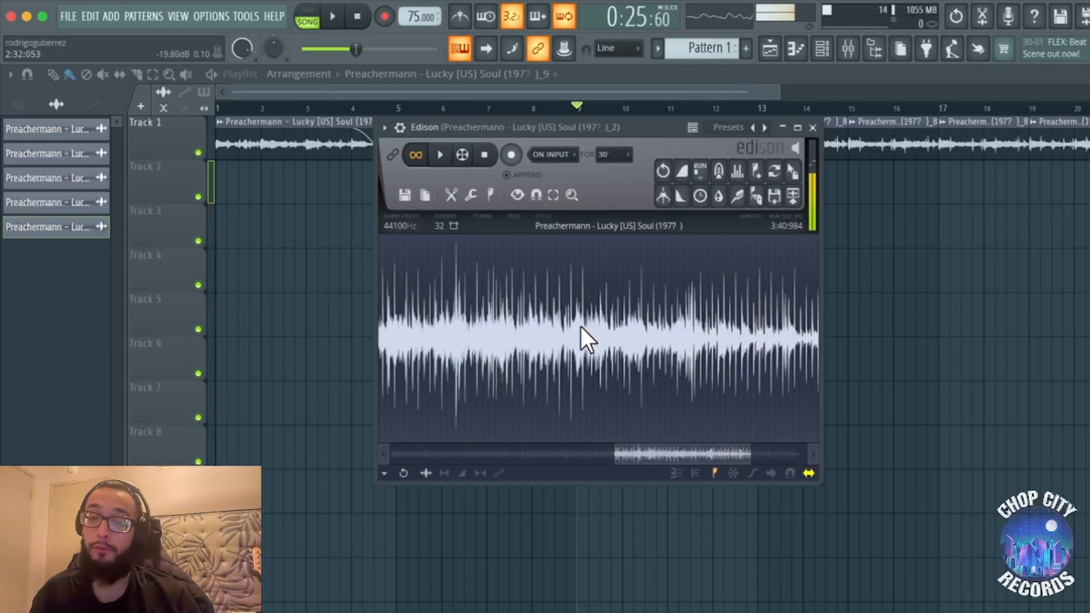
Audition the sample from about 2:32 and select the passage from 2:35:257 to 2:45:718.
key(space)
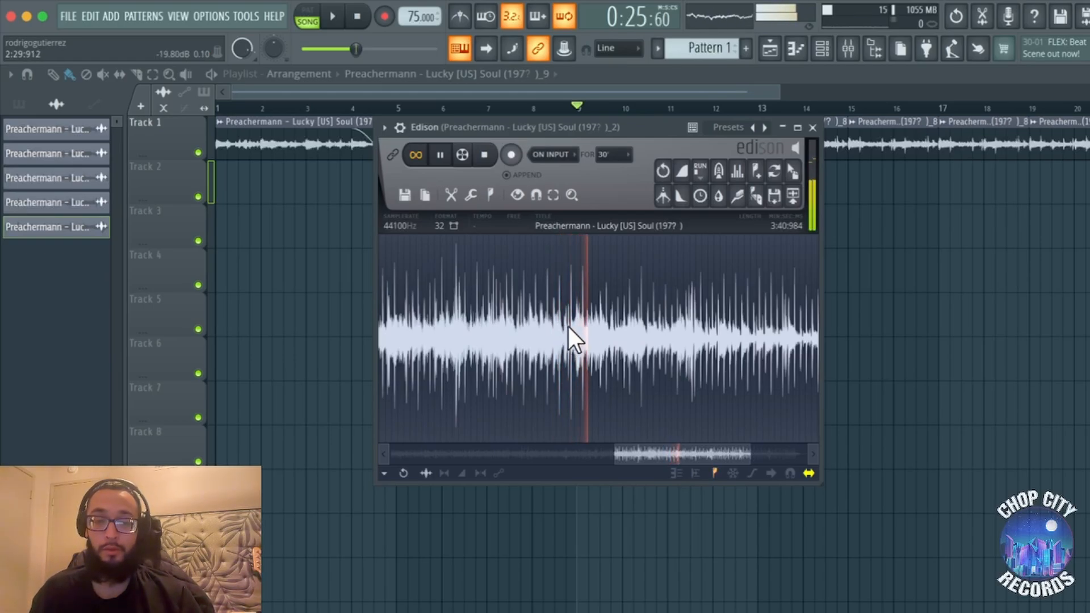
scroll(592, 321, up, 4)
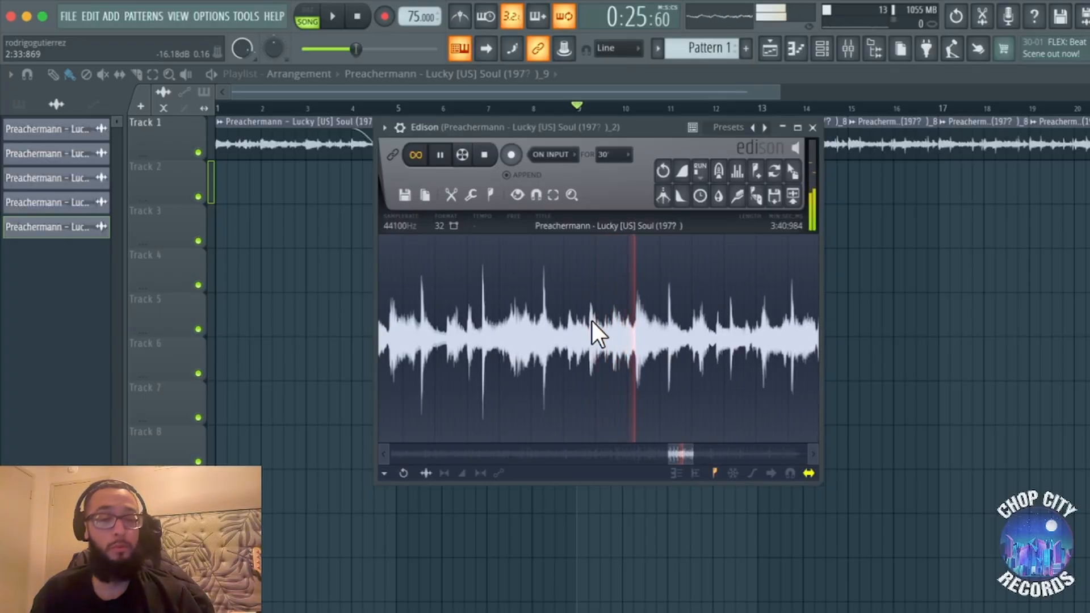
scroll(601, 330, up, 3)
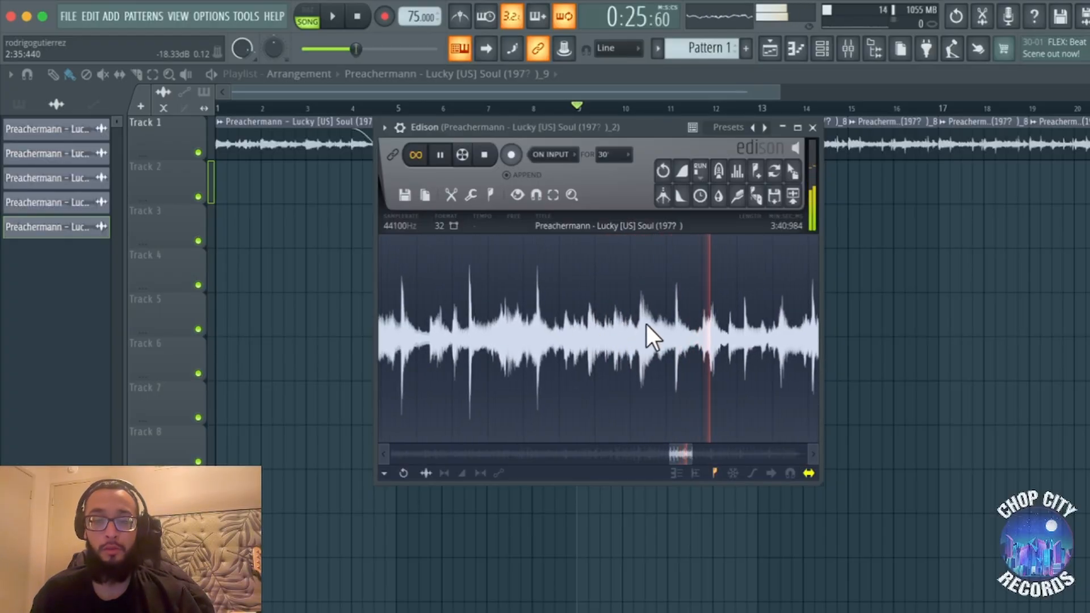
scroll(595, 340, up, 4)
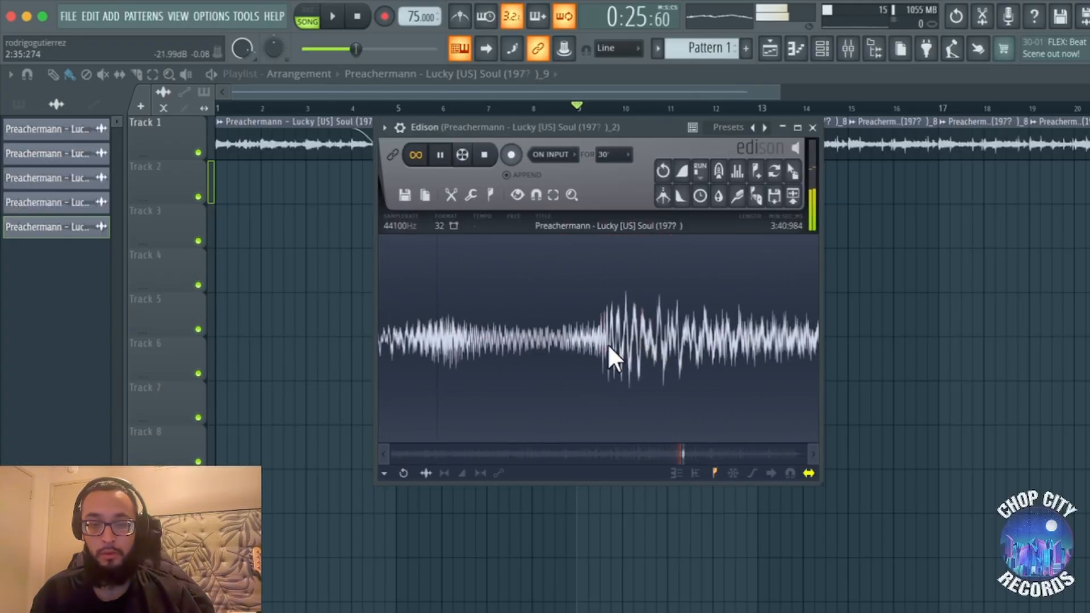
scroll(595, 341, down, 1)
key(space)
drag(608, 325, 813, 300)
scroll(624, 326, down, 2)
scroll(625, 326, down, 5)
key(space)
scroll(767, 330, down, 3)
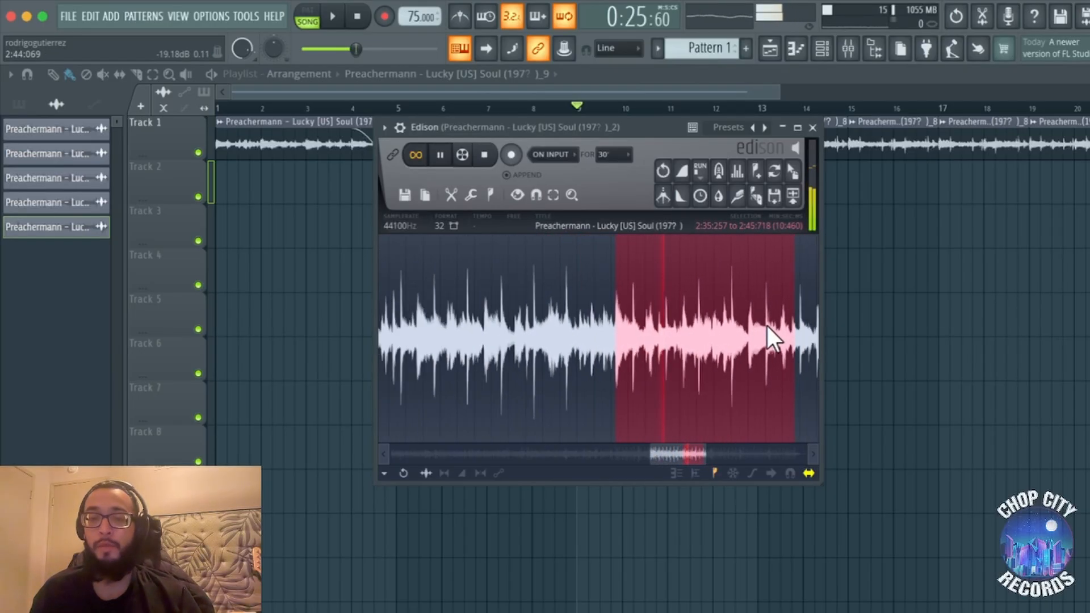
Extend the end of the loop selection to 2:50:782, just before the drum hit.
scroll(776, 358, up, 6)
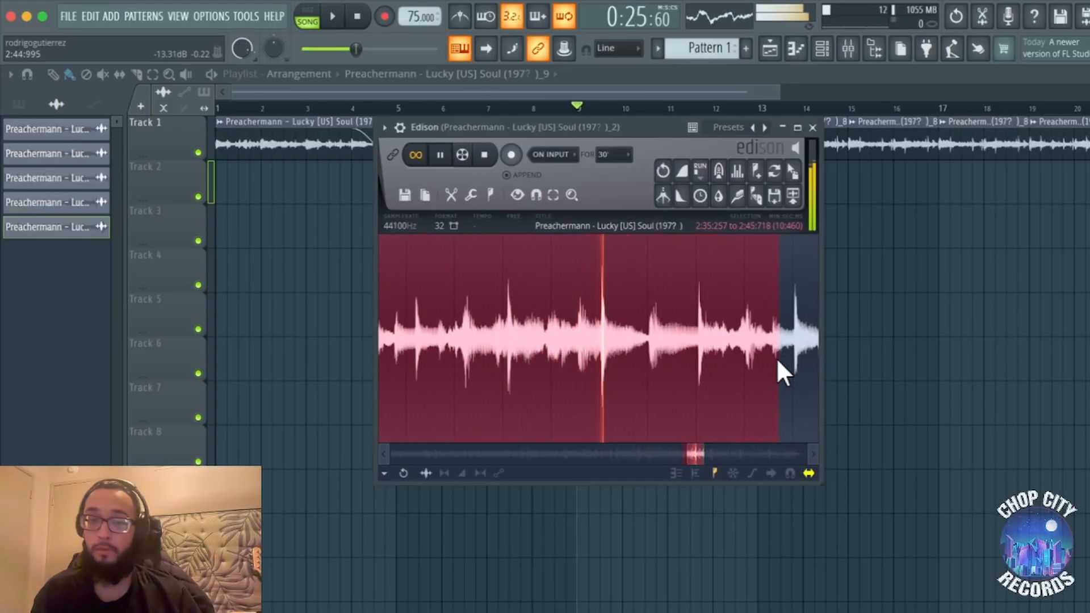
scroll(778, 360, down, 4)
drag(638, 363, 616, 334)
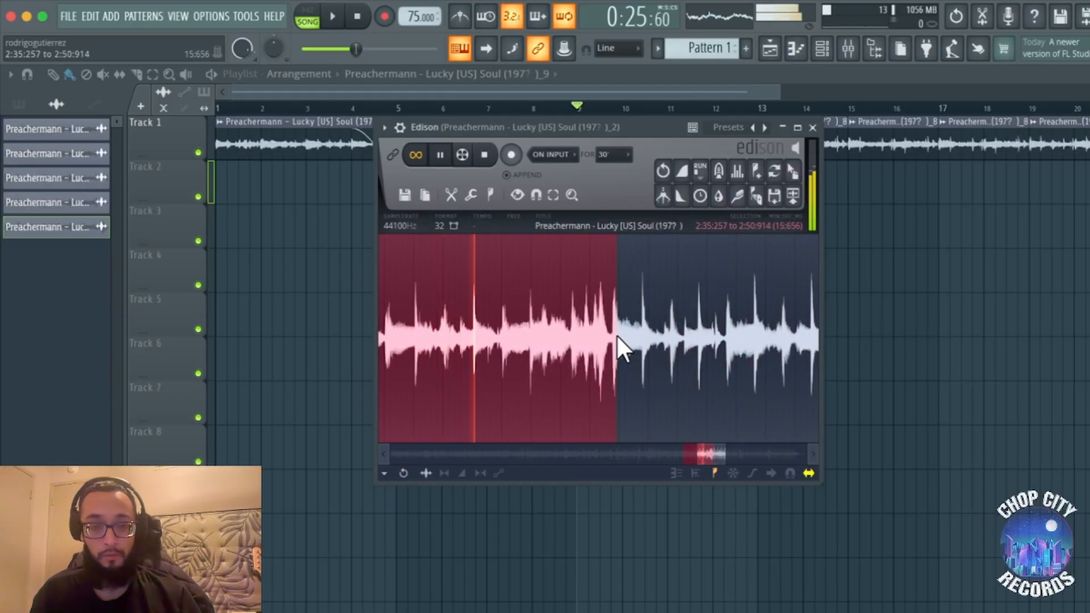
scroll(615, 334, up, 3)
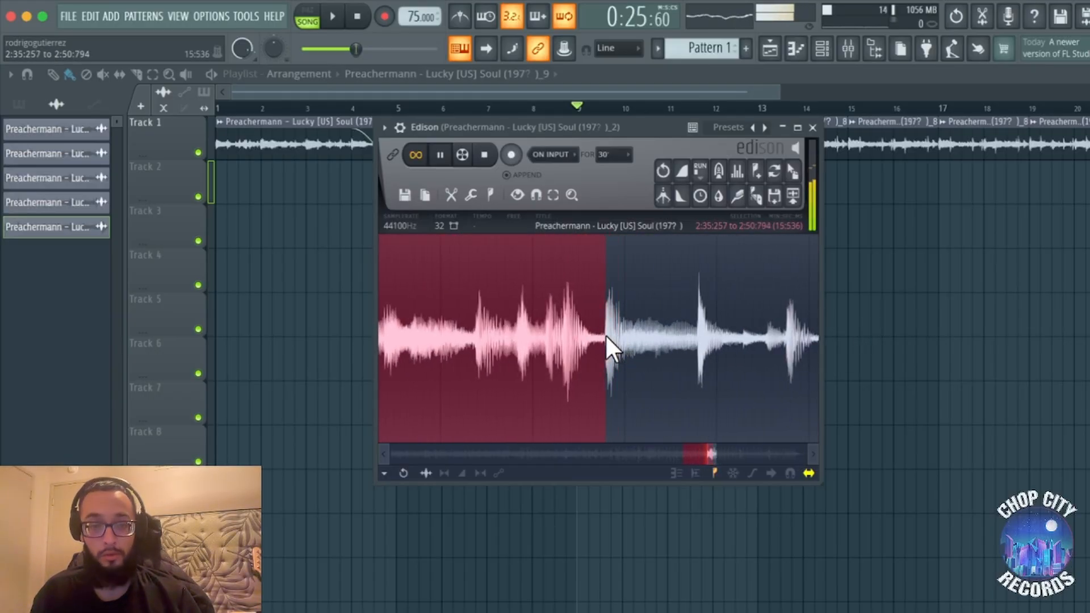
scroll(604, 336, up, 2)
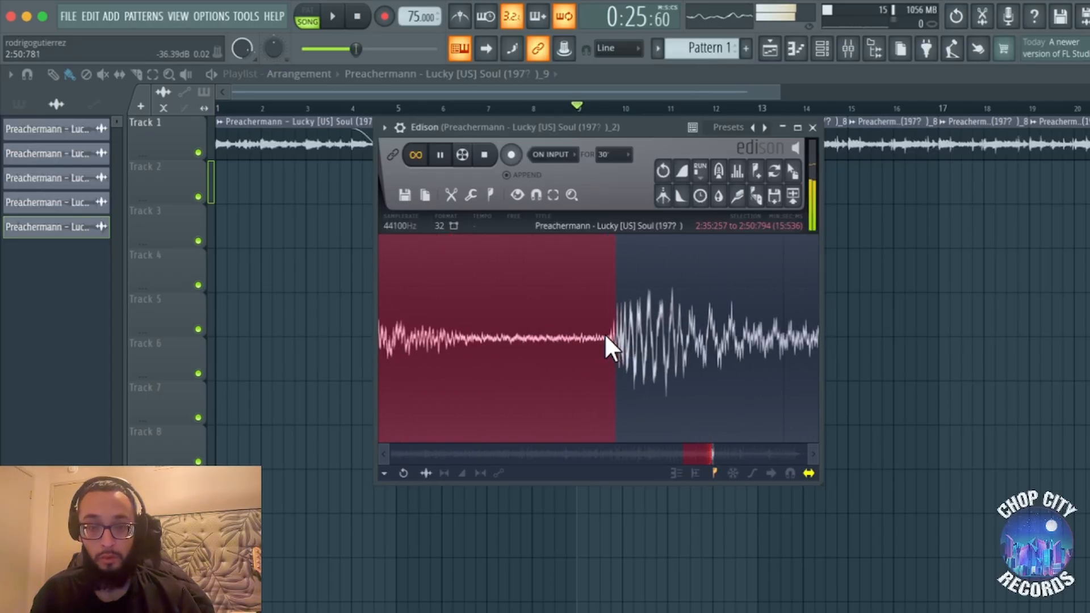
drag(604, 332, 604, 332)
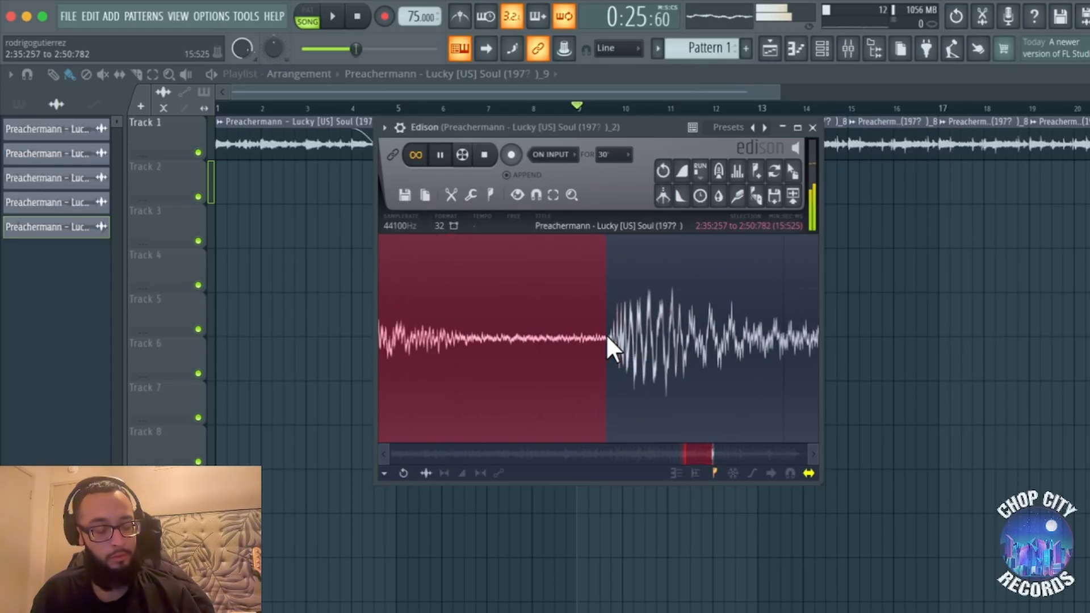
Fine-tune the start of the loop selection to 2:35:258.
scroll(555, 328, left, 10)
scroll(598, 337, left, 10)
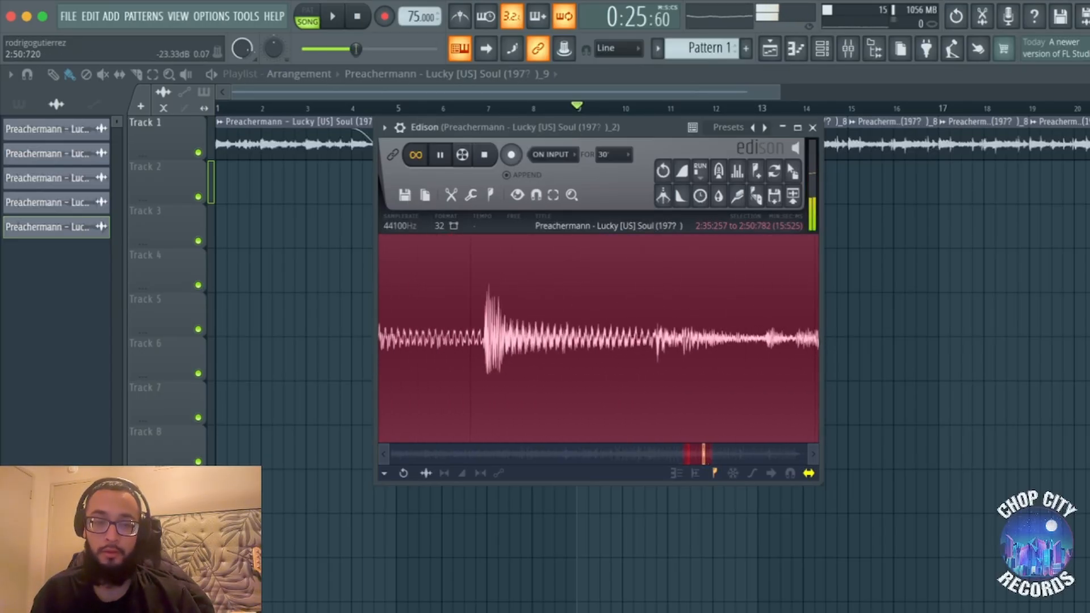
scroll(557, 317, up, 8)
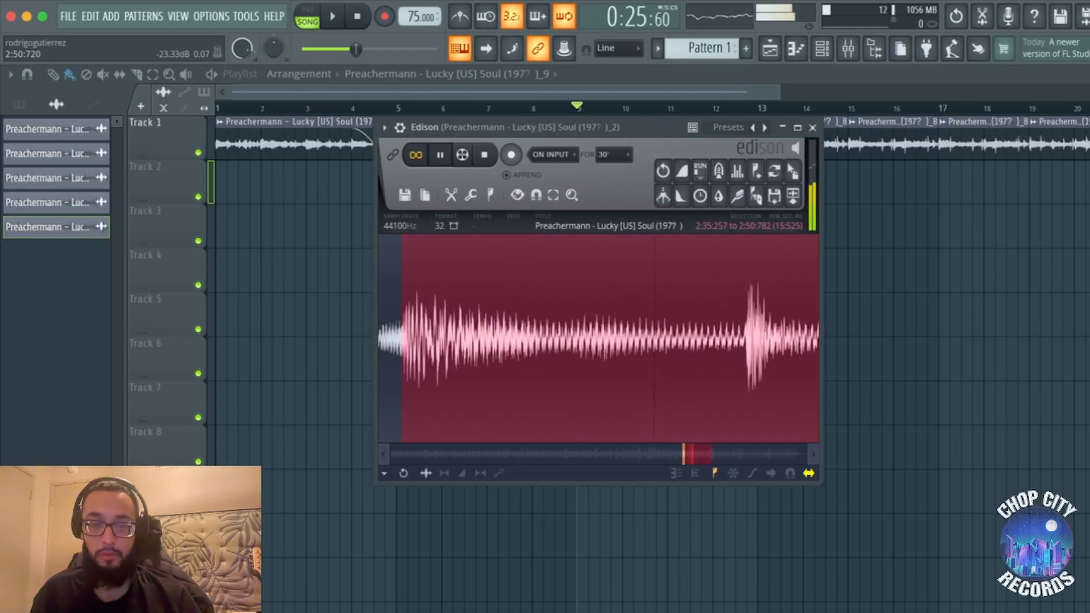
scroll(559, 318, up, 6)
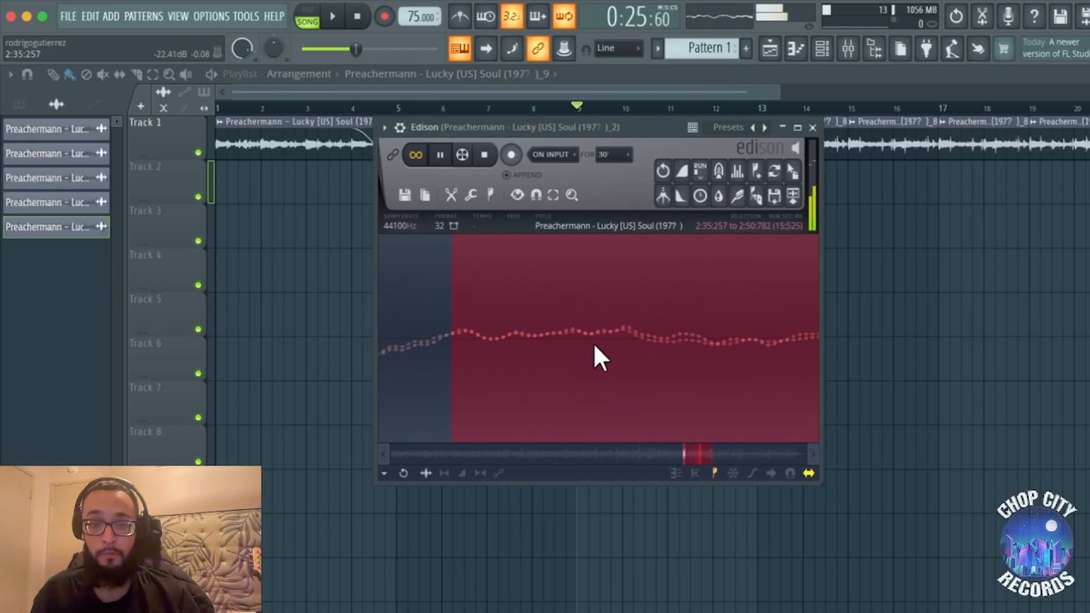
drag(728, 356, 711, 352)
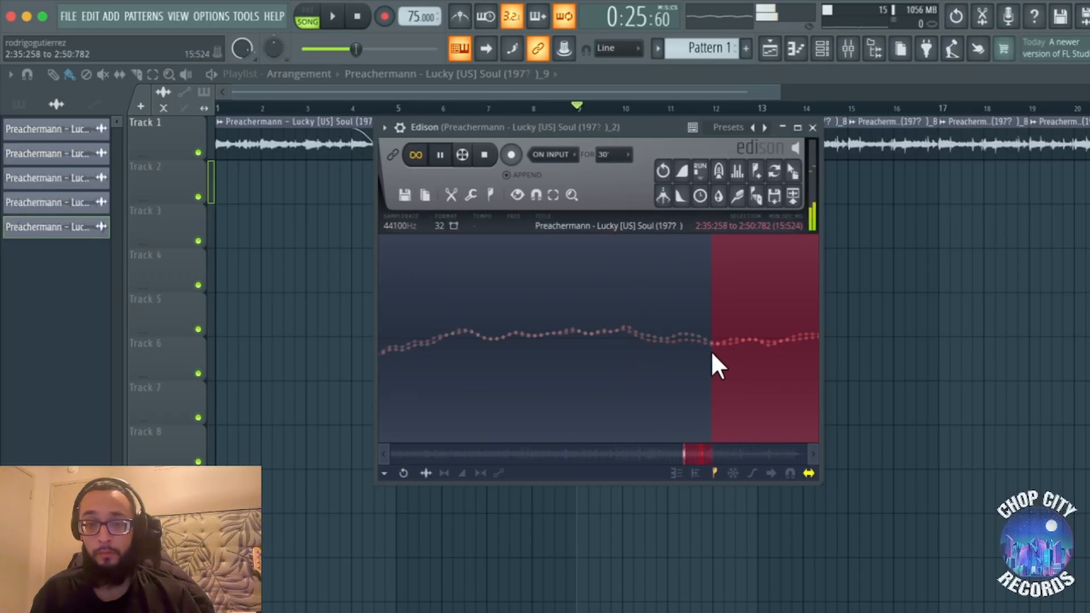
Send the selection to the playlist, stretch it to four bars with e2 transient and +200 cents pitch, and place it at bar 21 on Track 1.
click(803, 194)
click(338, 87)
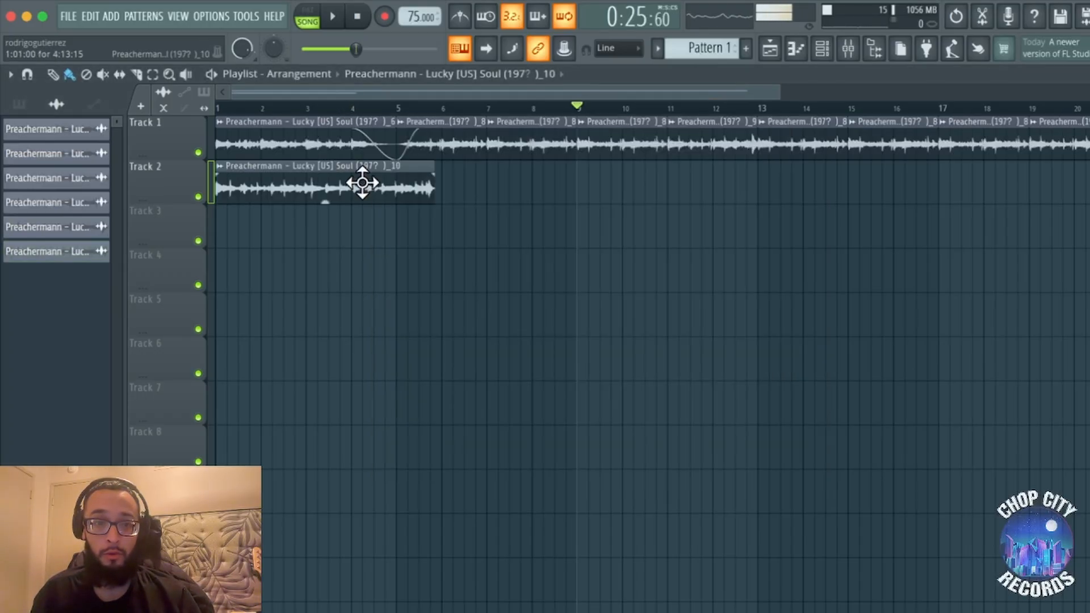
double_click(362, 185)
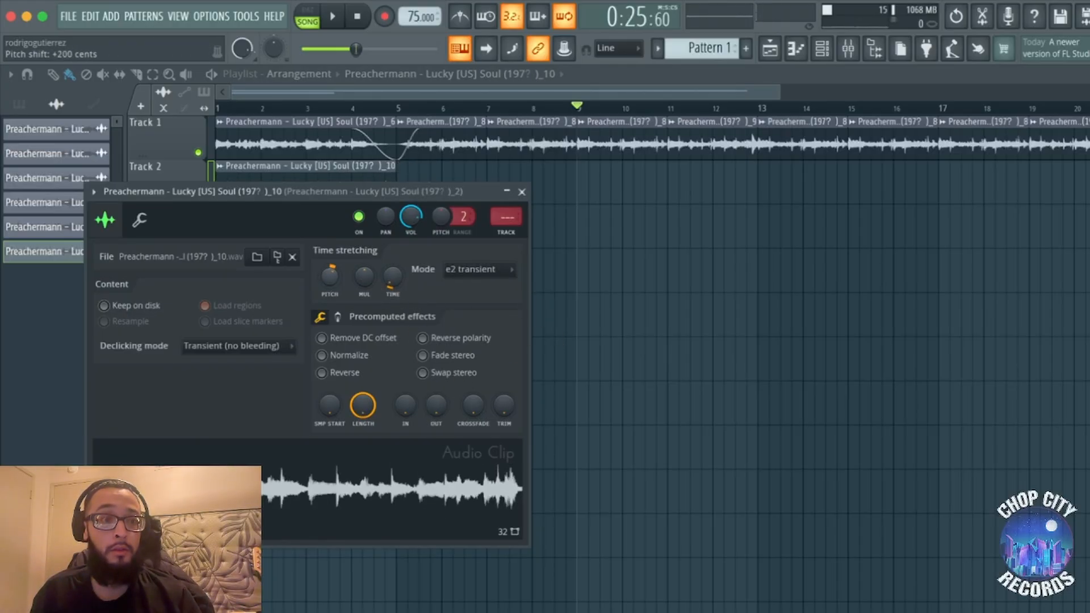
drag(338, 169, 1089, 134)
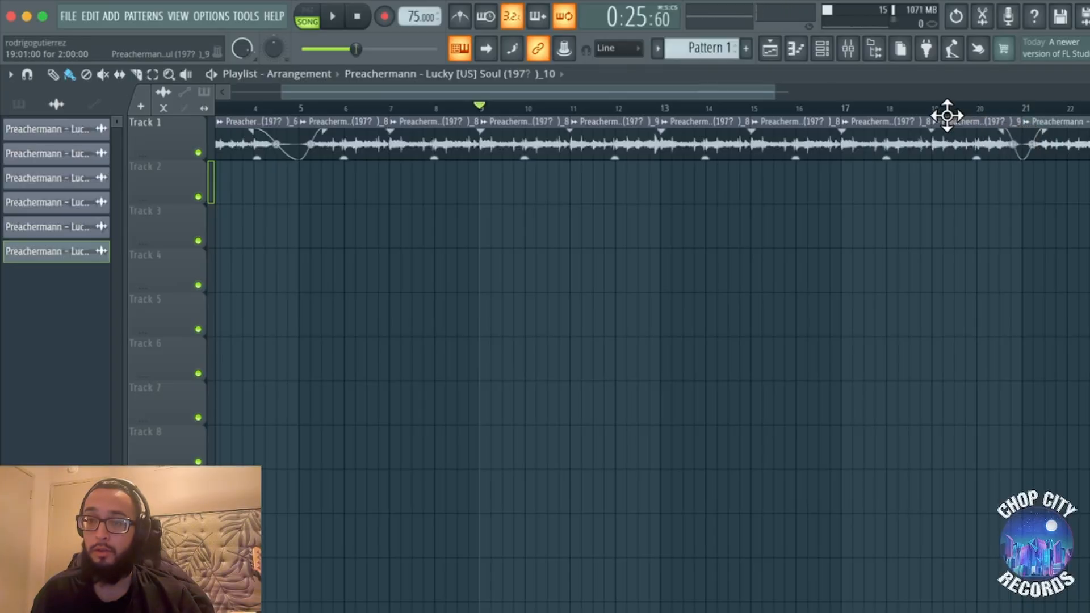
Lengthen the fade-out of the clip ending at bar 21 on Track 1 and play the transition into the new loop.
click(977, 108)
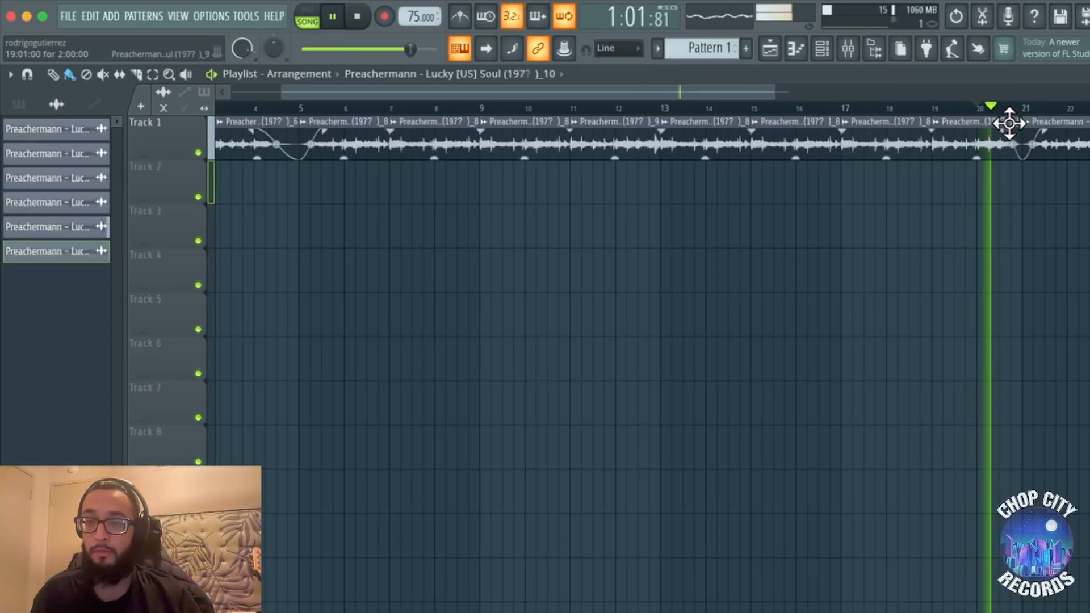
drag(1014, 132, 999, 133)
key(space)
key(space)
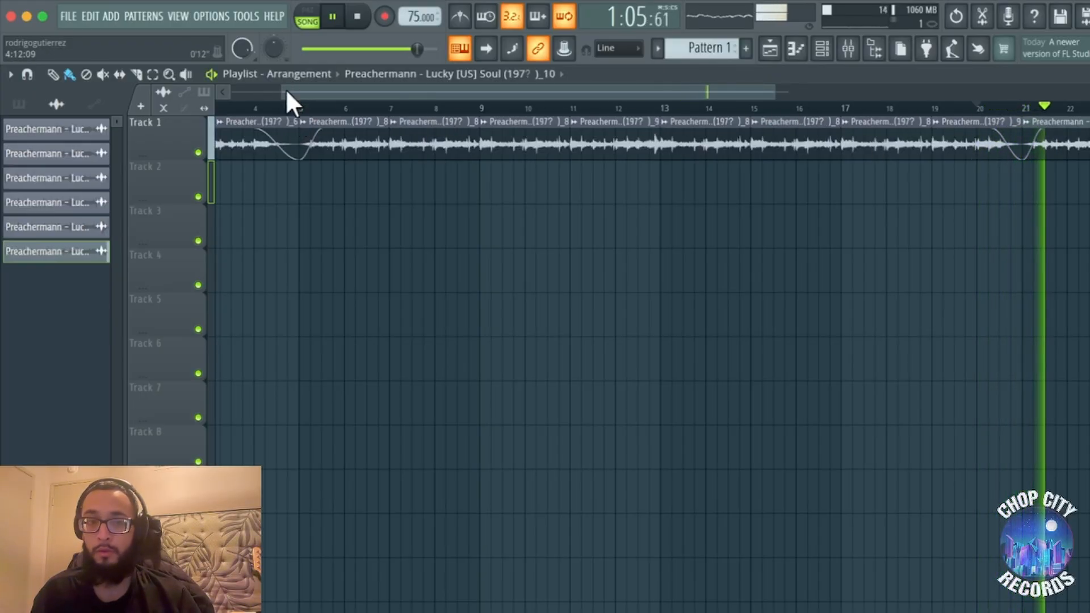
Play the full arrangement from bar 1 and review all the loops on Track 1.
click(358, 17)
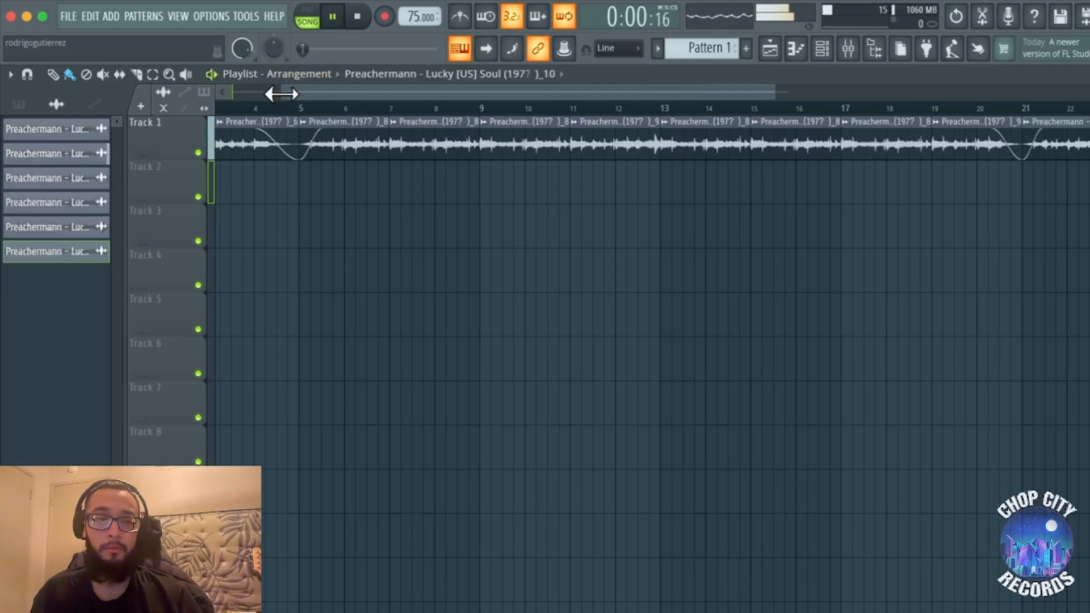
drag(281, 94, 233, 92)
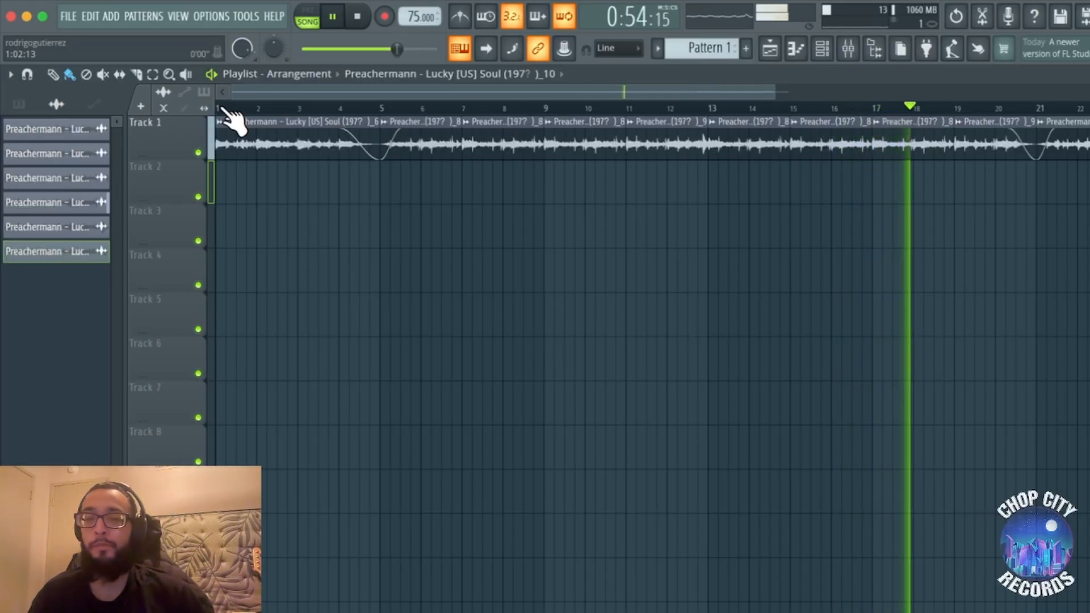
drag(779, 93, 1089, 55)
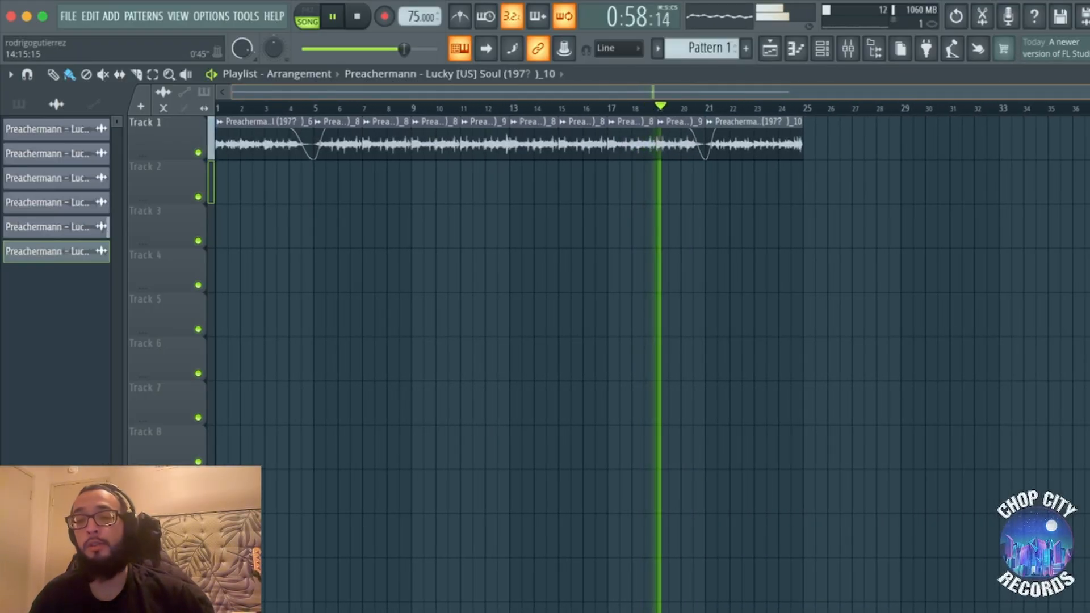